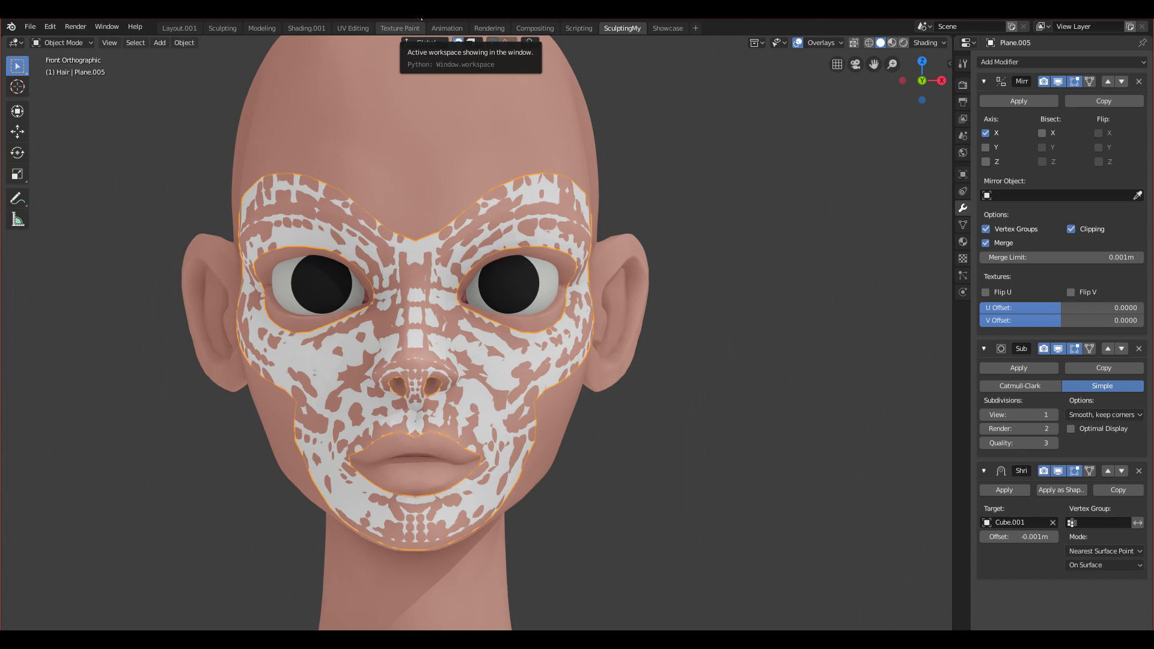
Enter Edit Mode on the face mask mesh and look at it from a low side angle
scroll(288, 292, "up", 2)
scroll(502, 352, "down", 3)
middle_click_drag(501, 352, 496, 405)
key("Tab")
scroll(420, 360, "up", 6)
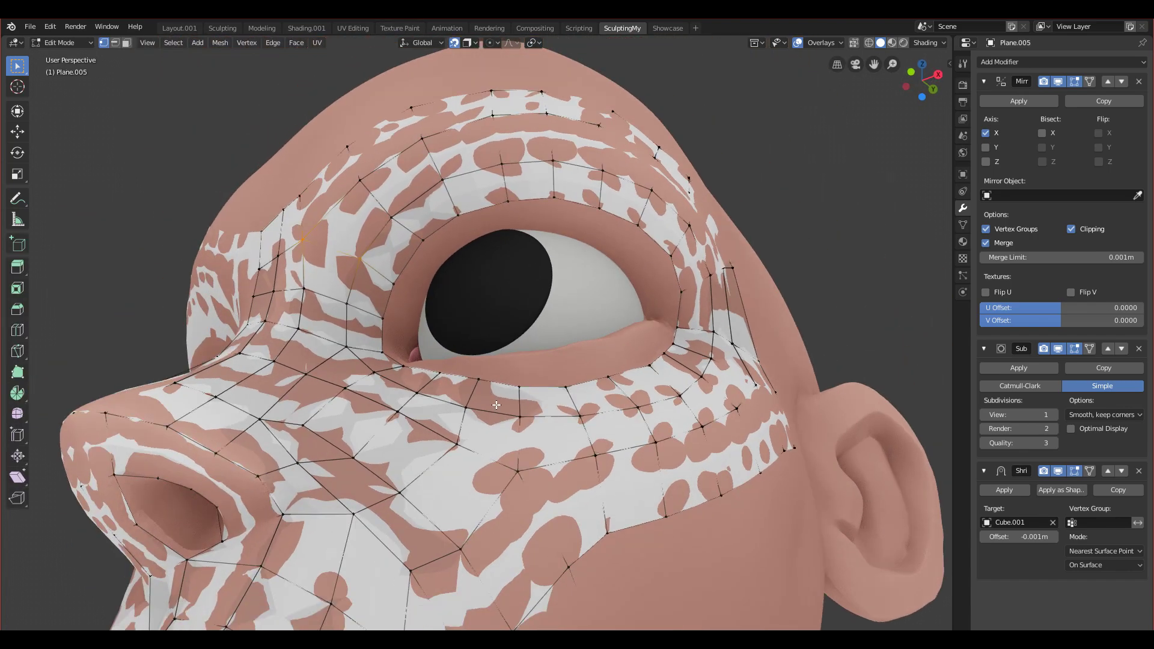
Examine the mask's topology around the eye, the nose underside and the upper lip
middle_click_drag(476, 342, 458, 325)
scroll(462, 360, "down", 7)
middle_click_drag(462, 378, 498, 439)
scroll(498, 441, "up", 5)
middle_click_drag(396, 420, 439, 415)
key("KP_1")
scroll(465, 432, "up", 2)
middle_click_drag(480, 457, 417, 376, "shift")
scroll(417, 376, "up", 4)
middle_click_drag(368, 332, 428, 391, "shift")
middle_click_drag(429, 321, 462, 407, "shift")
scroll(462, 408, "down", 4)
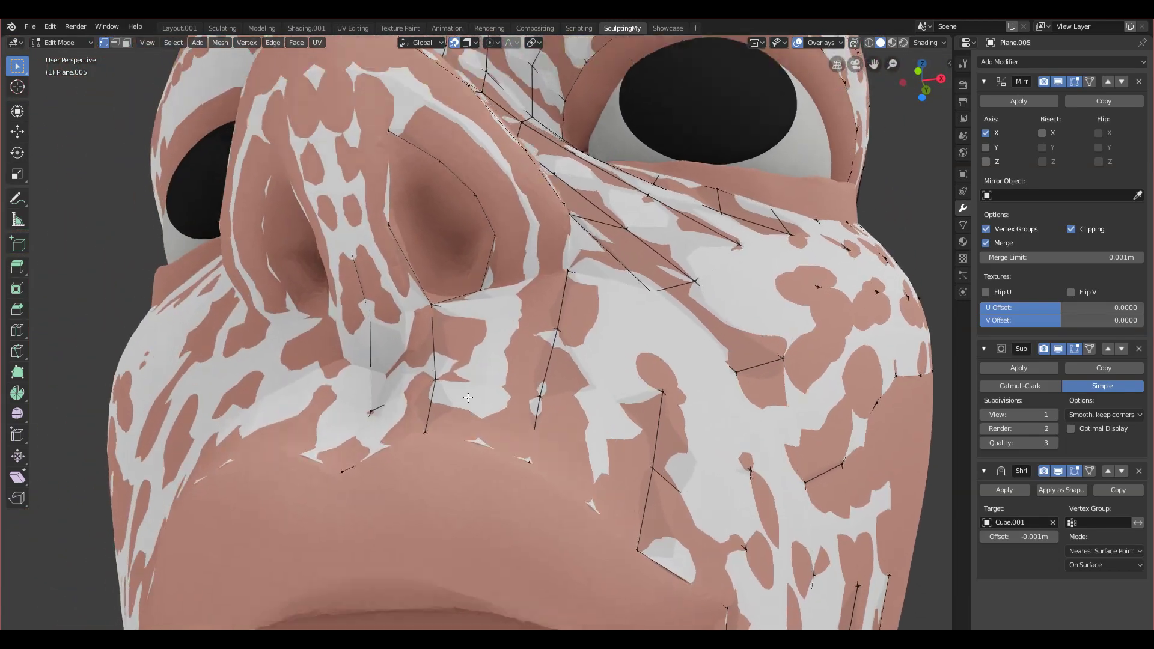
scroll(421, 407, "up", 4)
middle_click_drag(392, 407, 373, 385)
Select the edge loop around the nostril opening and inspect the surrounding mesh
left_click(311, 323, "alt")
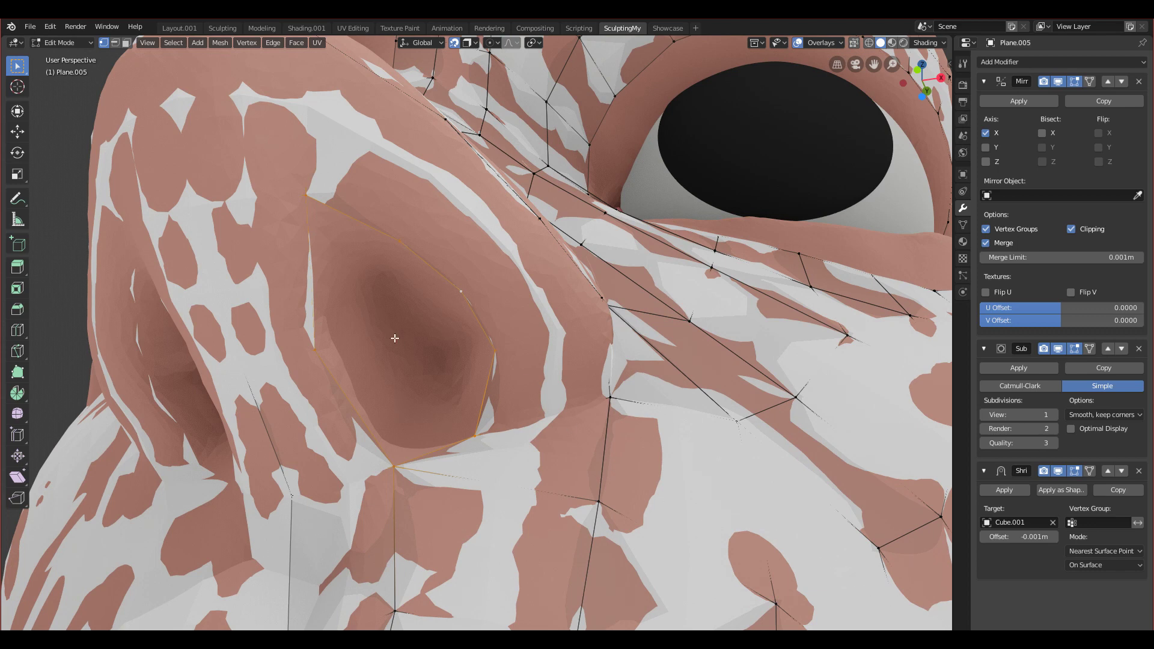
scroll(398, 346, "down", 3)
scroll(454, 397, "up", 3)
middle_click_drag(751, 171, 734, 166)
scroll(735, 167, "down", 3)
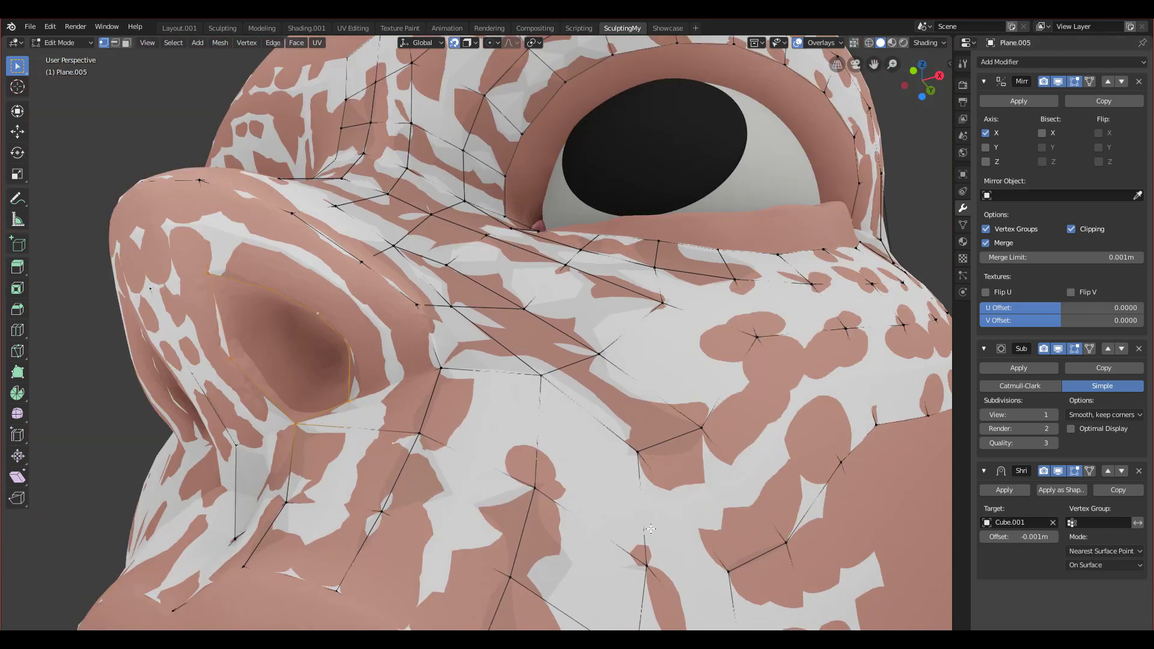
middle_click_drag(402, 382, 494, 401)
scroll(416, 394, "up", 3)
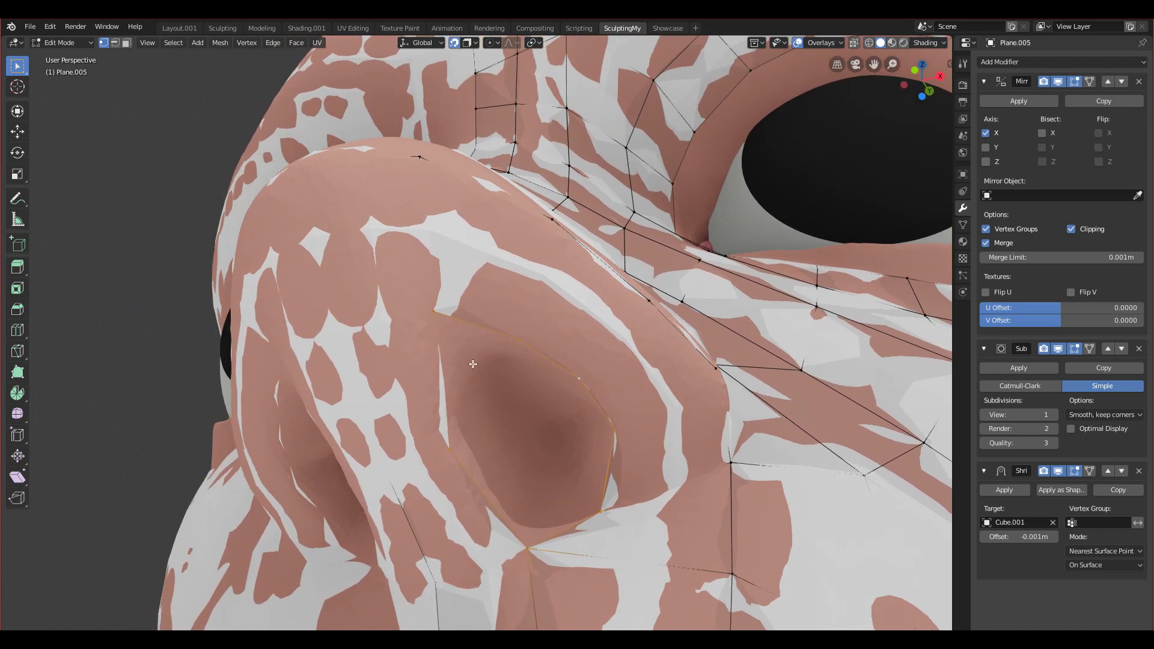
Add a single centred loop cut across the mesh strip between the nostril rim and the nose's centreline
left_click(435, 310)
scroll(372, 350, "down", 2)
middle_click_drag(523, 405, 520, 398)
scroll(499, 402, "up", 2)
middle_click_drag(426, 406, 451, 397)
key("ctrl+r")
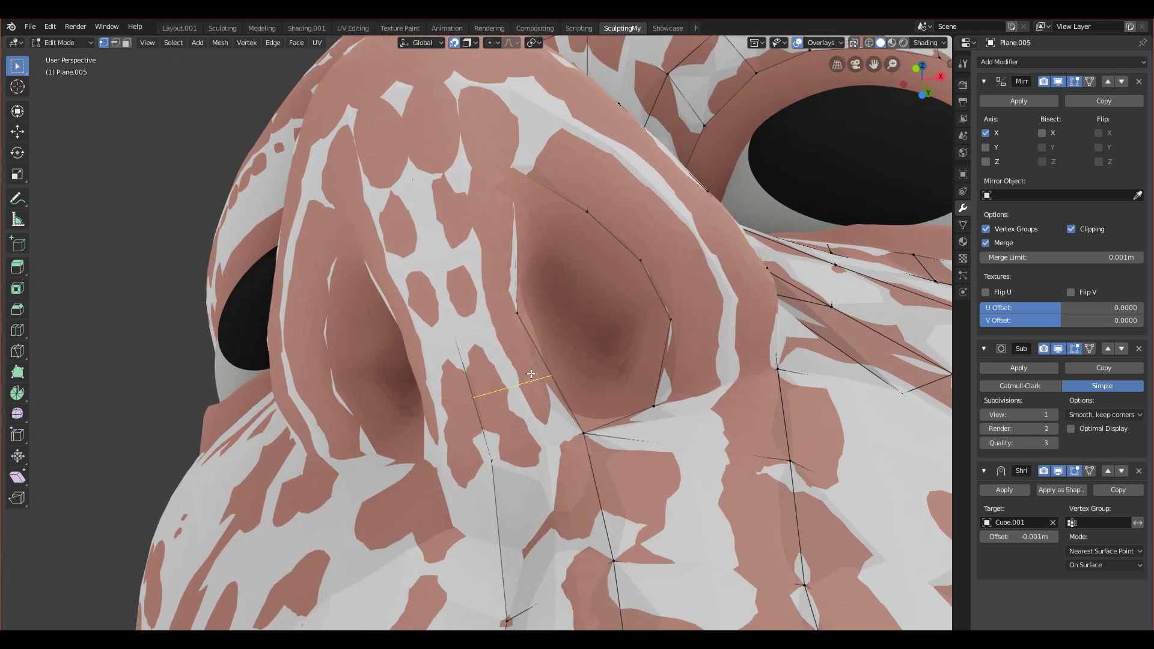
left_click(531, 373)
left_click(531, 374)
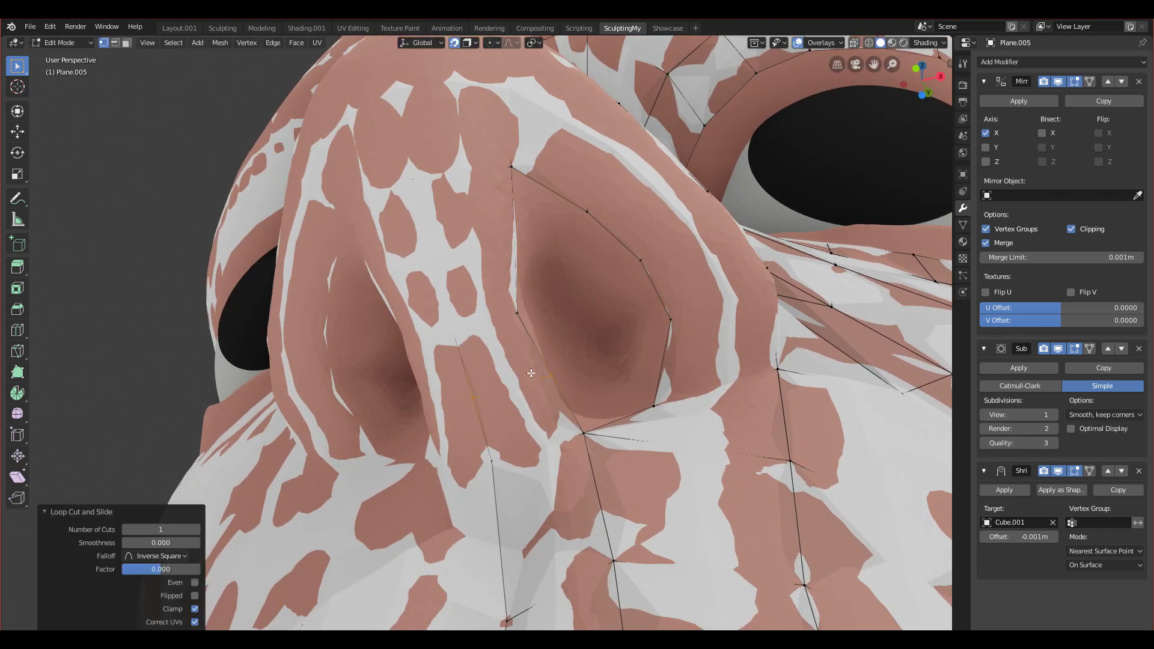
Move the new cut up toward the nose tip, and shift the nostril's inner rim vertex up along the opening
key("g")
left_click(506, 397)
left_click(519, 312)
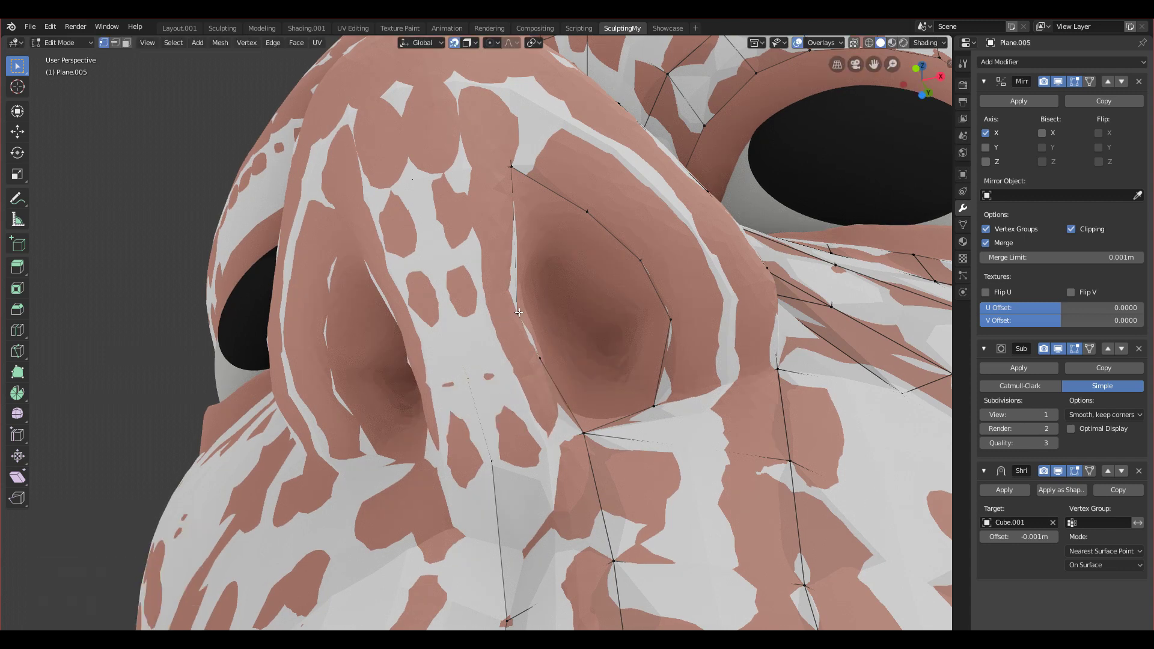
key("g")
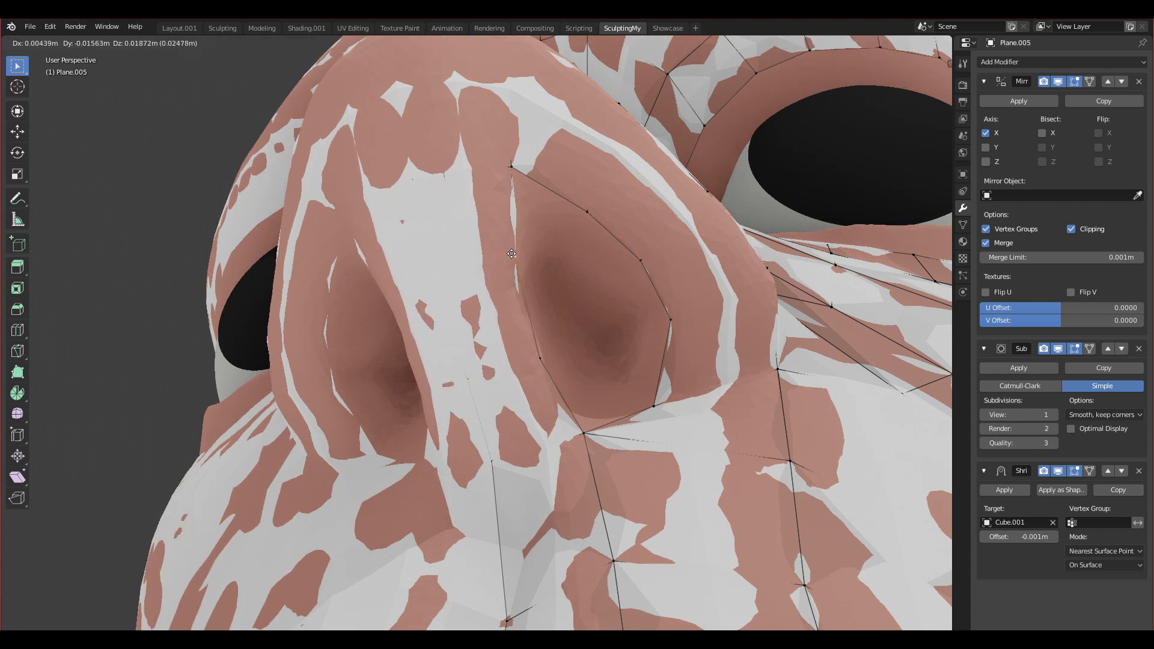
left_click(514, 258)
Select the hidden centreline vertex between the nostrils in wireframe shading, returning to solid shading with it selected
left_click(450, 298)
right_click(440, 240)
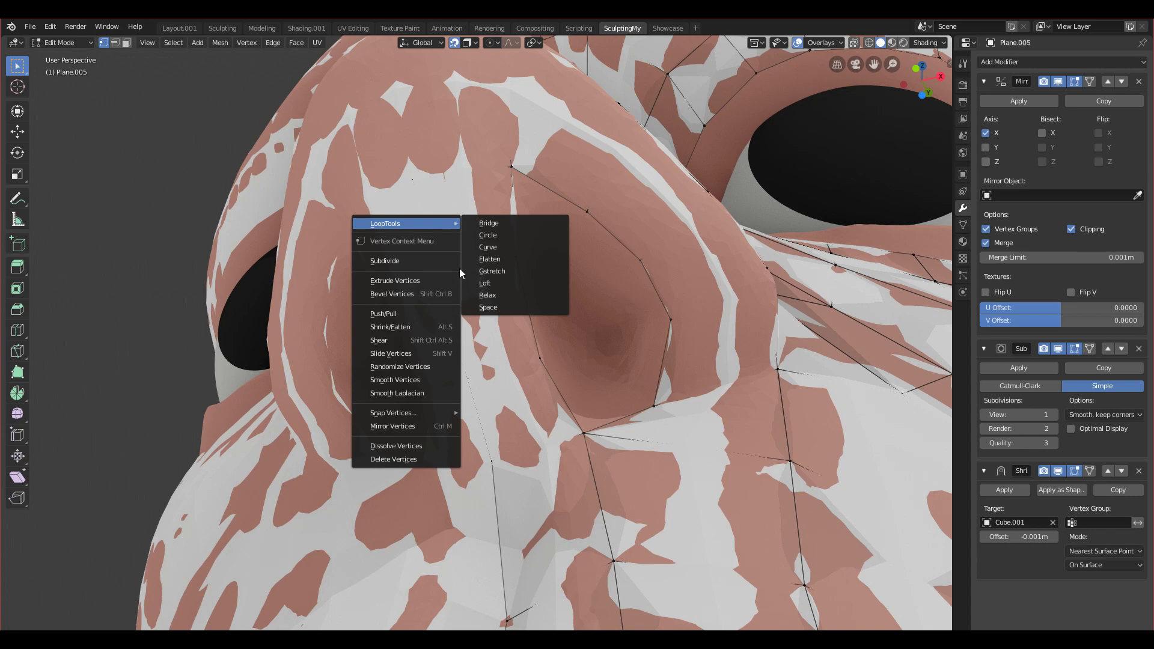
key("z")
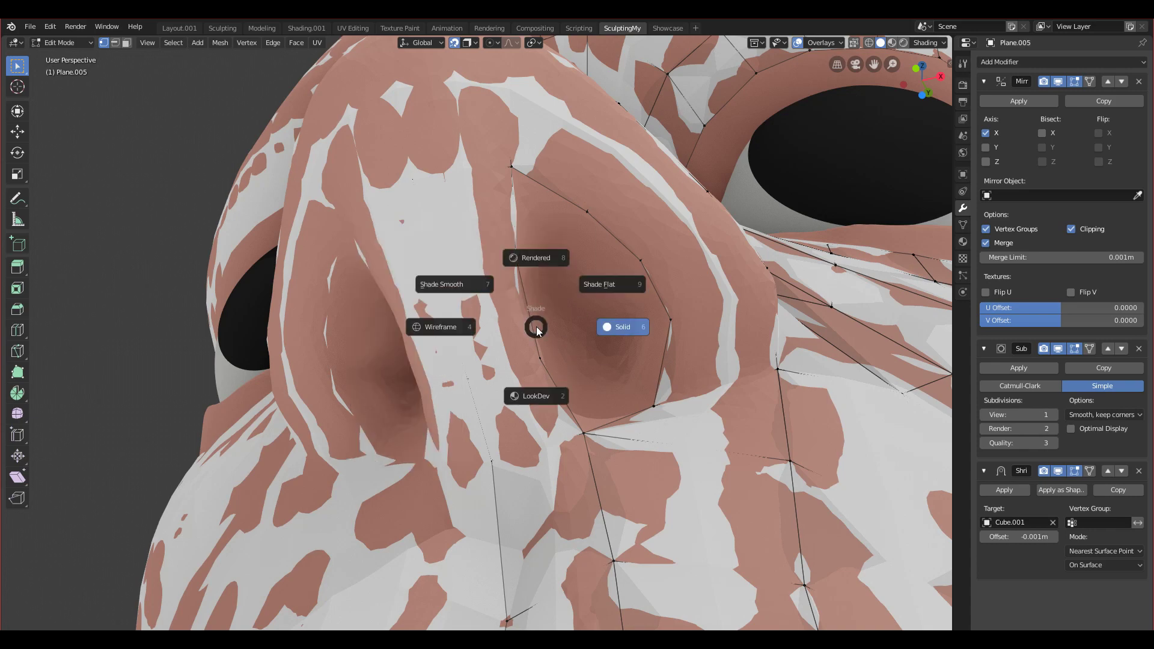
left_click(466, 327)
middle_click_drag(506, 349, 476, 332)
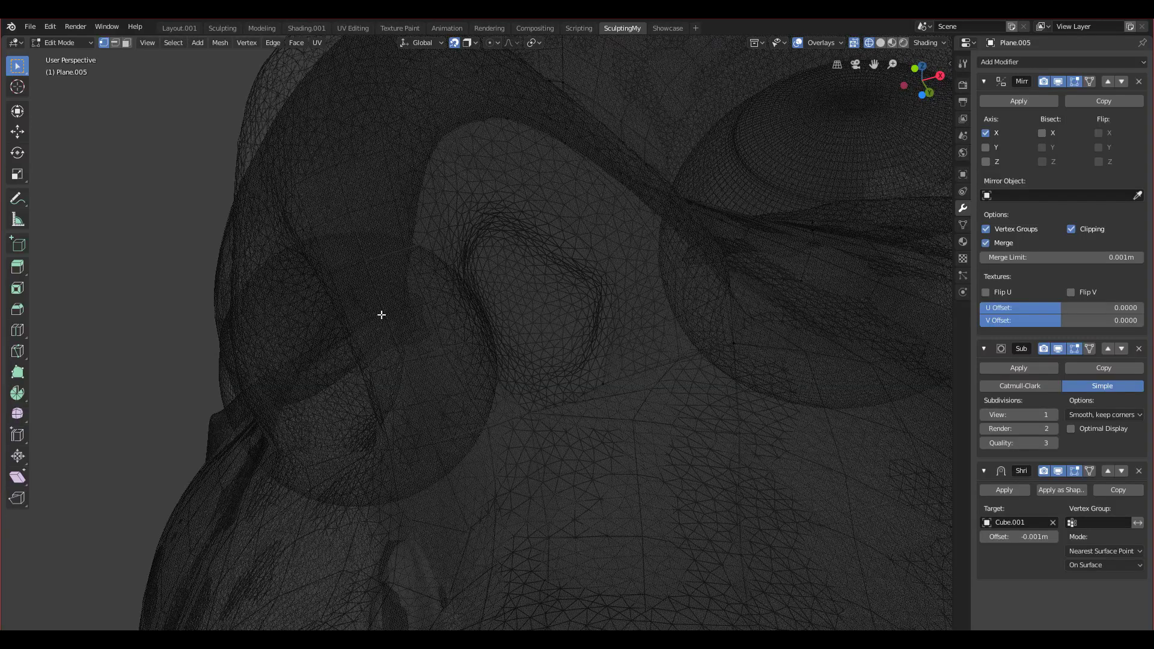
left_click(361, 262)
middle_click_drag(398, 280, 404, 286)
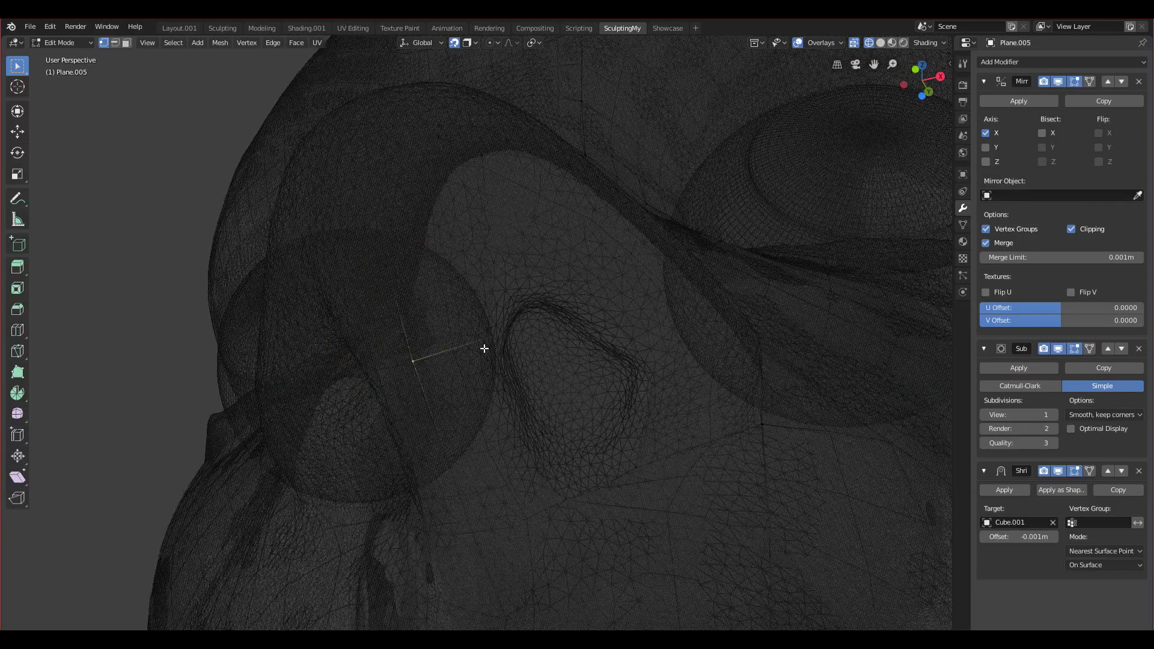
middle_click_drag(485, 348, 489, 336)
key("z")
left_click(549, 336)
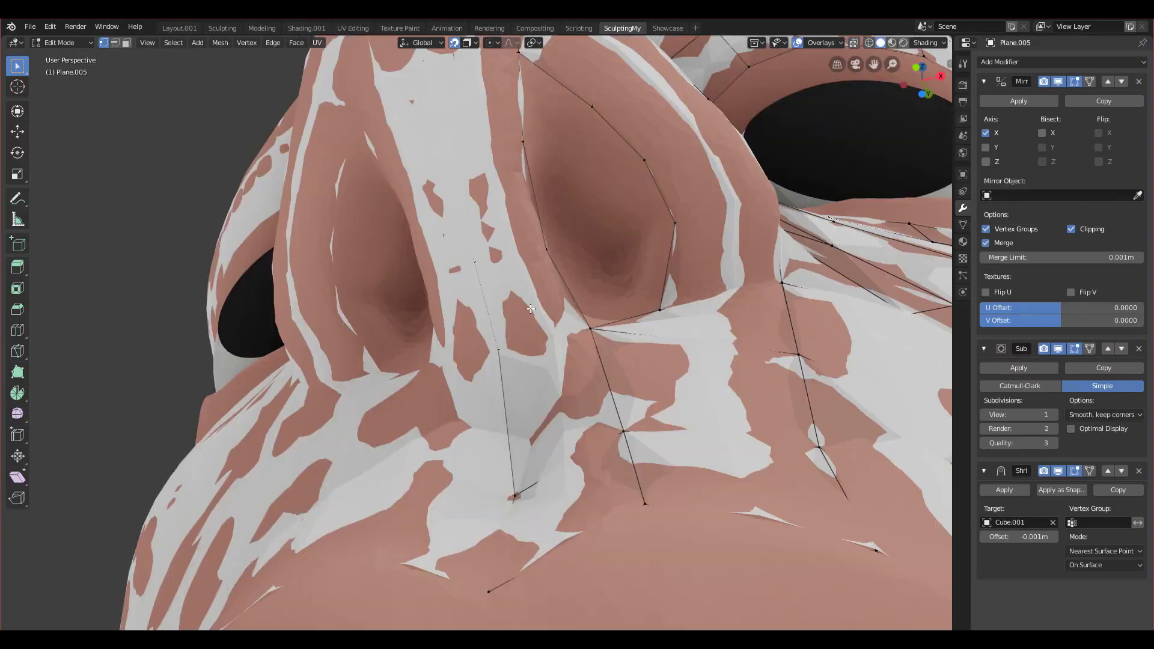
Reposition the selected centreline vertex forward toward the nose tip, adjusting it from both sides of the nose
scroll(524, 293, "up", 2)
key("g")
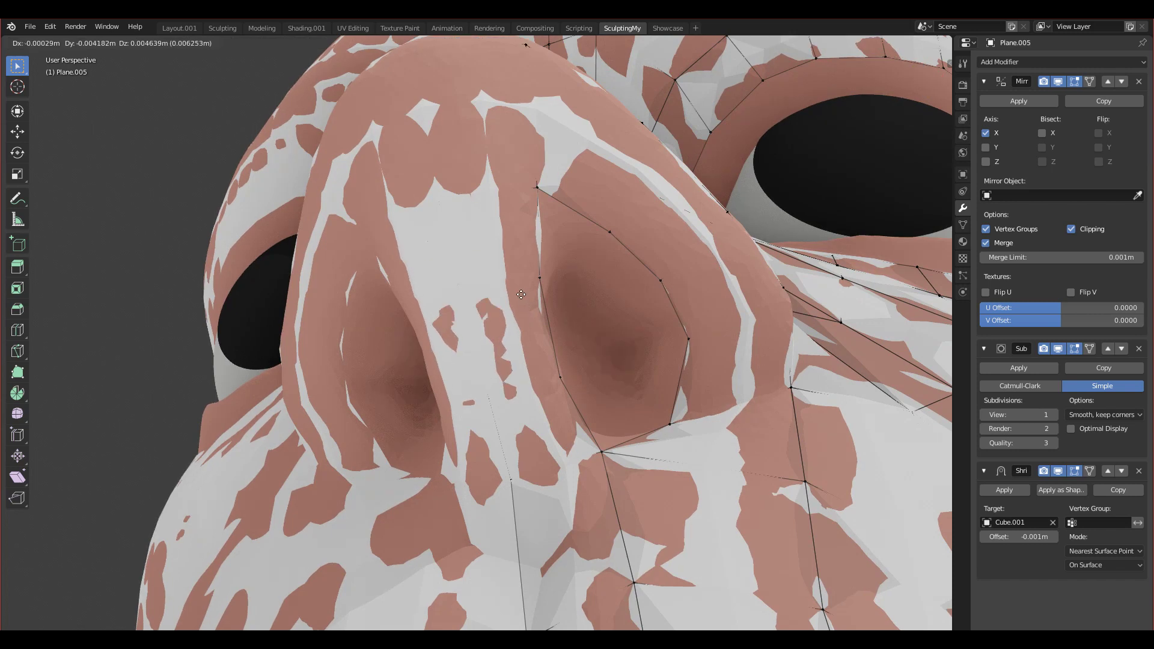
left_click(520, 292)
middle_click_drag(520, 292, 625, 325)
key("g")
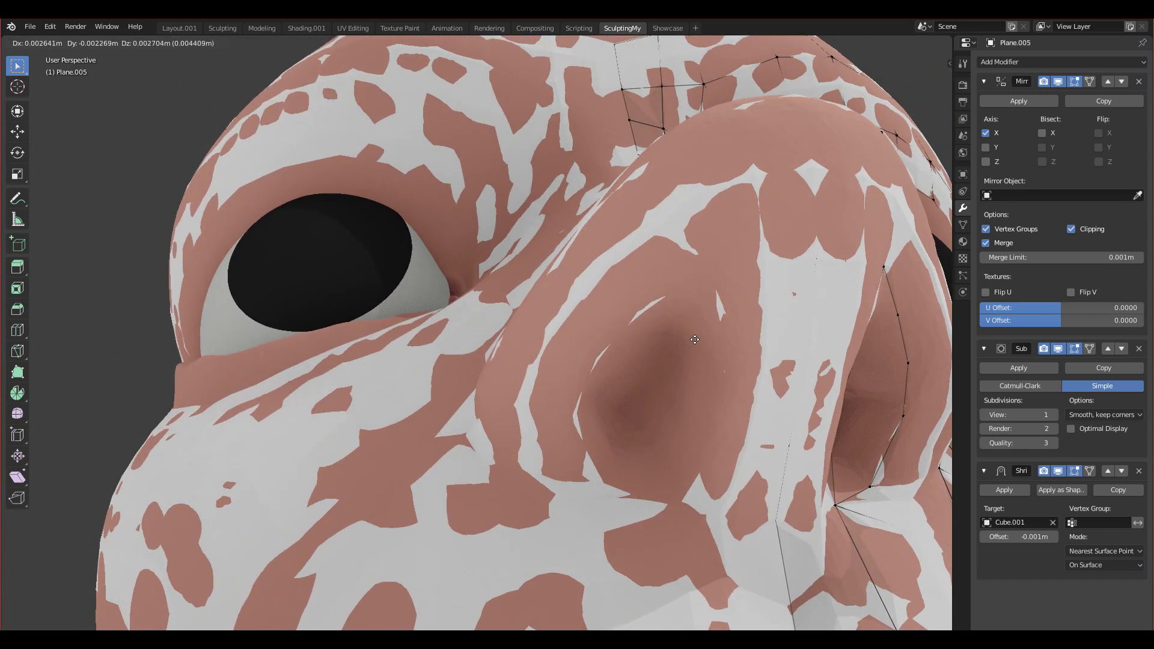
left_click(693, 340)
middle_click_drag(693, 339, 541, 333)
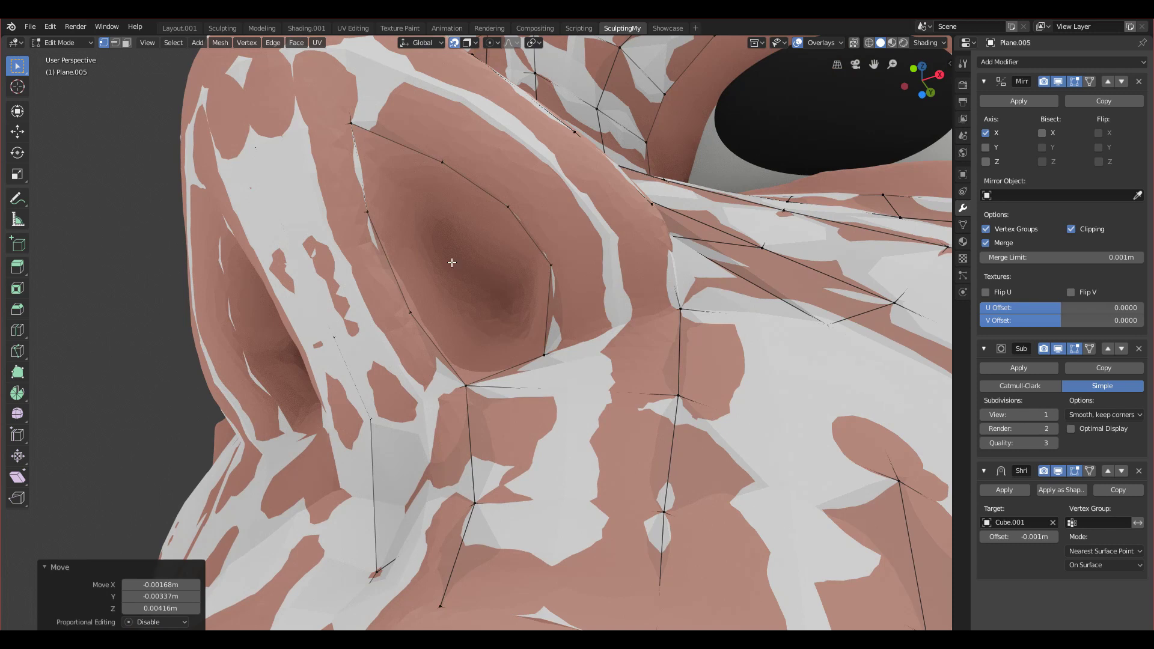
key("g")
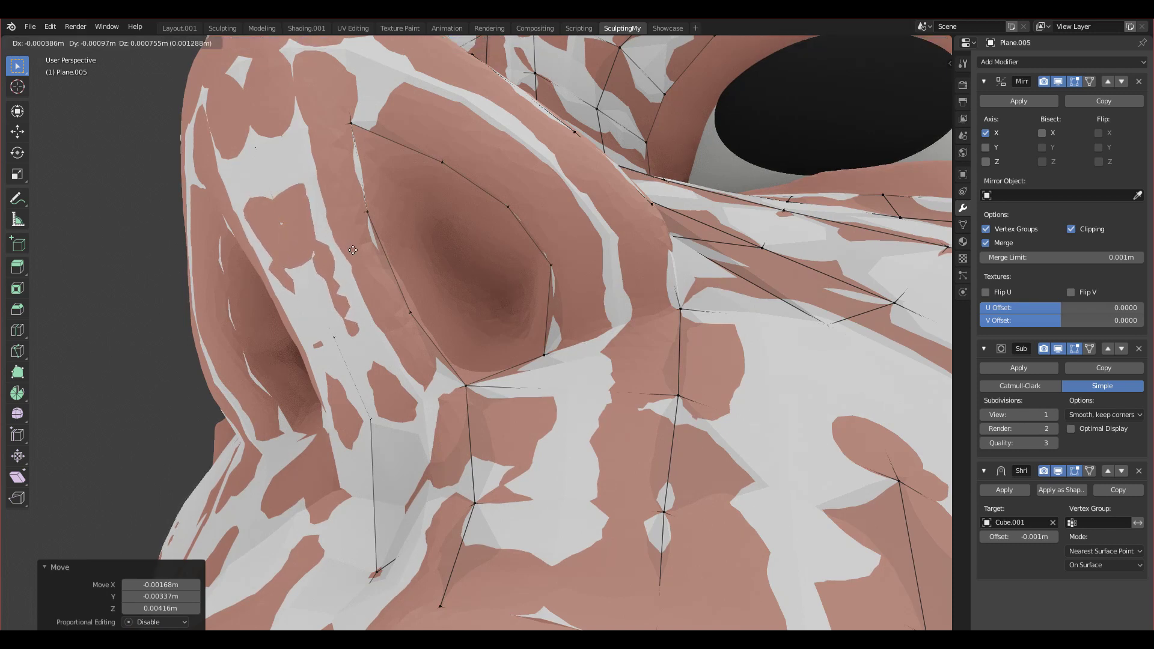
left_click(363, 234)
key("g")
left_click(368, 210)
In edge select mode, move the lower cut between the nostrils slightly toward the nose tip
key("2")
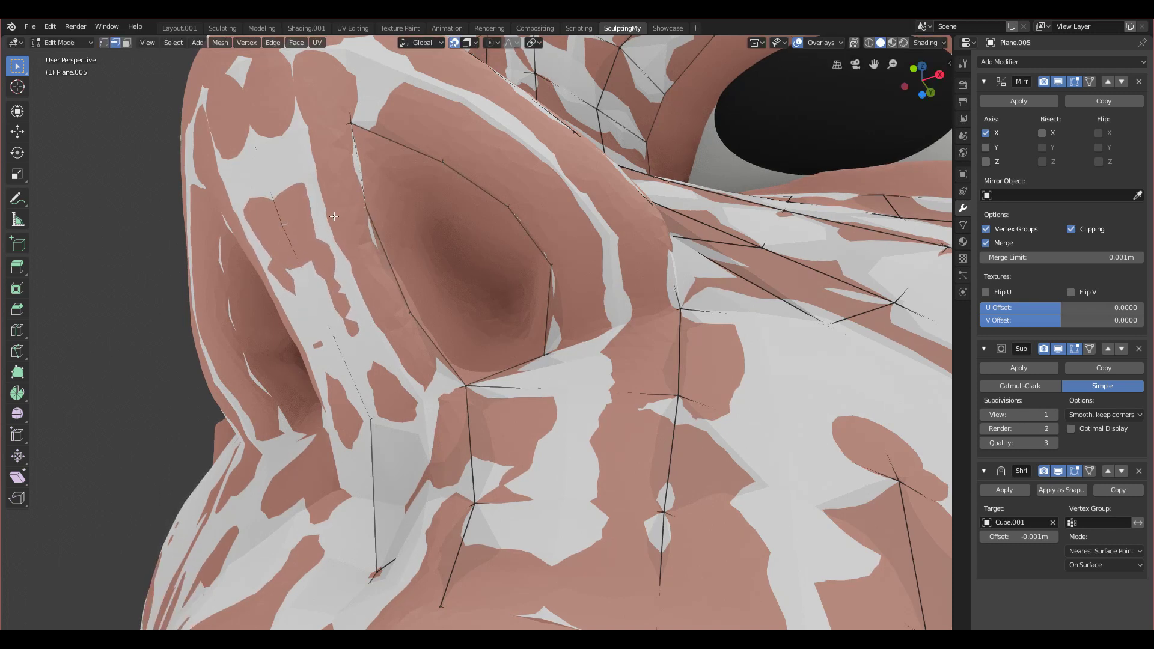
key("g")
left_click(369, 324)
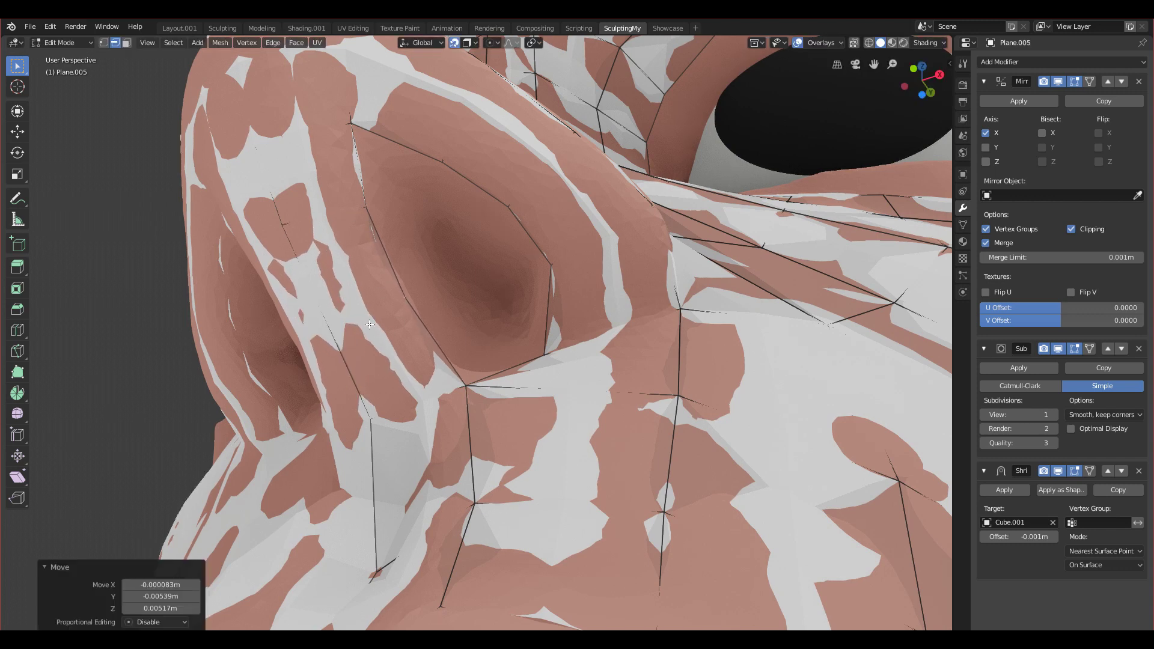
In vertex select mode, move the nostril rim's front corner vertex into the opening by about 0.004, 0.009 and -0.006 m in X, Y and Z
key("1")
left_click(393, 270, "alt")
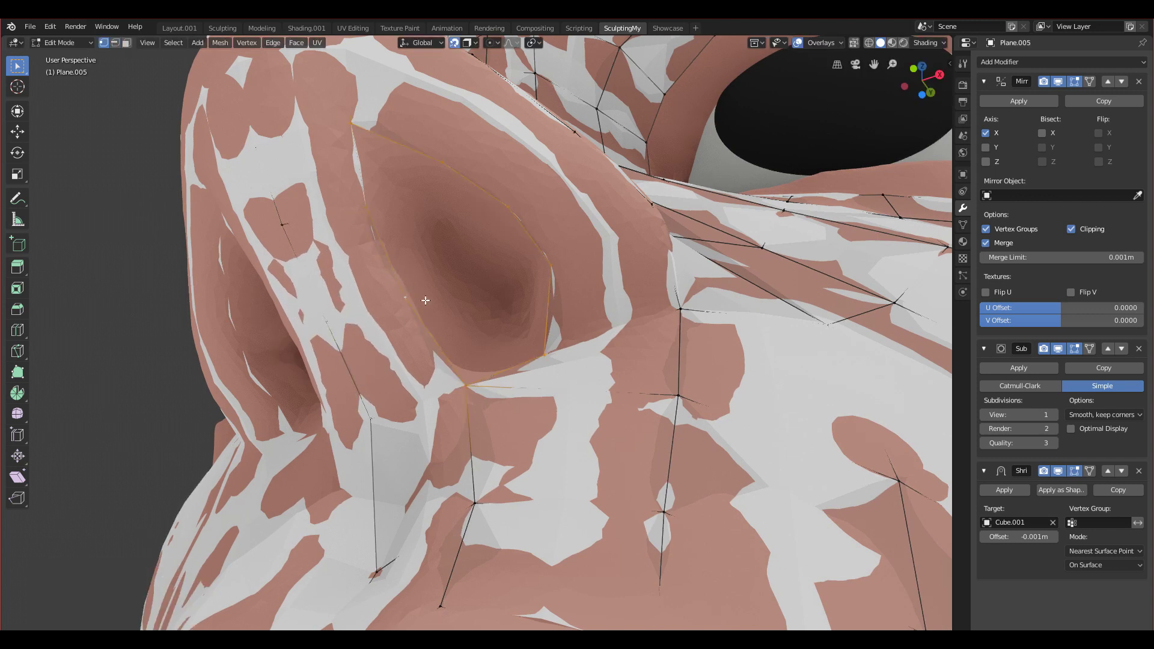
middle_click_drag(425, 301, 415, 301)
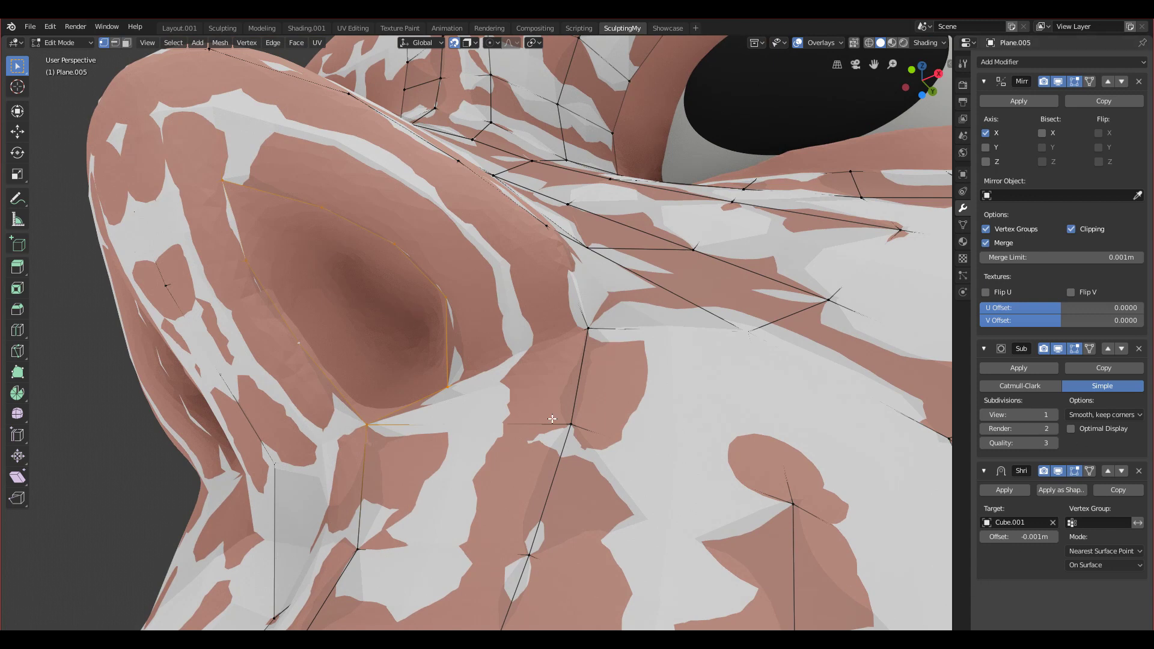
scroll(308, 258, "up", 4)
scroll(330, 289, "down", 5)
middle_click_drag(336, 292, 465, 323)
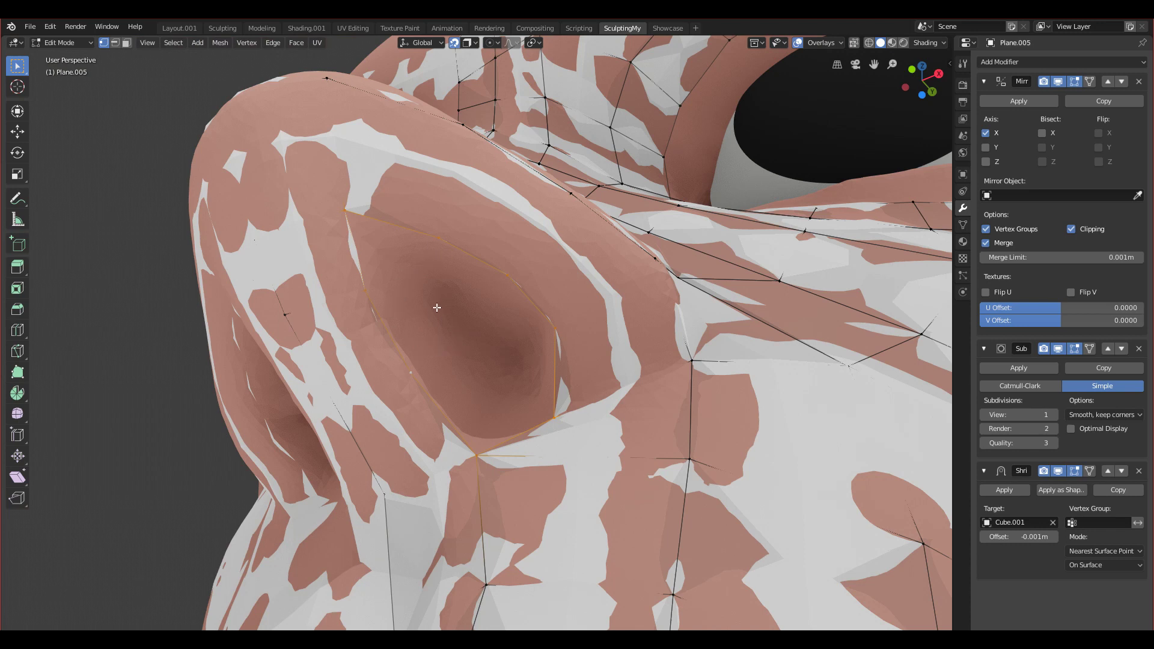
key("g")
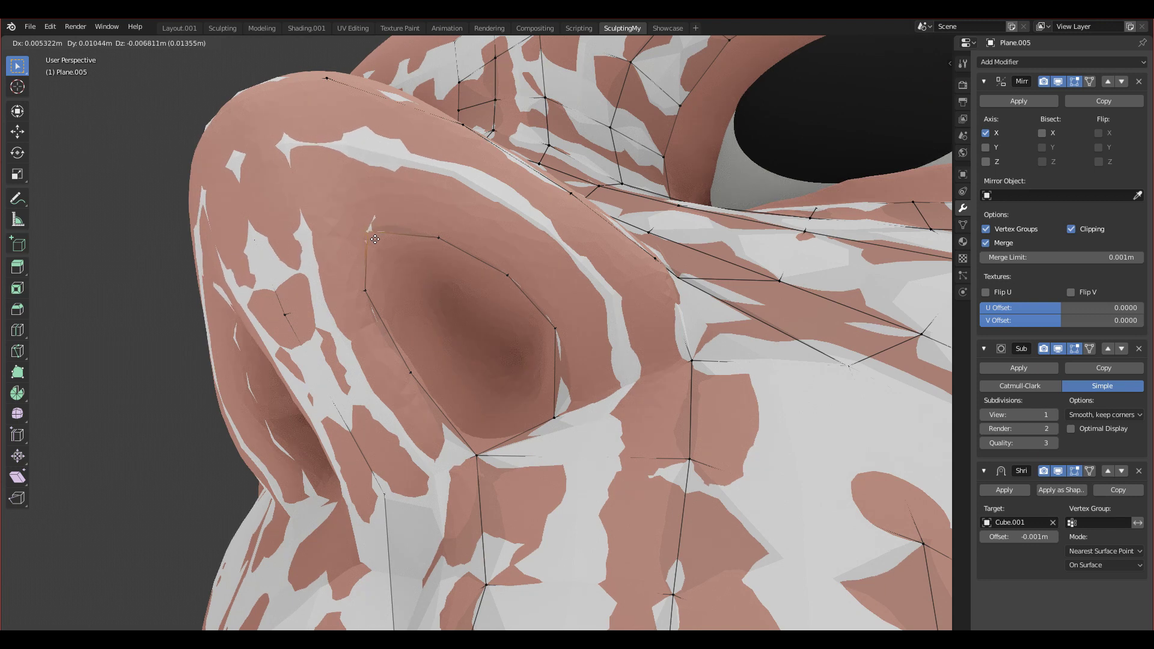
left_click(373, 237)
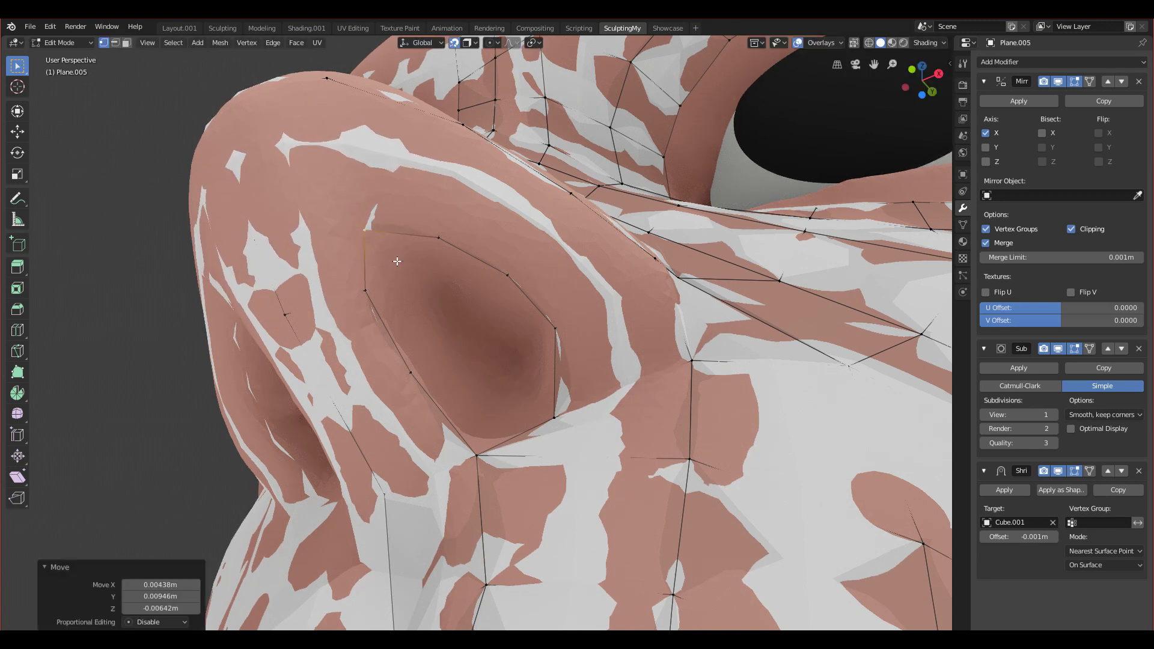
Select the whole nostril rim loop and close the opening with Grid Fill
left_click(473, 254, "alt")
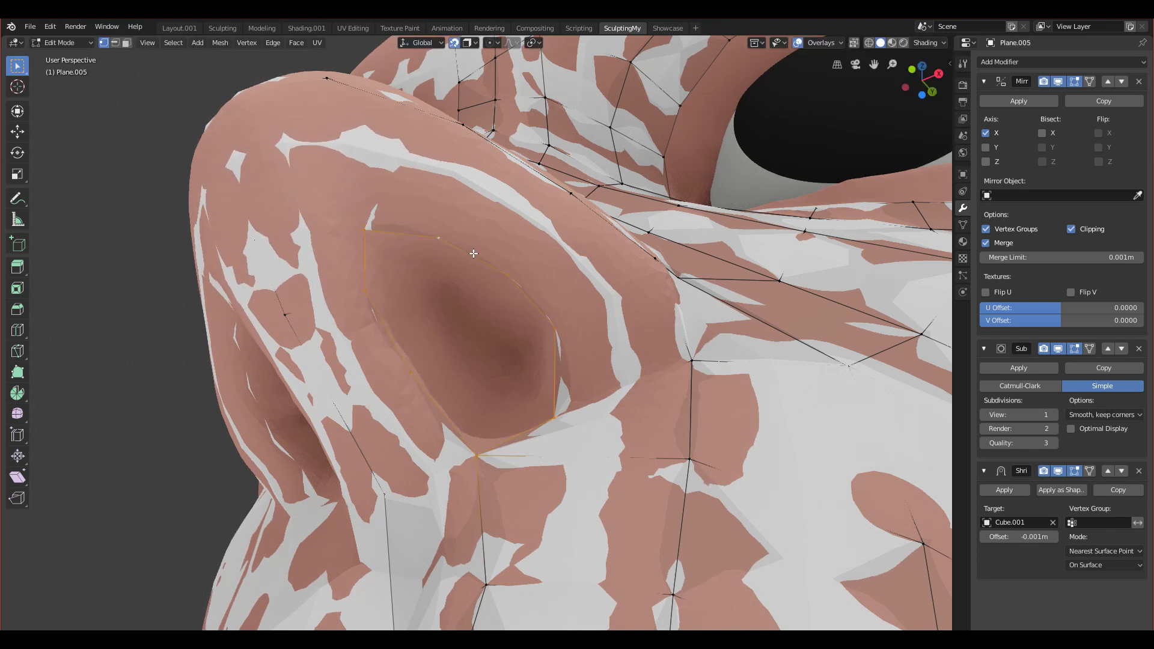
key("F3")
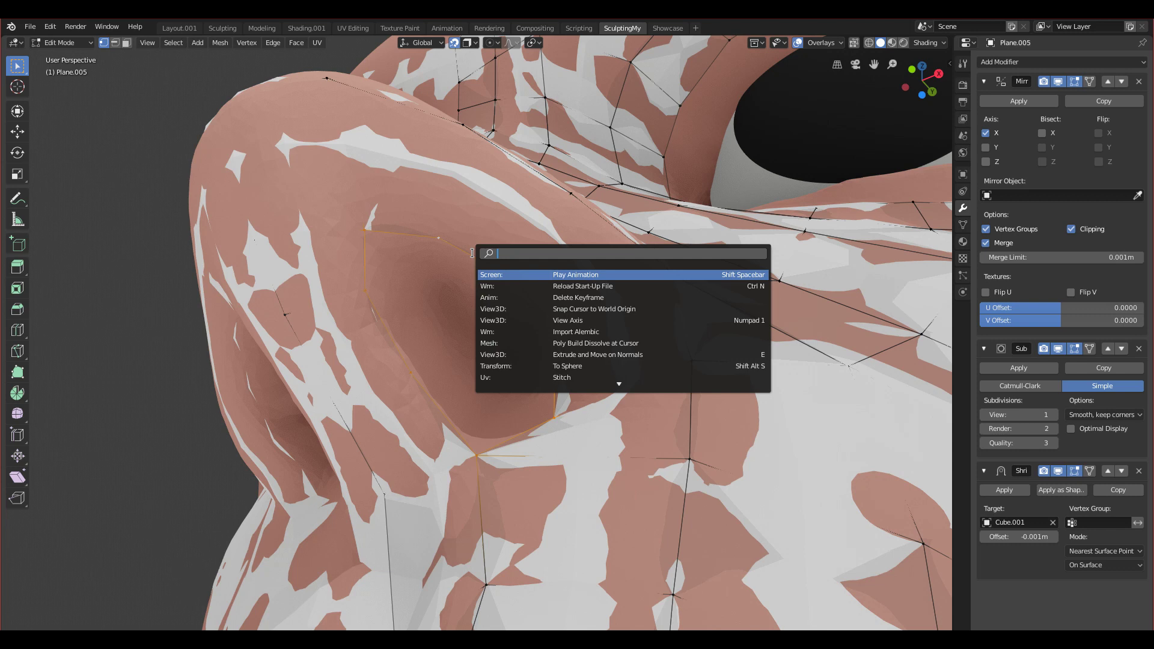
type("grid")
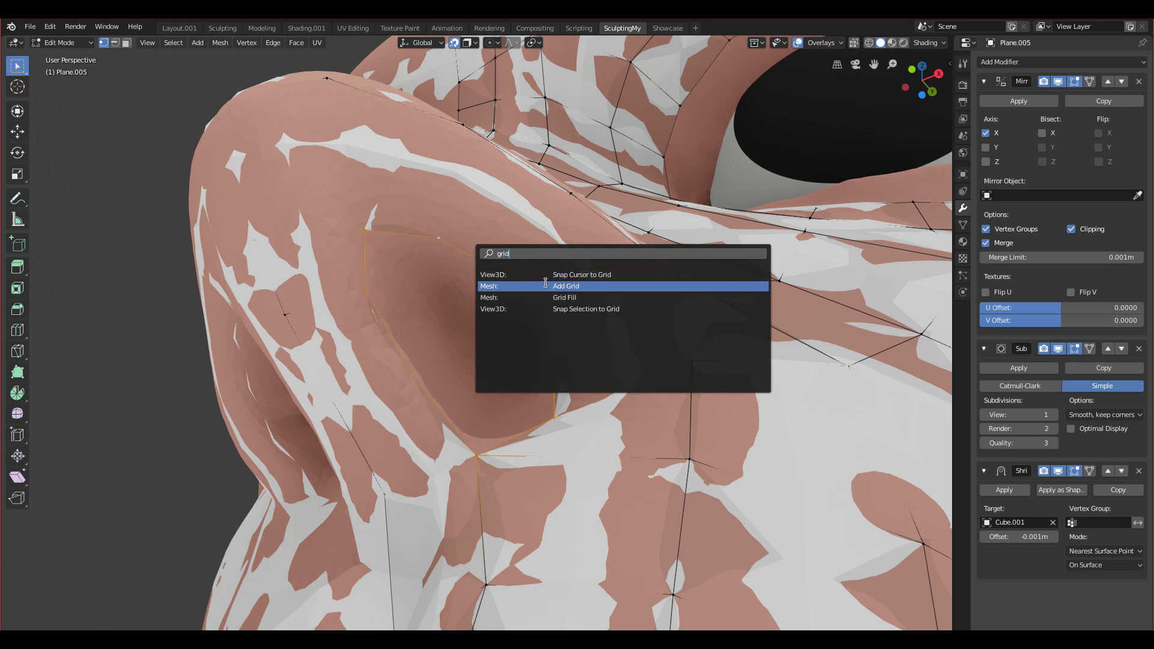
left_click(545, 298)
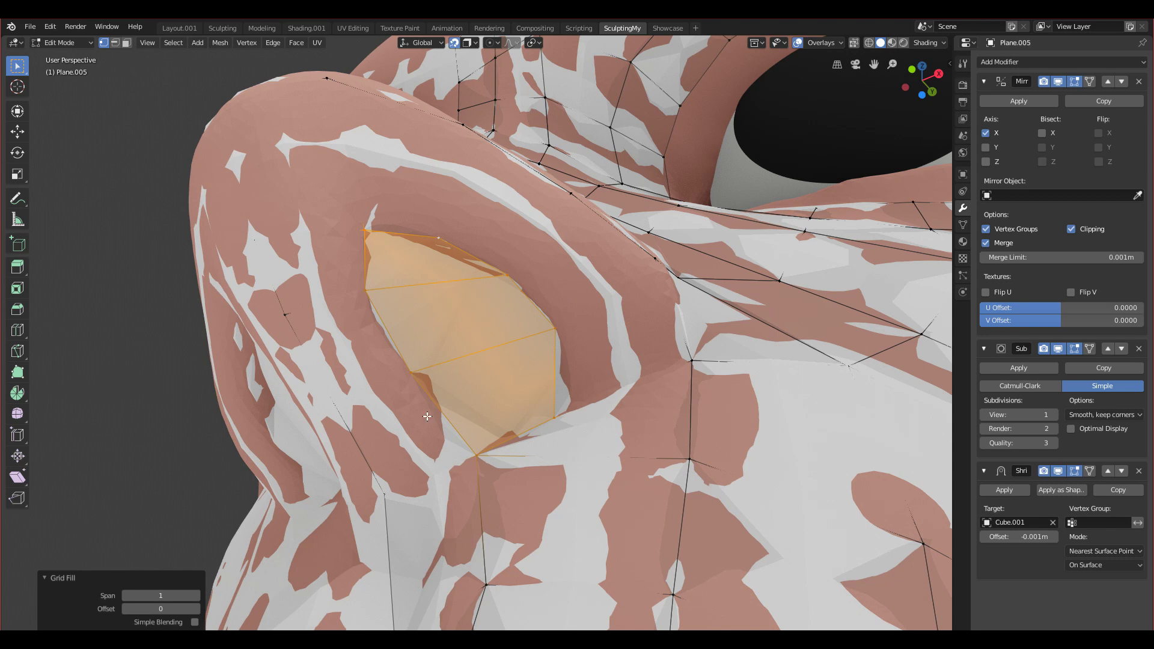
Set the Grid Fill's span to 2 and its offset to 2
left_click(195, 595)
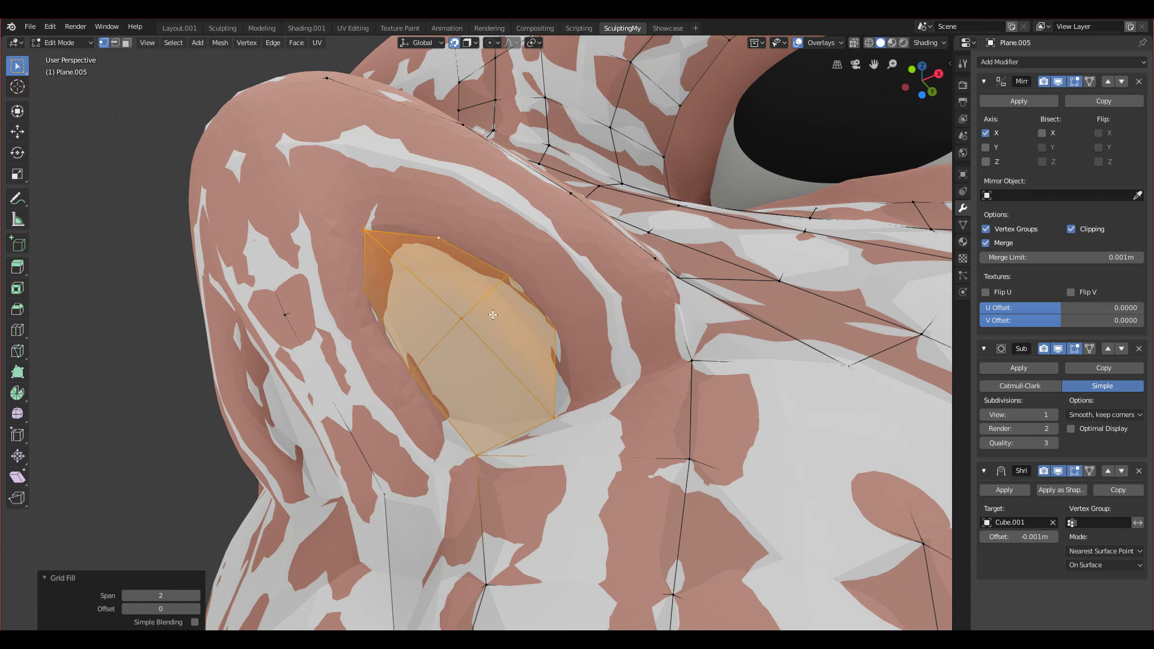
left_click(196, 595)
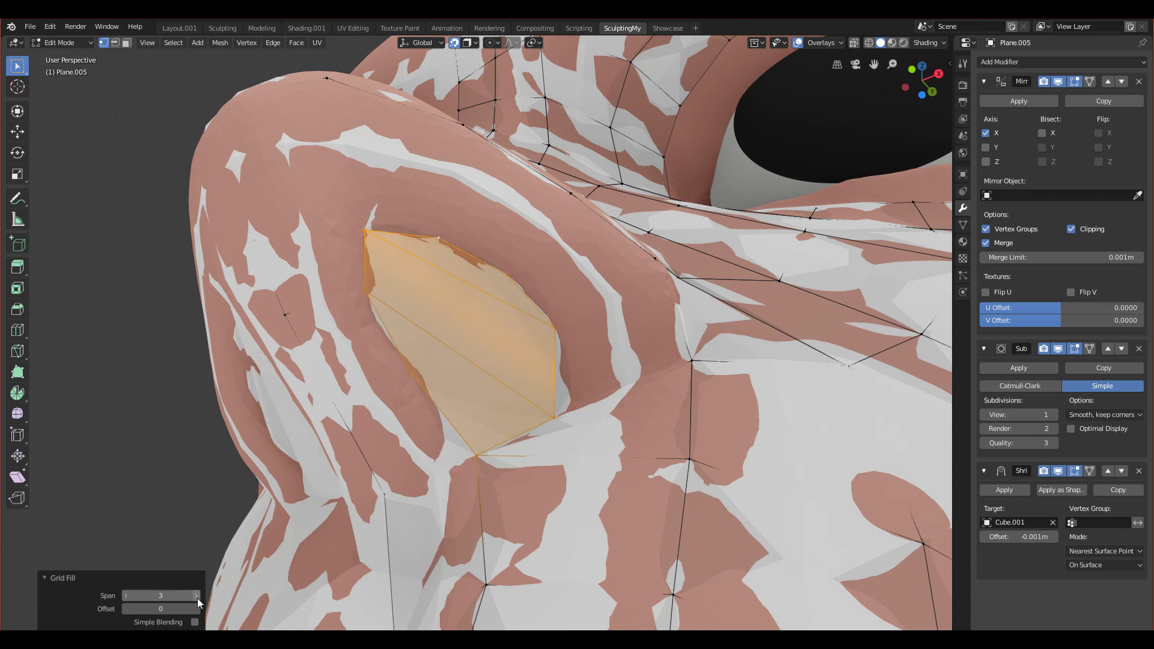
left_click(124, 596)
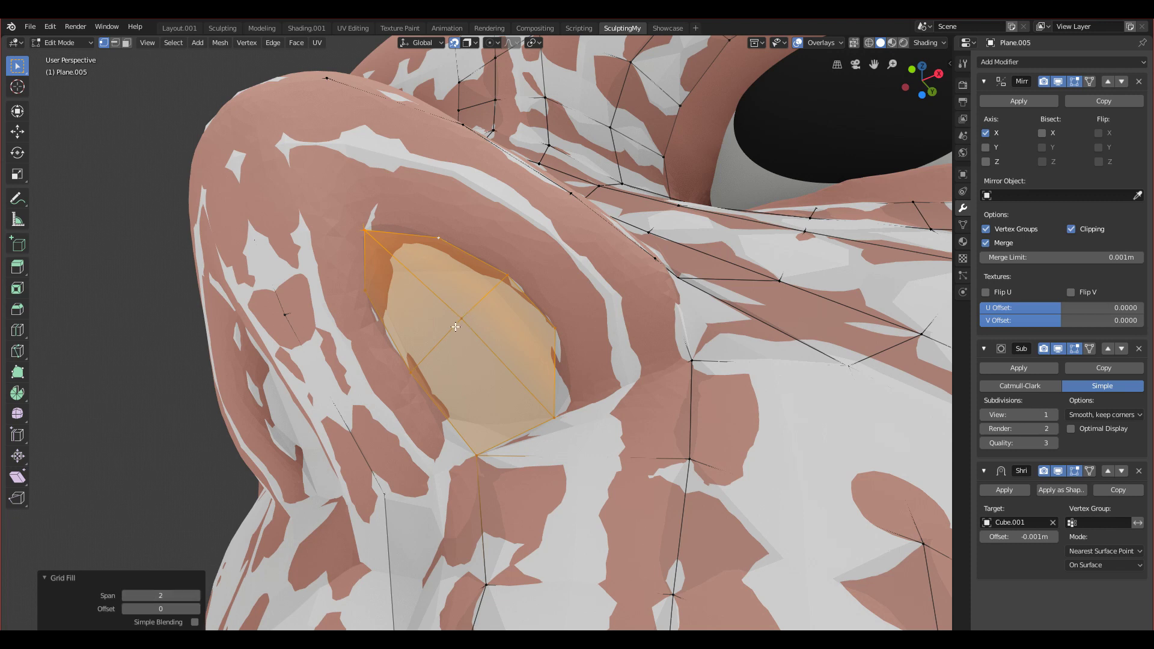
left_click(196, 610)
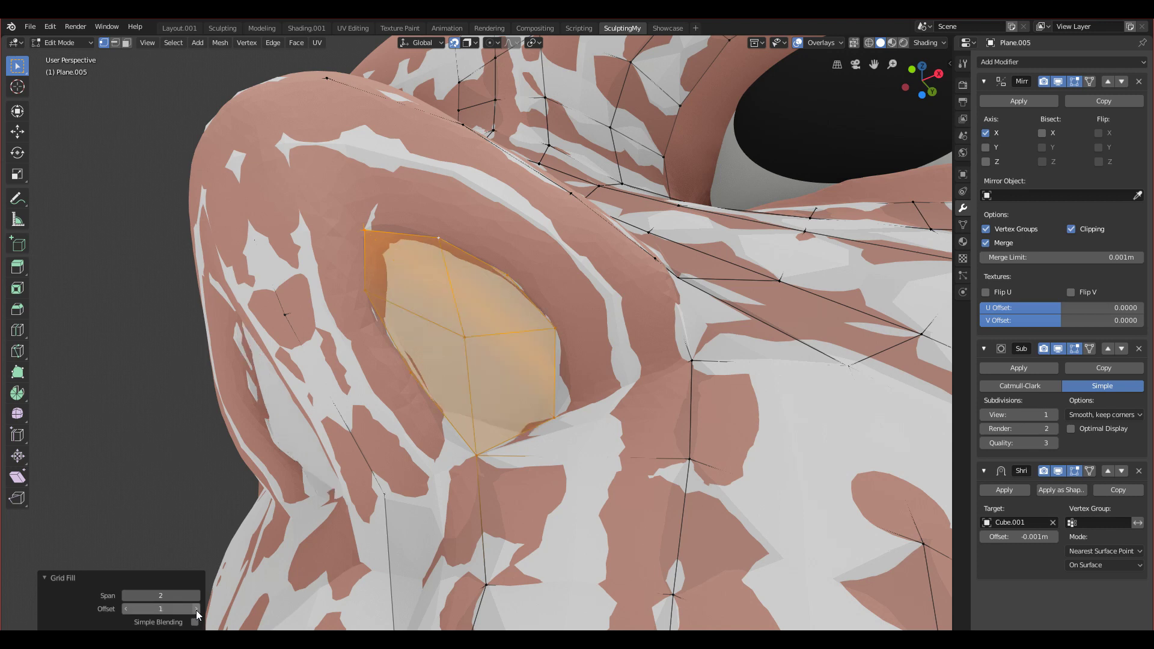
left_click(196, 611)
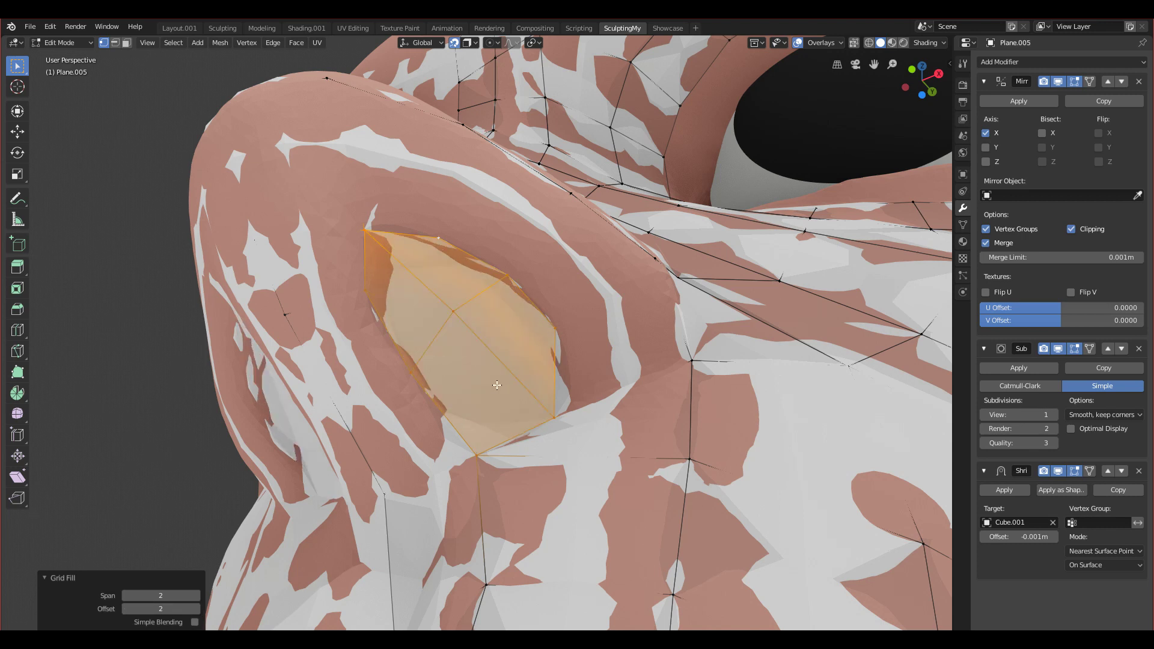
Move the centre vertex of the nostril's grid fill deeper into the opening by about -0.0008, 0.0038 and -0.0042 m in X, Y and Z
middle_click_drag(423, 340, 492, 332)
left_click(492, 332)
key("g")
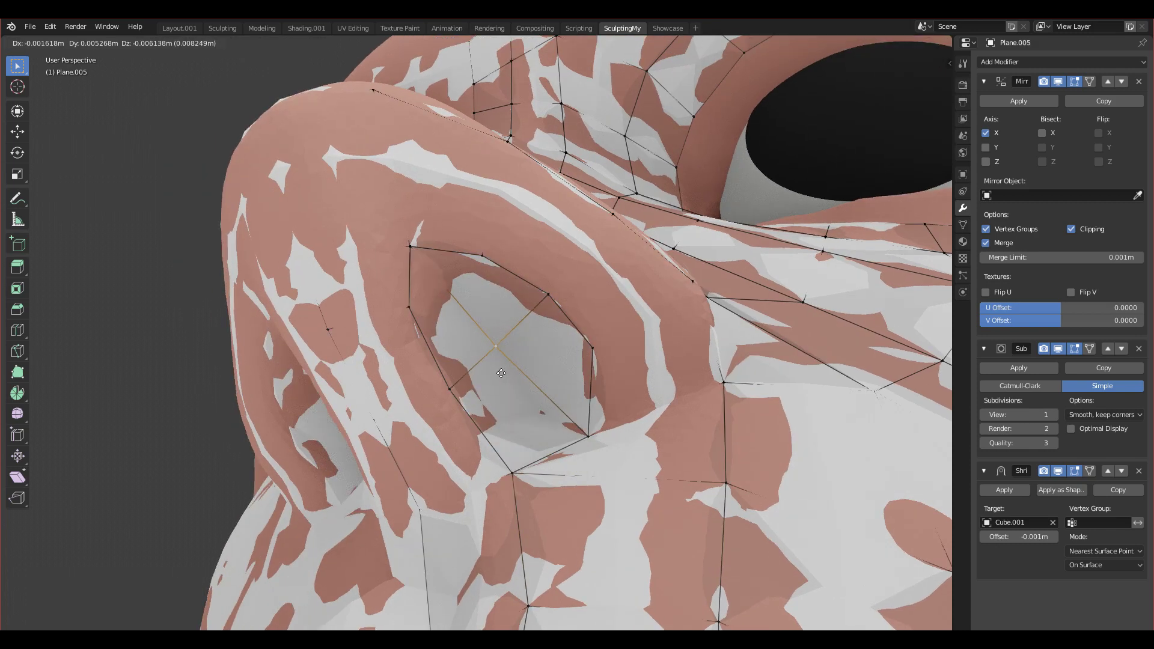
left_click(502, 368)
middle_click_drag(502, 368, 497, 402)
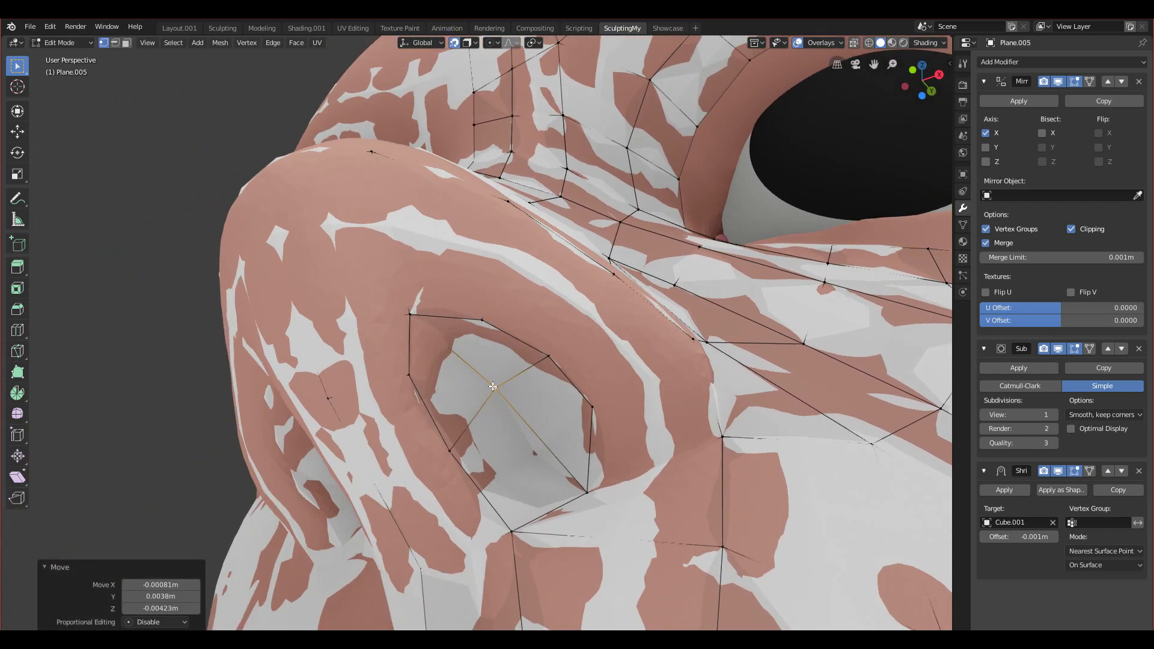
Switch to Object Mode and examine the mask around the nose, mouth and jaw from below
scroll(495, 401, "down", 4)
scroll(499, 391, "down", 5)
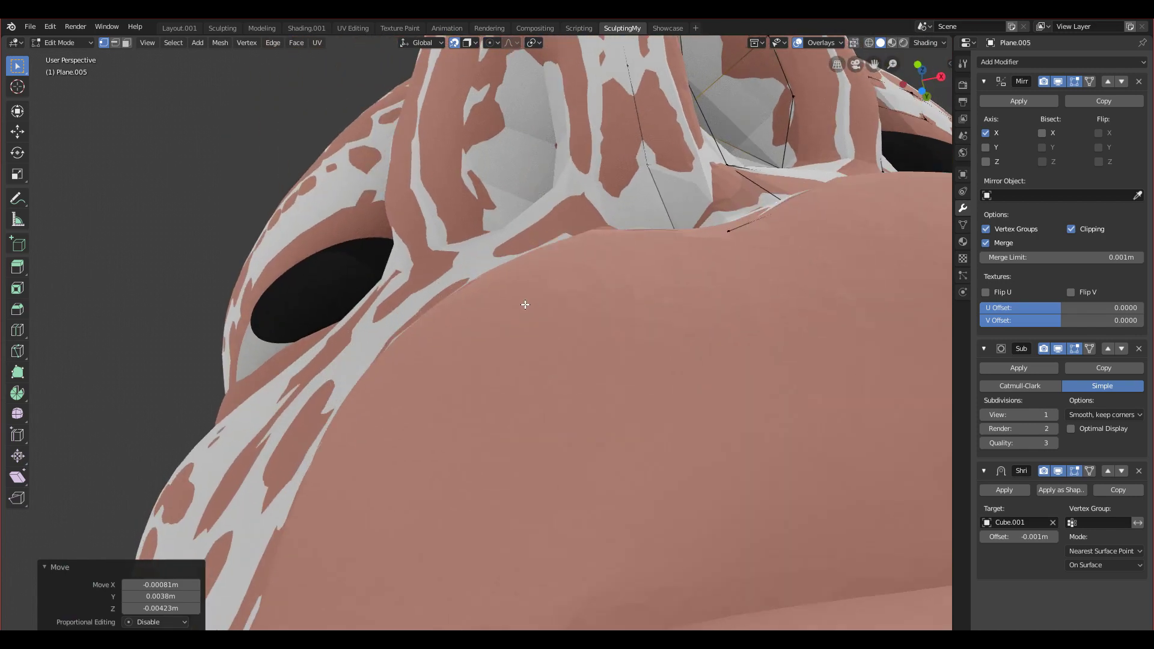
middle_click_drag(624, 249, 529, 285)
key("ctrl+Tab")
left_click(249, 391)
scroll(502, 388, "down", 4)
middle_click_drag(501, 388, 449, 319)
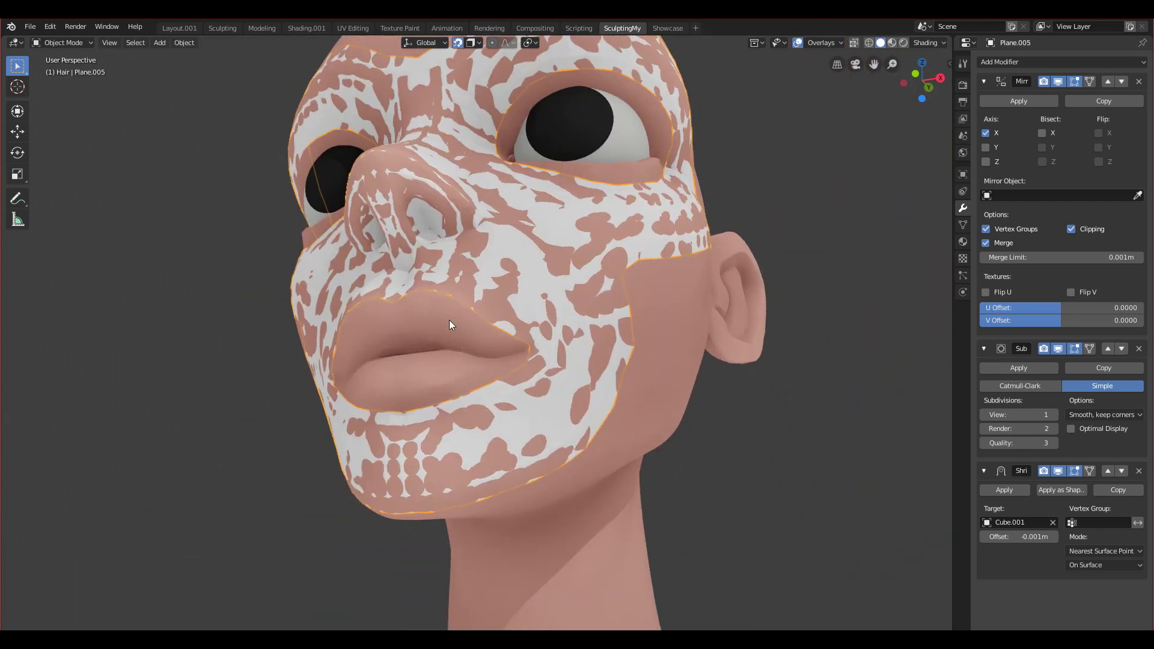
In Edit Mode from the front, move the upper-lip edge vertex beside the midline by about 0.0019 m in X and -0.0057 m in Z
key("KP_1")
key("Tab")
scroll(409, 326, "up", 6)
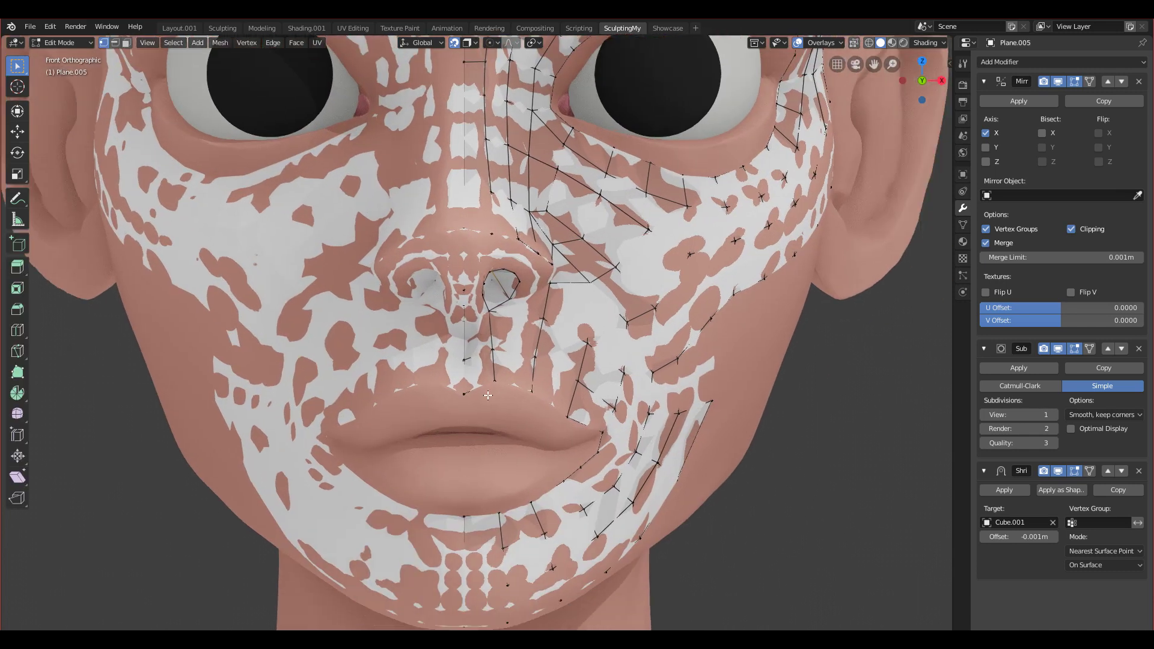
scroll(474, 339, "up", 4)
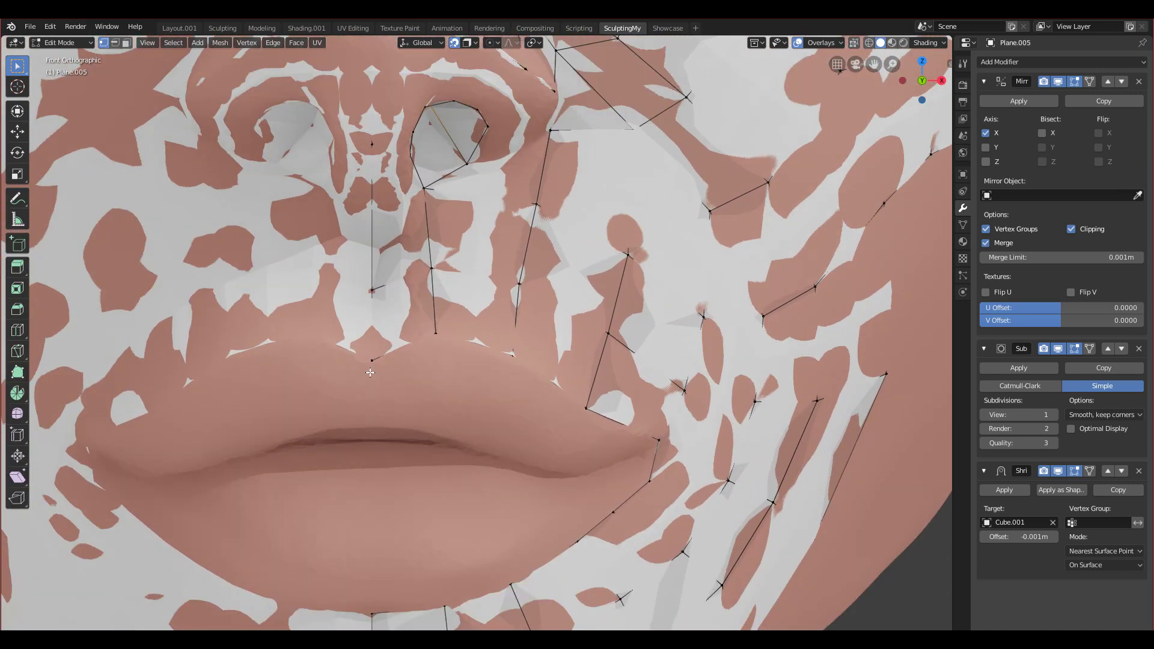
left_click(371, 362)
left_click(439, 332)
key("g")
right_click(453, 350)
key("g")
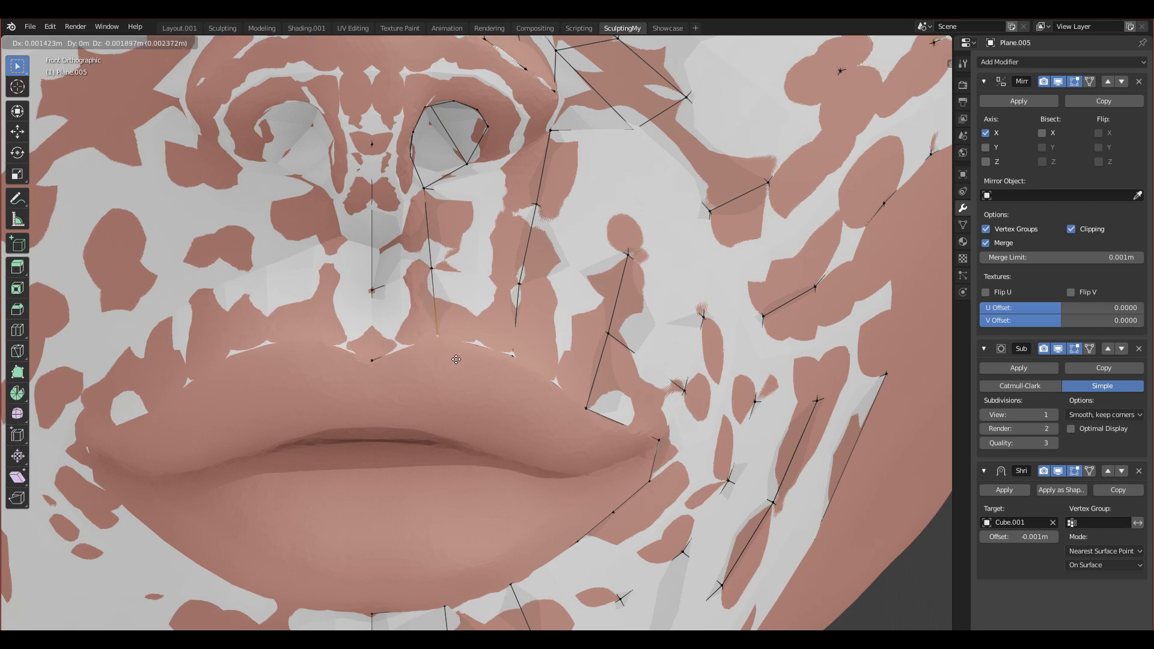
left_click(457, 363)
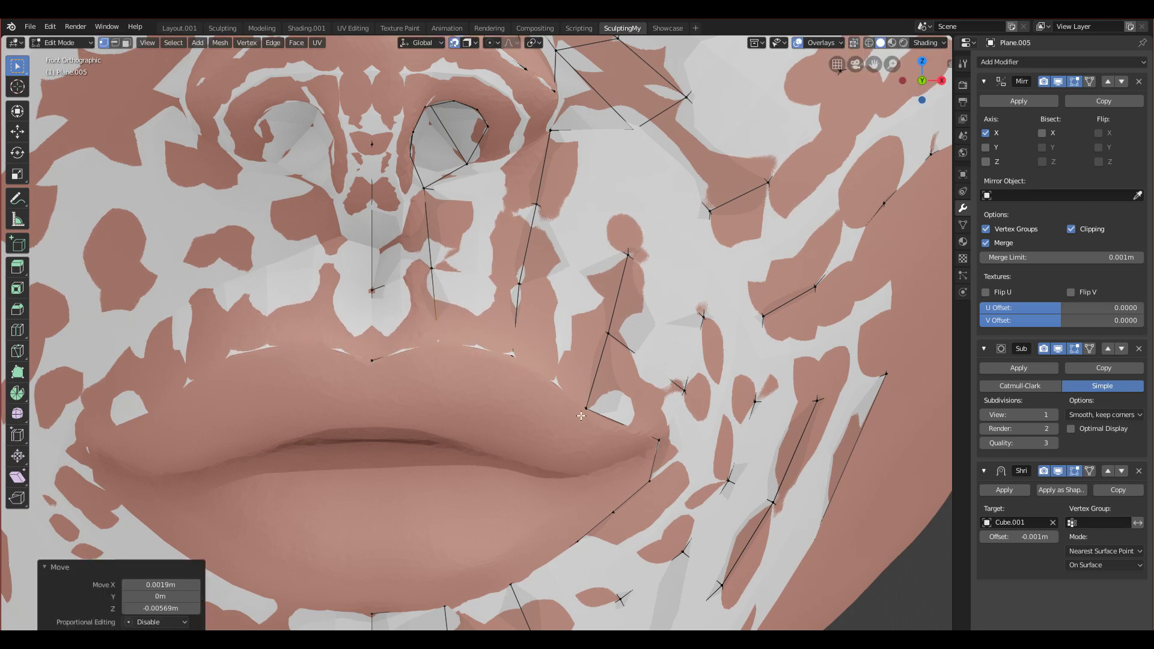
Select the open edge loop around the mouth, extrude it in place and scale the new loop inward over the lips
middle_click_drag(467, 387, 455, 322)
scroll(467, 374, "down", 3)
middle_click_drag(426, 248, 435, 315, "shift")
left_click(384, 293)
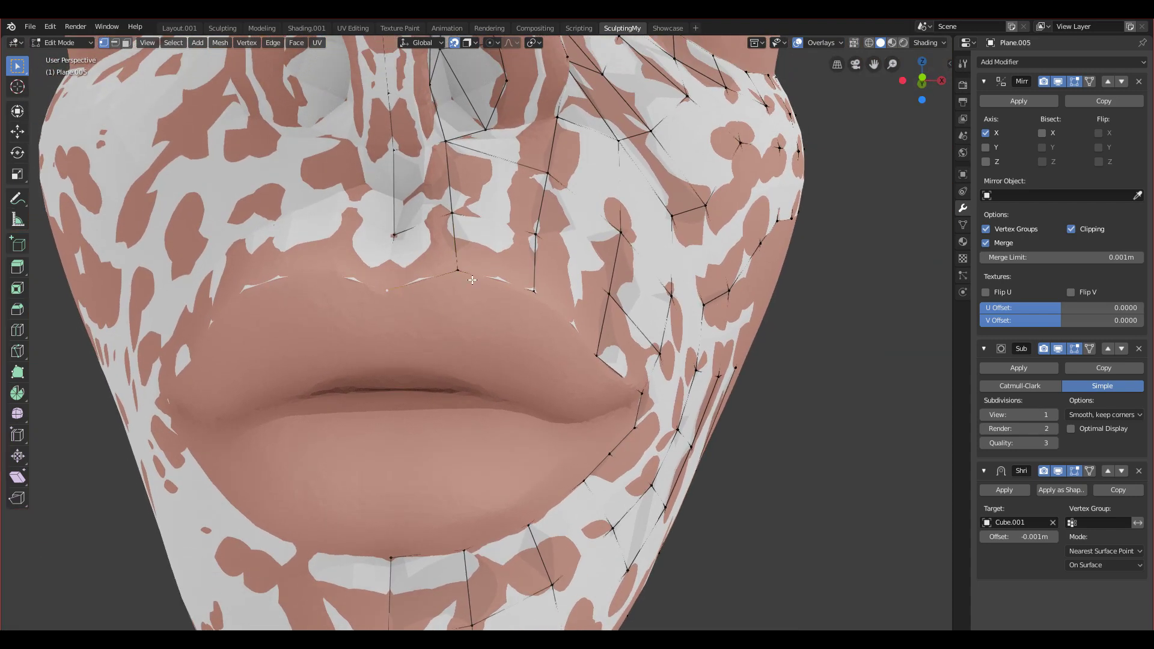
left_click(487, 280, "alt")
middle_click_drag(487, 281, 394, 284)
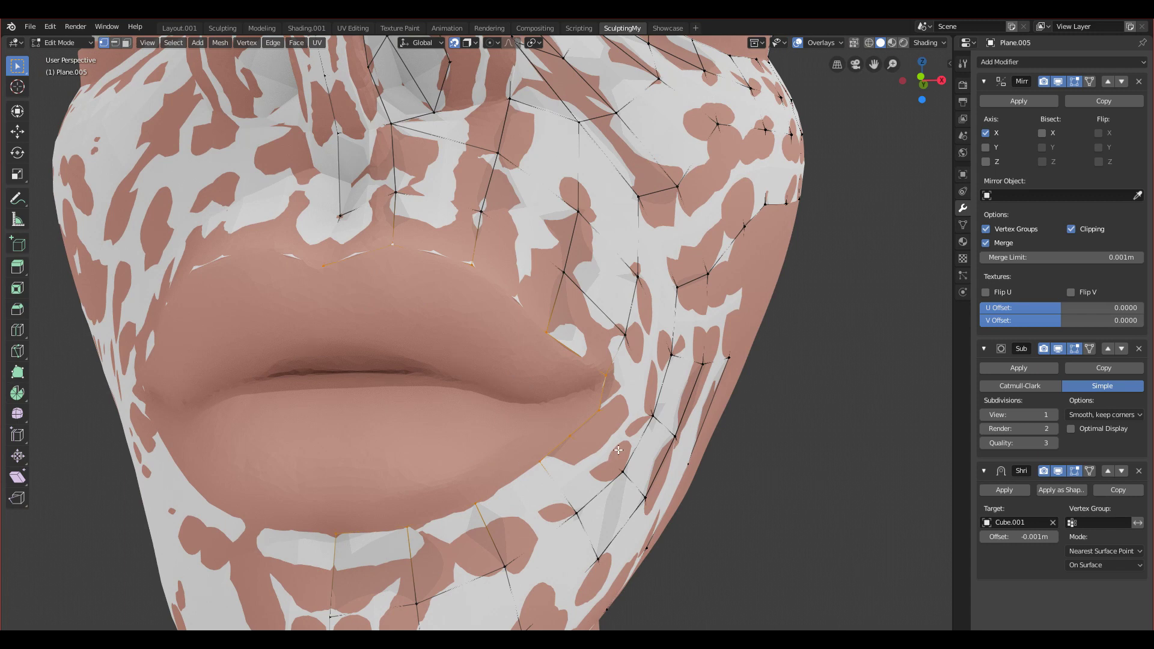
key("e")
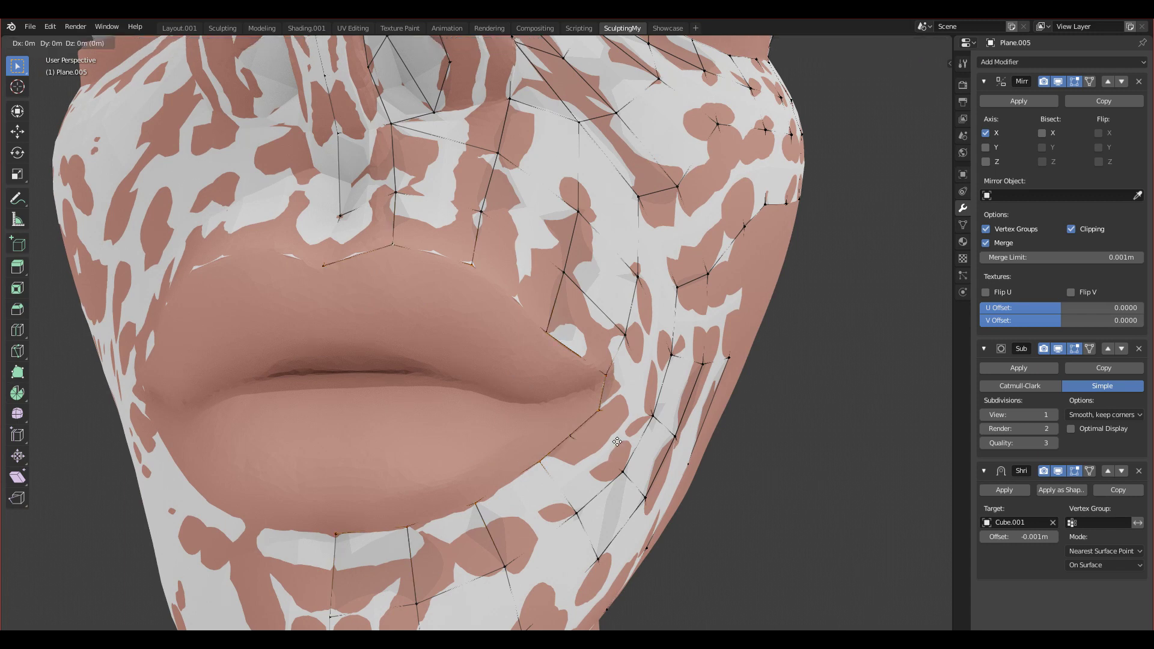
right_click(618, 443)
key("s")
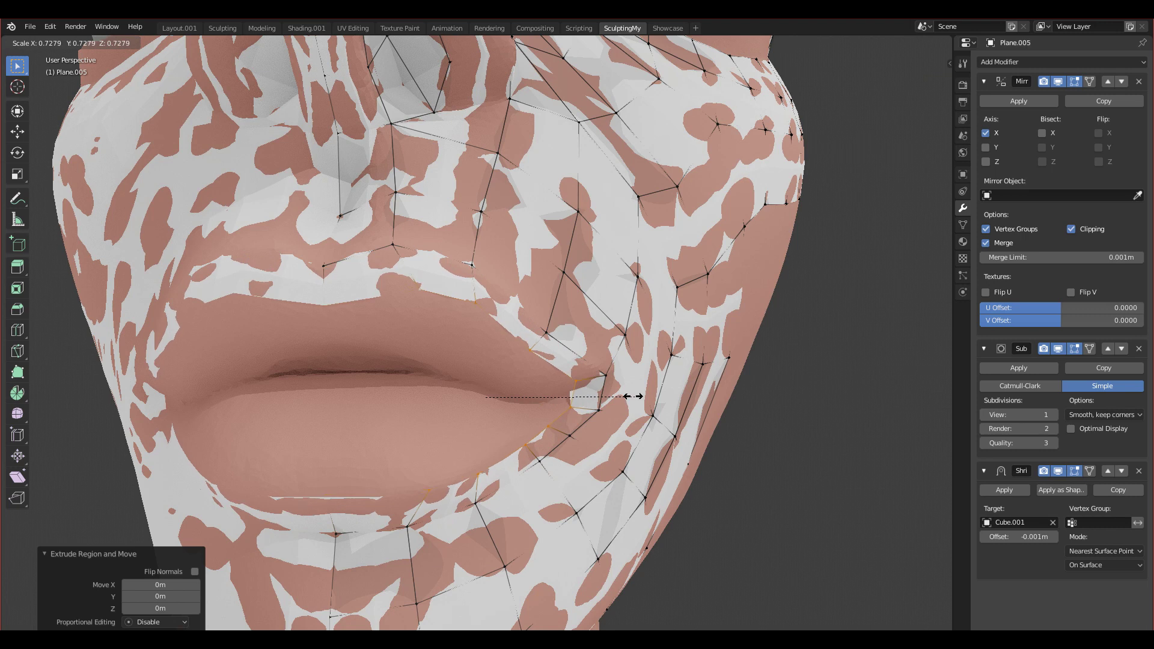
left_click(583, 394)
Move the extruded loop's lower-lip vertices up across the lower lip and place the last one at the mouth corner
left_click(443, 464)
key("g")
left_click(397, 452)
left_click(474, 448)
key("g")
left_click(447, 440)
left_click(510, 435)
key("g")
left_click(500, 431)
left_click(529, 419)
key("g")
left_click(547, 405)
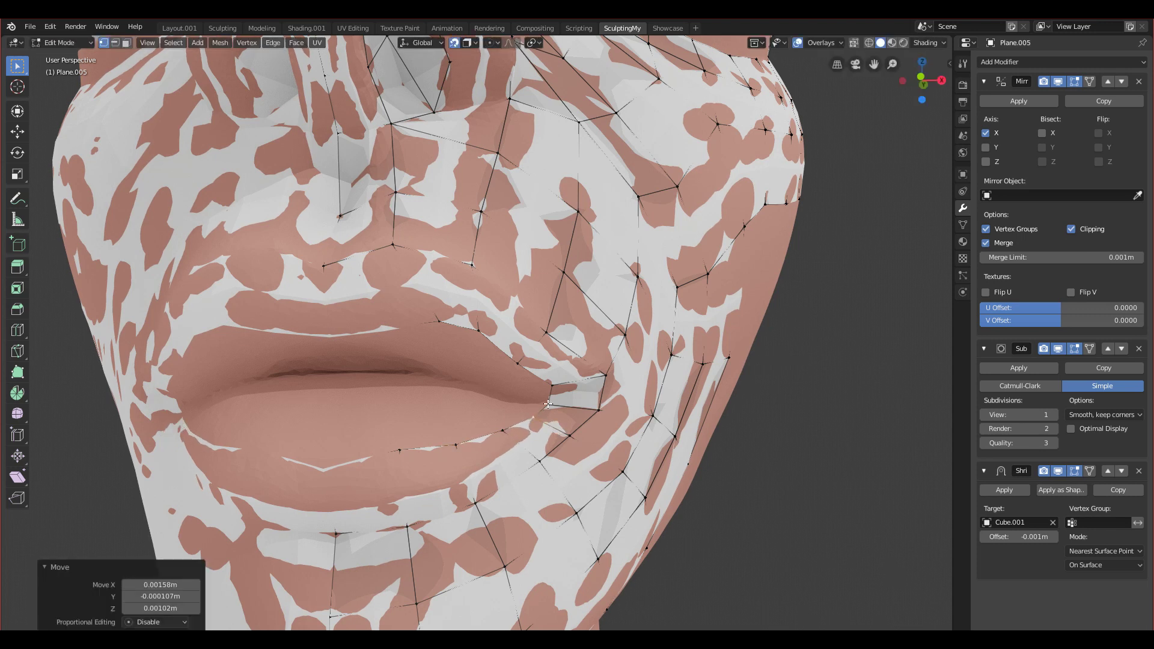
Reposition the extruded loop's three upper-lip vertices to follow the inner part of the upper lip
left_click(437, 321)
key("g")
left_click(476, 328)
key("g")
left_click(442, 349)
left_click(518, 362)
key("g")
left_click(495, 375)
From below, fine-tune the upper-lip vertices and move the mouth-corner vertex by about -0.007, 0.0016 and -0.0048 m in X, Y and Z
middle_click_drag(449, 358, 447, 337)
left_click(392, 199)
key("g")
left_click(392, 203)
left_click(440, 216)
key("g")
left_click(439, 219)
left_click(491, 250)
key("g")
left_click(487, 252)
left_click(549, 277)
key("g")
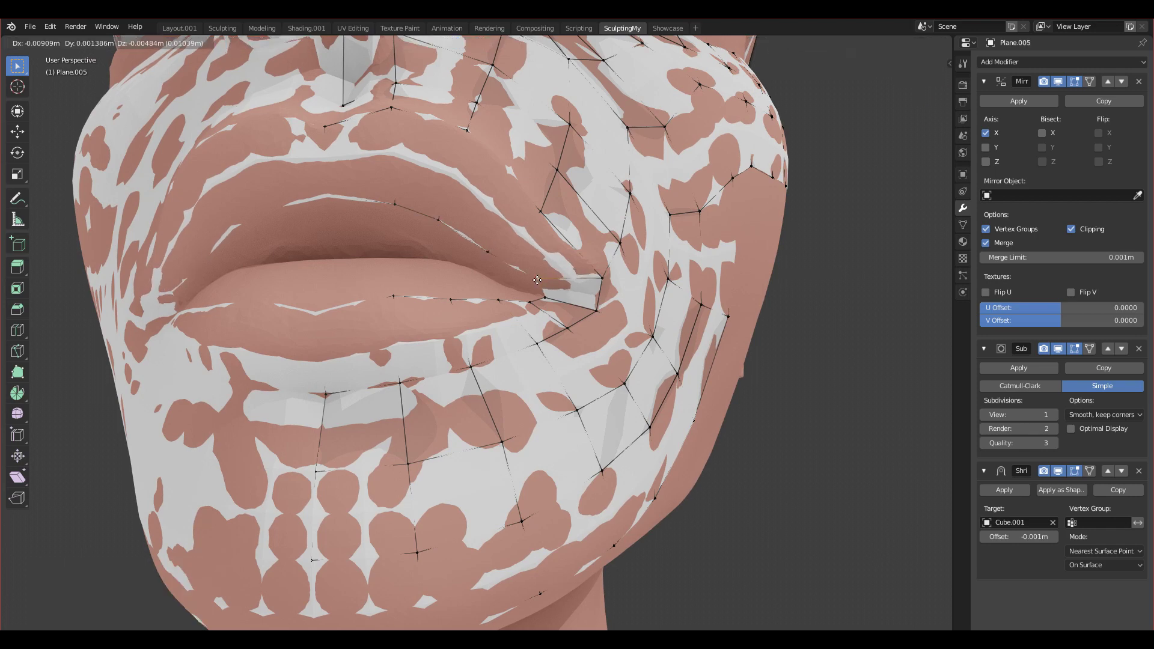
left_click(539, 280)
Move the extruded loop's midline vertex on the lower lip slightly up toward the mouth opening
scroll(457, 370, "down", 2)
key("KP_1")
scroll(389, 355, "up", 8)
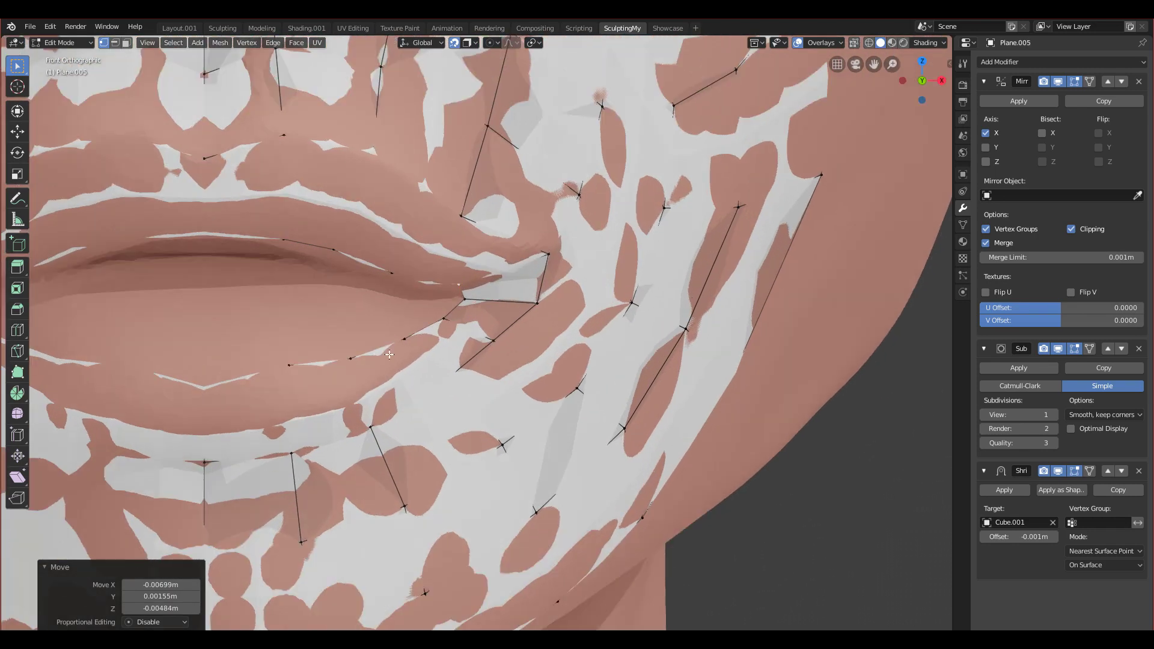
middle_click_drag(387, 335, 363, 316)
scroll(381, 328, "down", 3)
scroll(360, 268, "down", 2)
left_click(313, 415)
middle_click_drag(312, 415, 313, 435)
key("g")
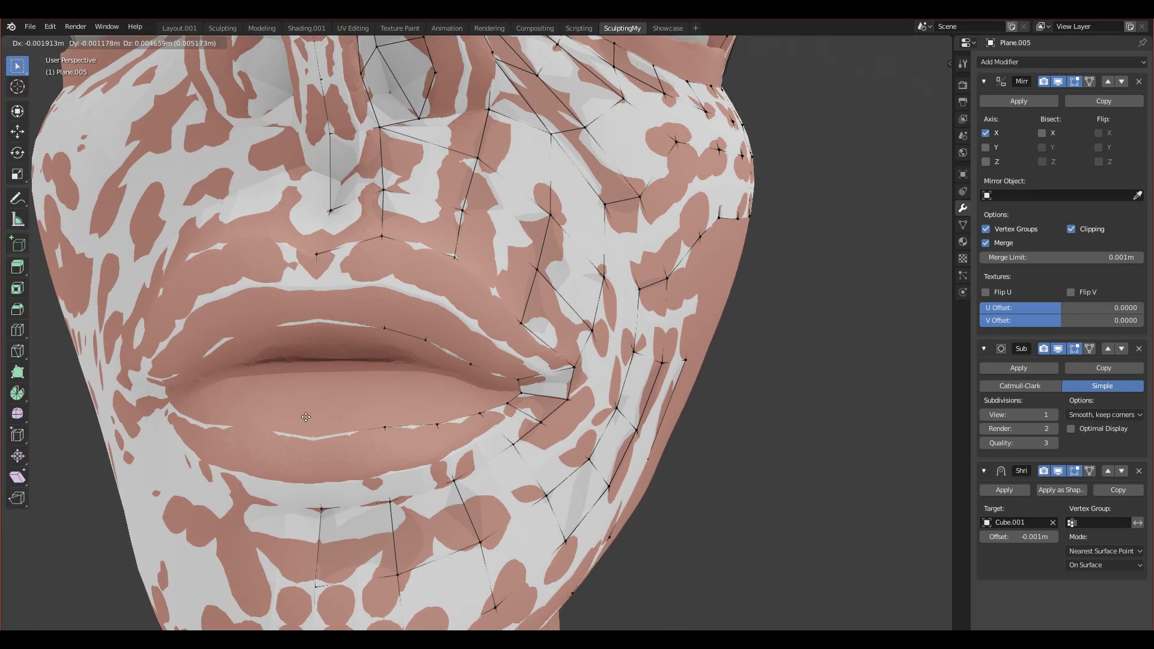
left_click(312, 412)
Adjust the remaining lower-lip vertices upward so they form a smooth curve toward the mouth corner
left_click(384, 428)
key("g")
left_click(379, 421)
left_click(437, 422)
key("g")
left_click(463, 416)
key("g")
left_click(475, 406)
key("g")
left_click(507, 400)
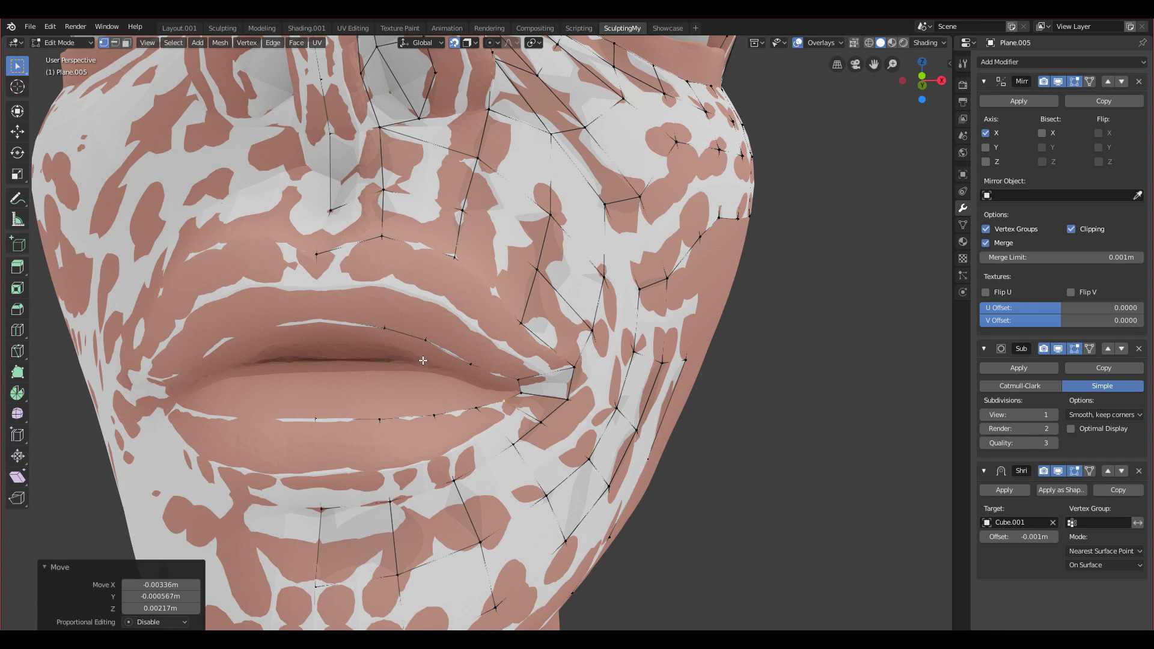
Select the inner lip loop, extrude it in place and scale the new loop to 0.641
left_click(388, 330, "alt")
middle_click_drag(453, 365, 455, 347)
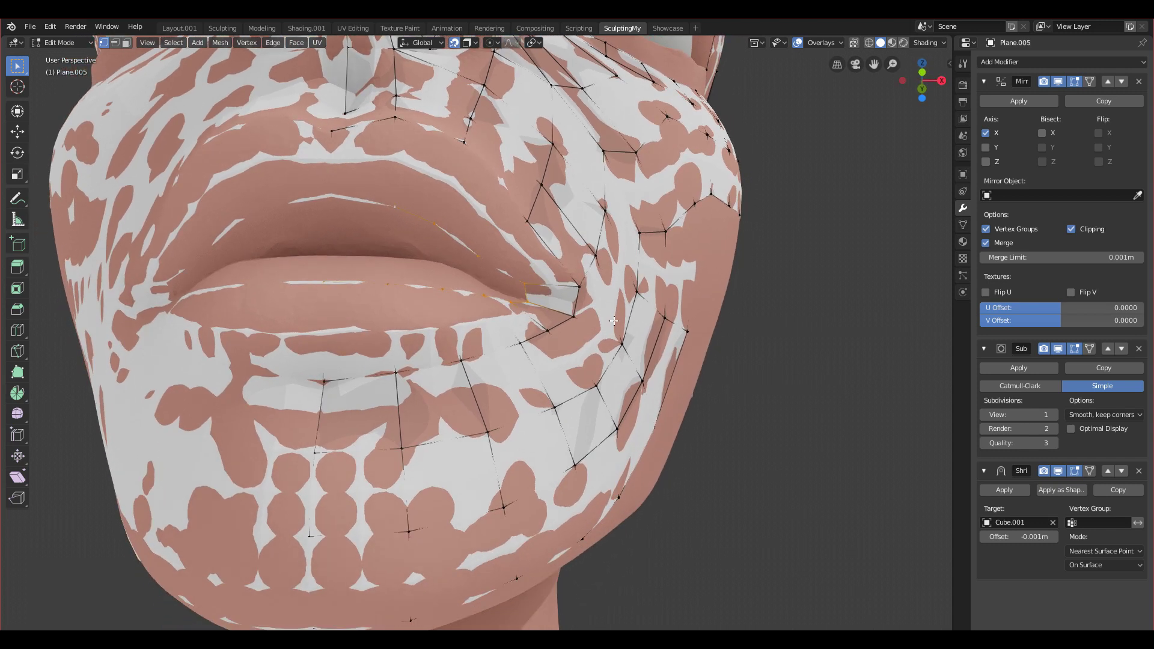
scroll(583, 313, "down", 3)
scroll(584, 319, "up", 5)
key("s")
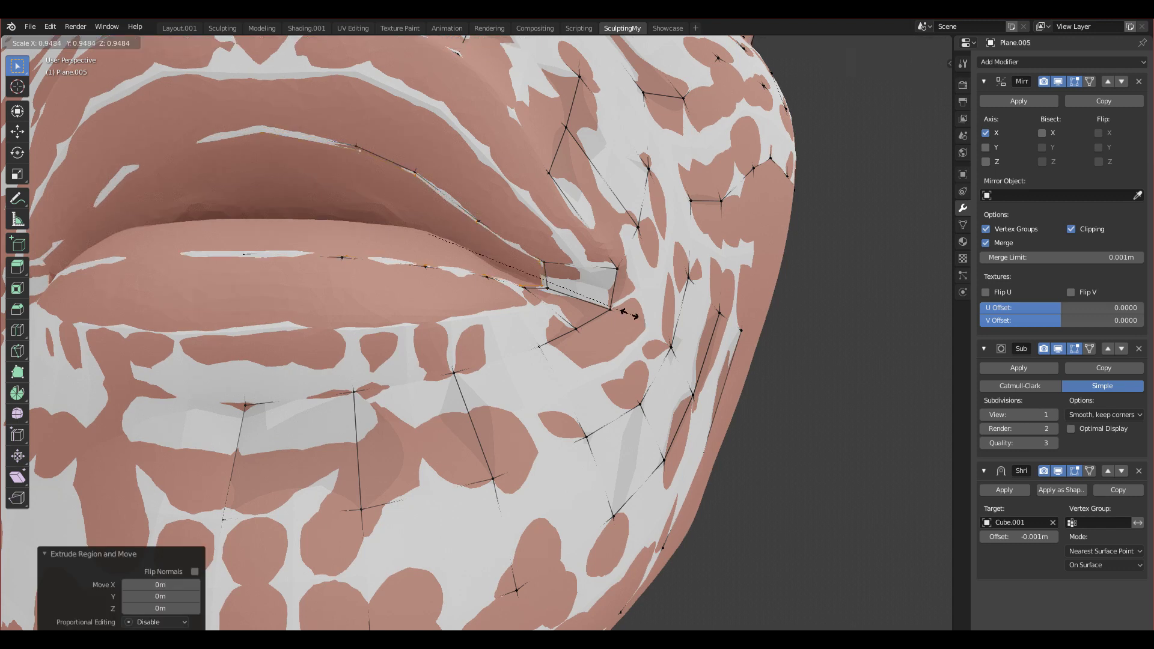
left_click(573, 273)
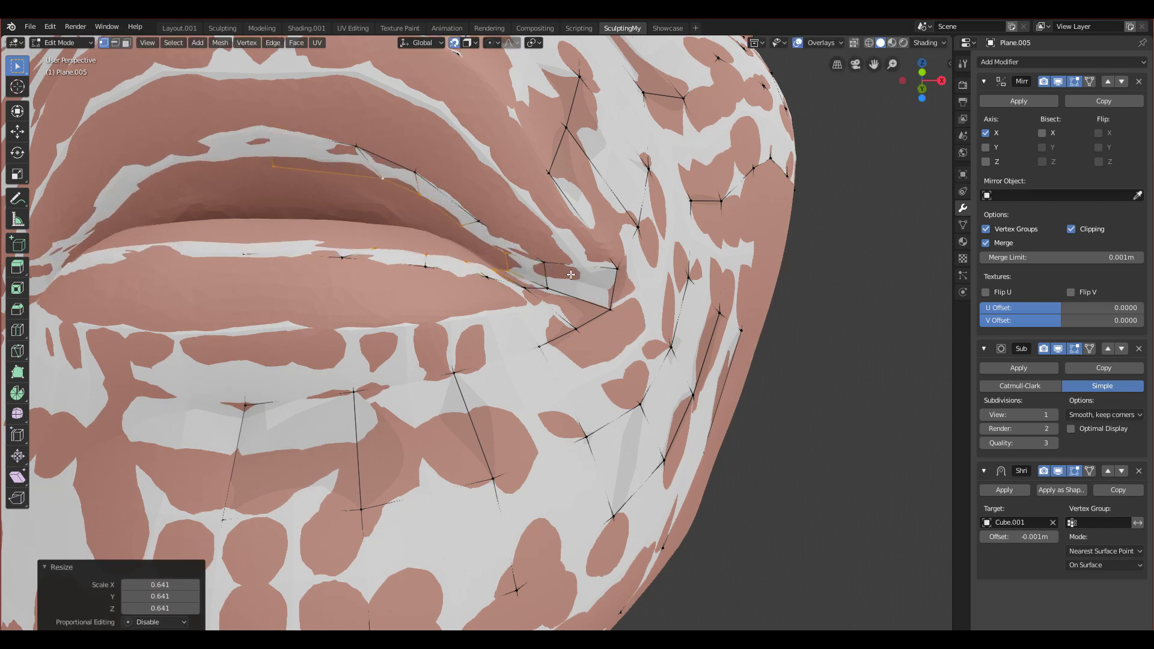
Move the newest loop's upper vertices along the underside of the upper lip, from the midline toward the mouth corner
middle_click_drag(570, 270, 578, 273)
left_click(307, 169)
key("g")
left_click(305, 198)
left_click(417, 179)
key("g")
left_click(369, 201)
key("g")
left_click(425, 214)
left_click(496, 236)
key("g")
left_click(483, 241)
mouse_move(513, 278)
middle_mouse_down()
mouse_move(515, 295)
mouse_move(511, 283)
middle_mouse_up()
Move the newest loop's lower vertices up onto the inner edge of the lower lip, from the midline outward
key("g")
left_click(290, 234)
middle_click_drag(357, 271, 472, 400)
key("g")
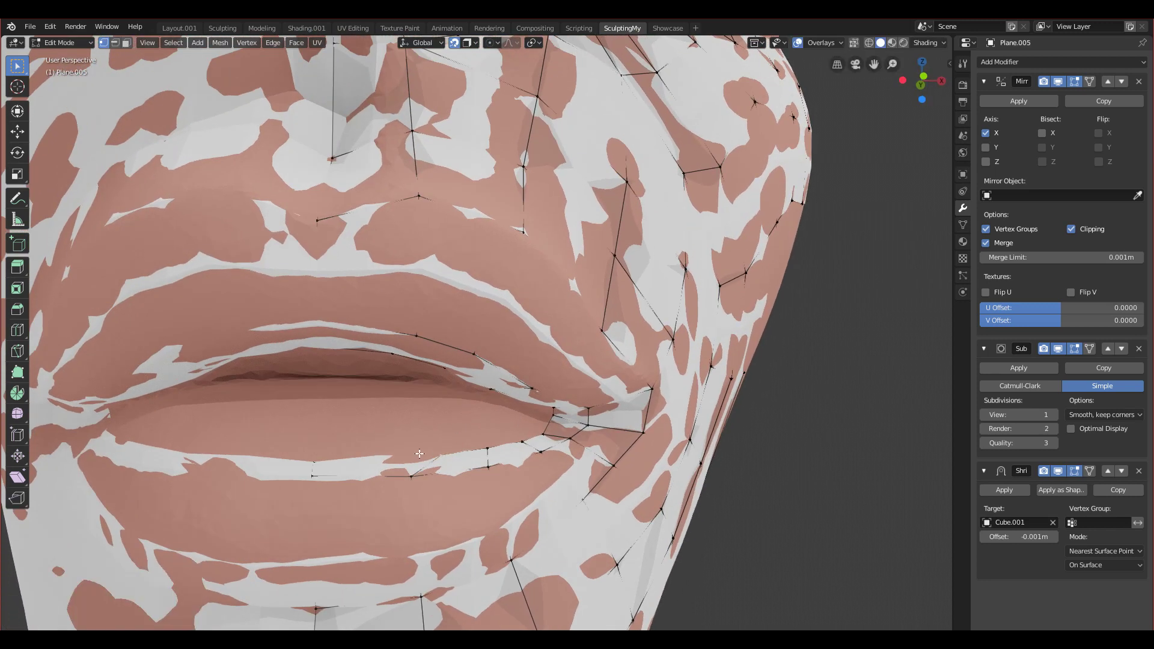
left_click(392, 435)
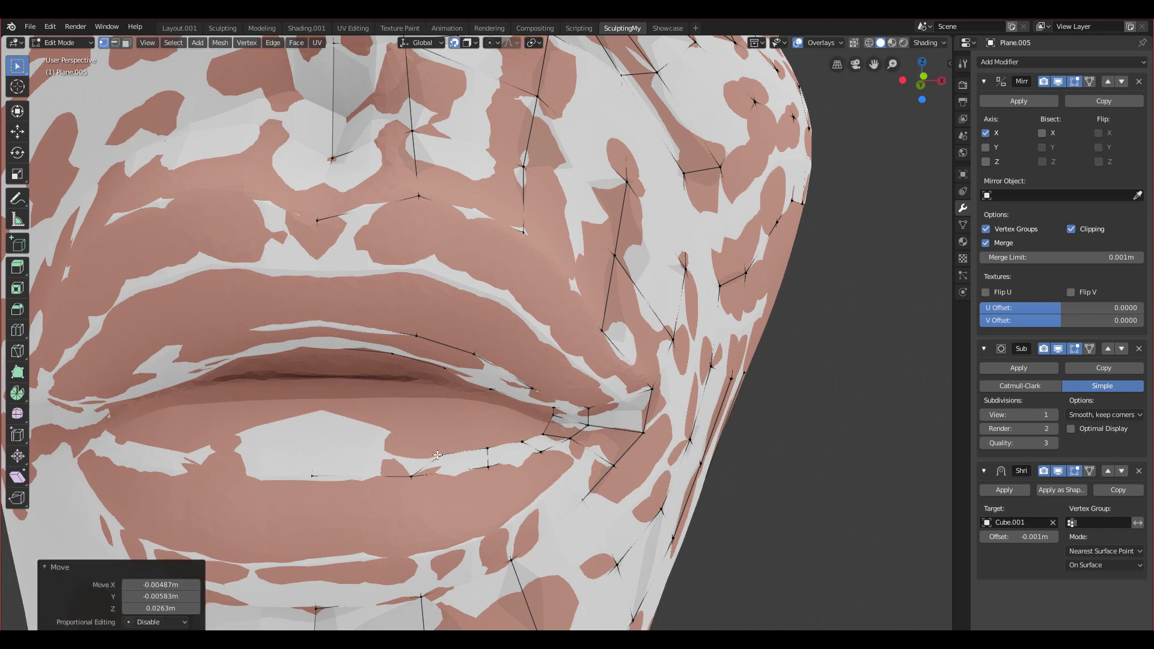
key("g")
left_click(393, 410)
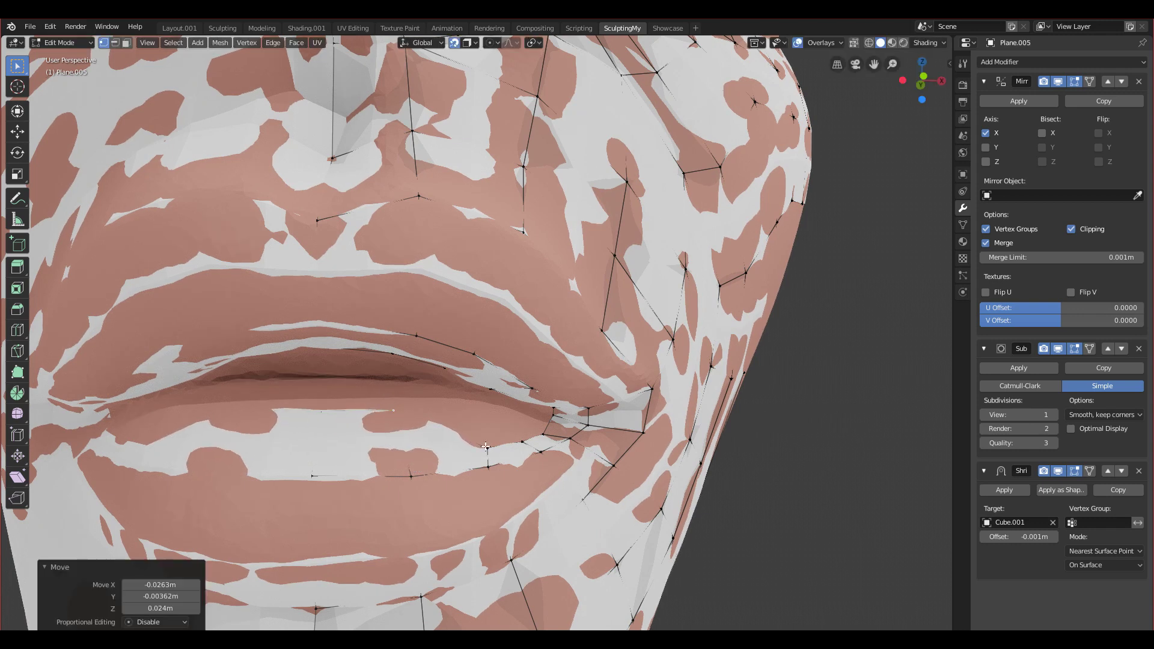
key("g")
left_click(515, 437)
key("g")
left_click(474, 414)
Space the inner lower-lip vertices closer to the midline and pull the next one near the mouth corner up onto the lip's inner edge
scroll(474, 415, "up", 4)
middle_click_drag(489, 452, 499, 452)
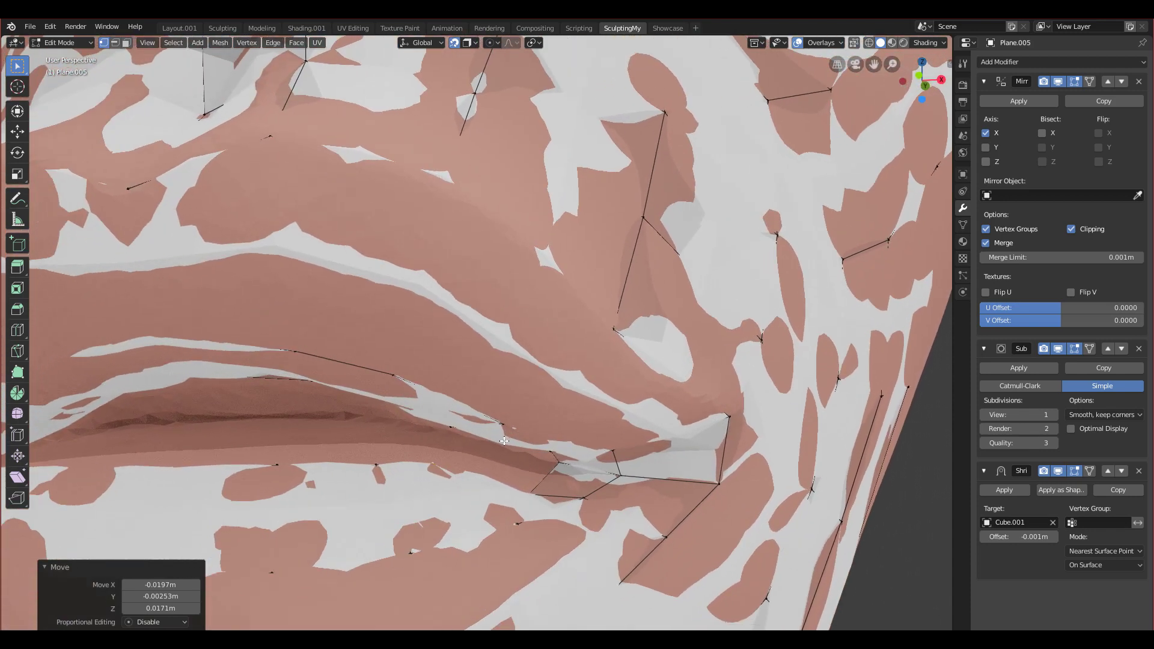
mouse_move(380, 469)
left_mouse_down()
mouse_move(313, 479)
mouse_move(362, 469)
left_mouse_up()
left_click_drag(430, 462, 412, 462)
middle_click_drag(511, 451, 527, 457)
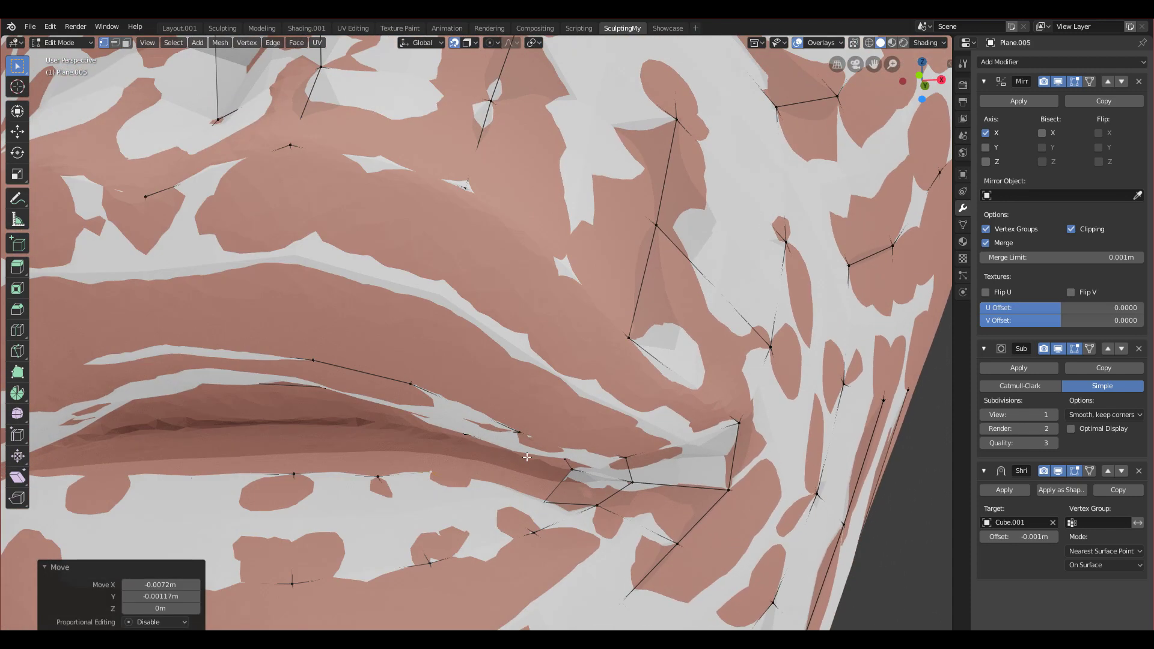
key("g")
left_click(541, 509)
middle_click_drag(541, 510, 482, 441)
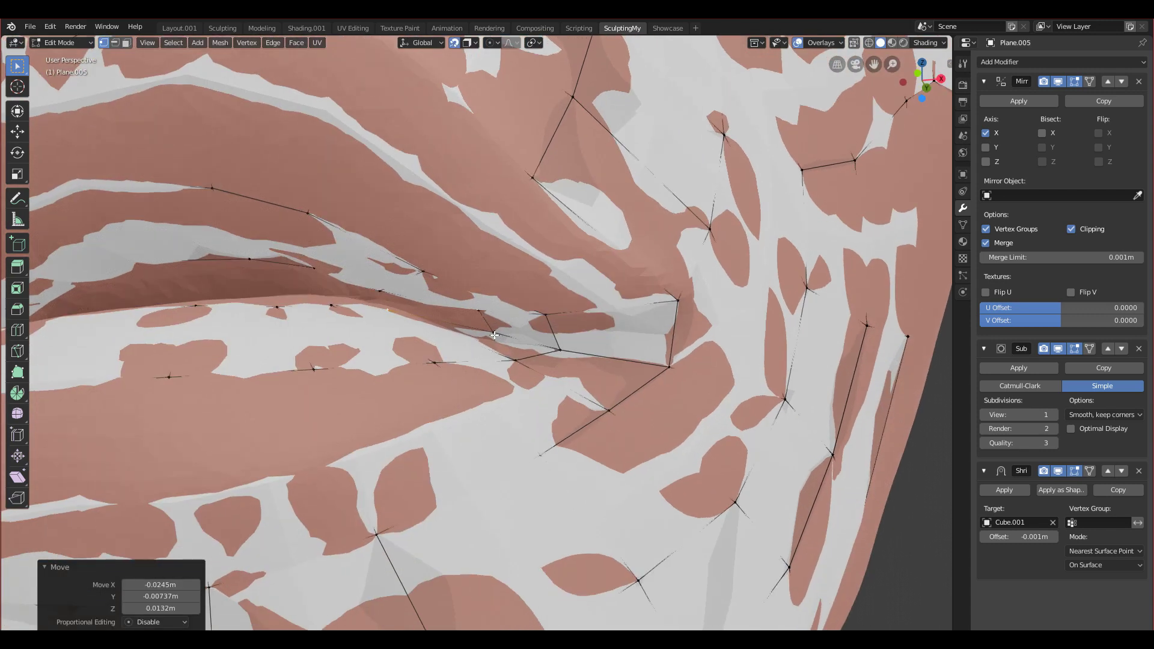
Move the innermost loop's mouth-corner vertices inward along the seam where the two lips meet
key("g")
left_click(476, 309)
key("g")
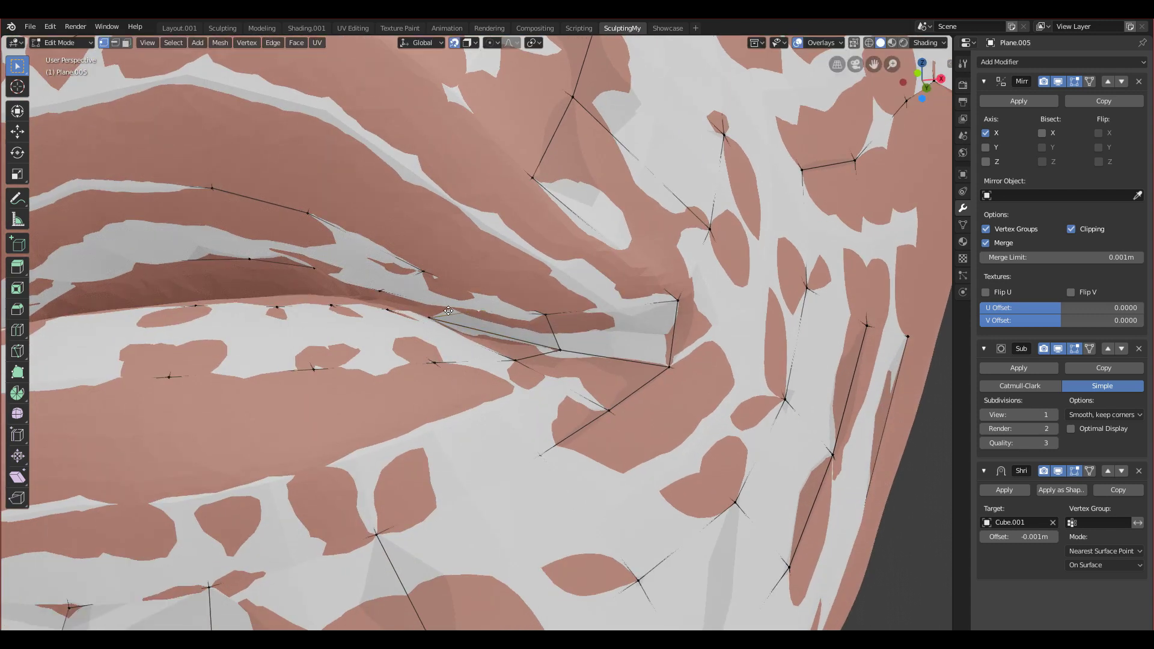
left_click(401, 307)
key("g")
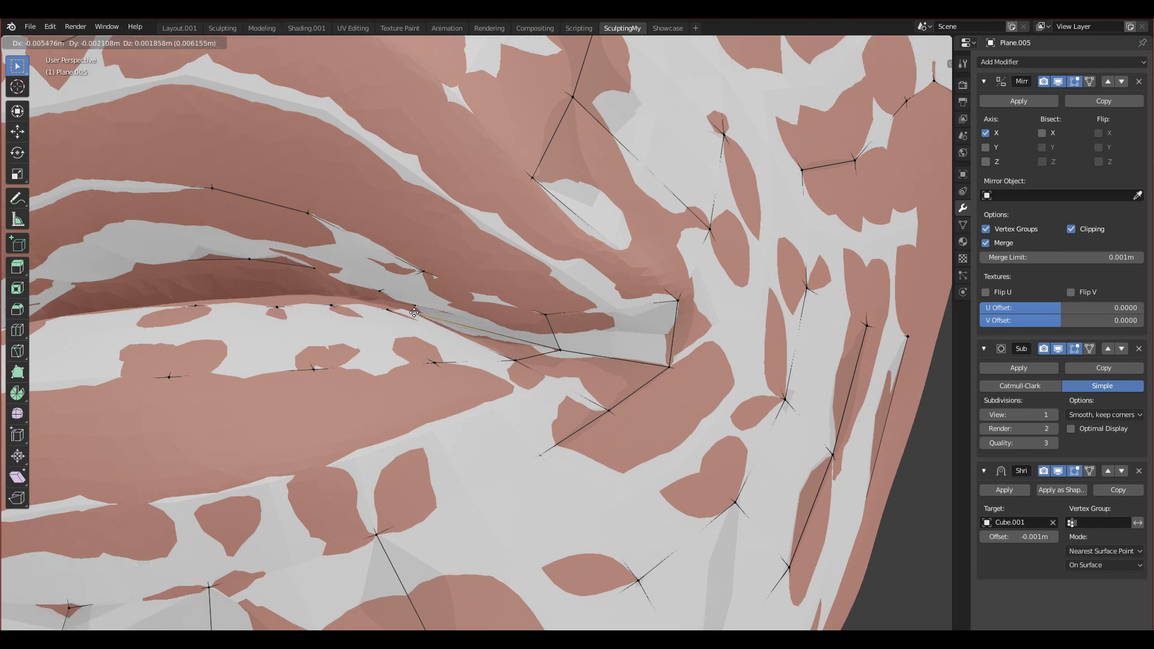
left_click(421, 315)
Adjust the lower-lip vertices beside the midline so the inner loops are evenly spaced across the lip
middle_click_drag(421, 316, 442, 406)
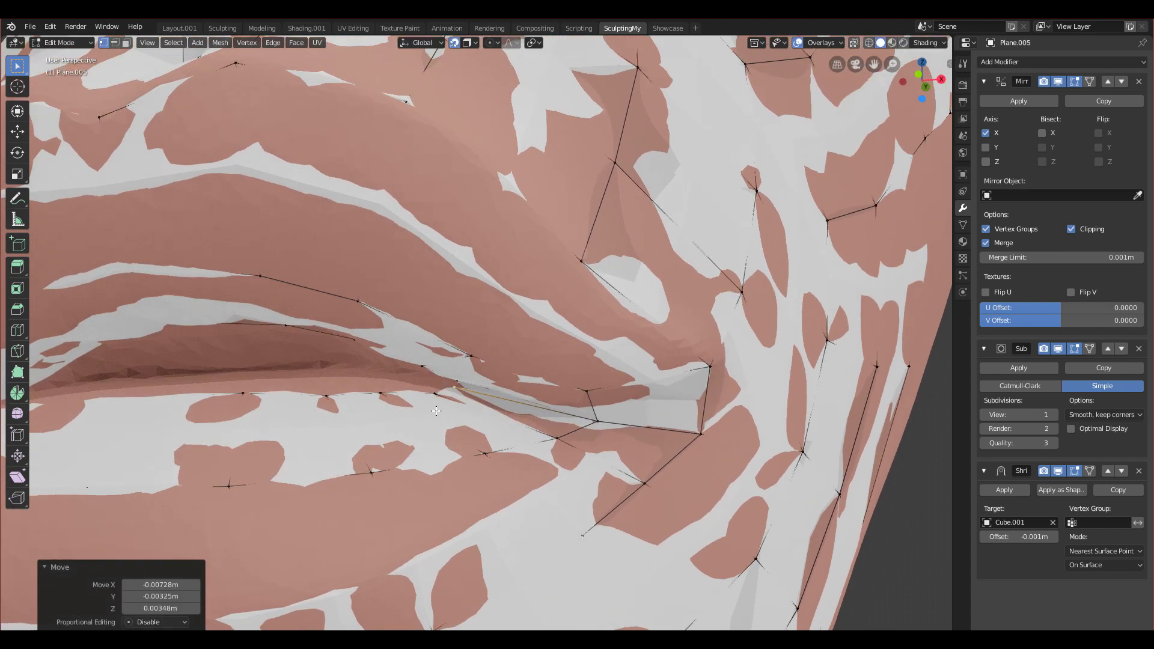
scroll(349, 403, "down", 2)
middle_click_drag(379, 383, 444, 444)
middle_click_drag(486, 507, 424, 400)
scroll(433, 429, "up", 2)
left_click(404, 527)
key("g")
left_click(386, 522)
left_click(387, 420)
key("g")
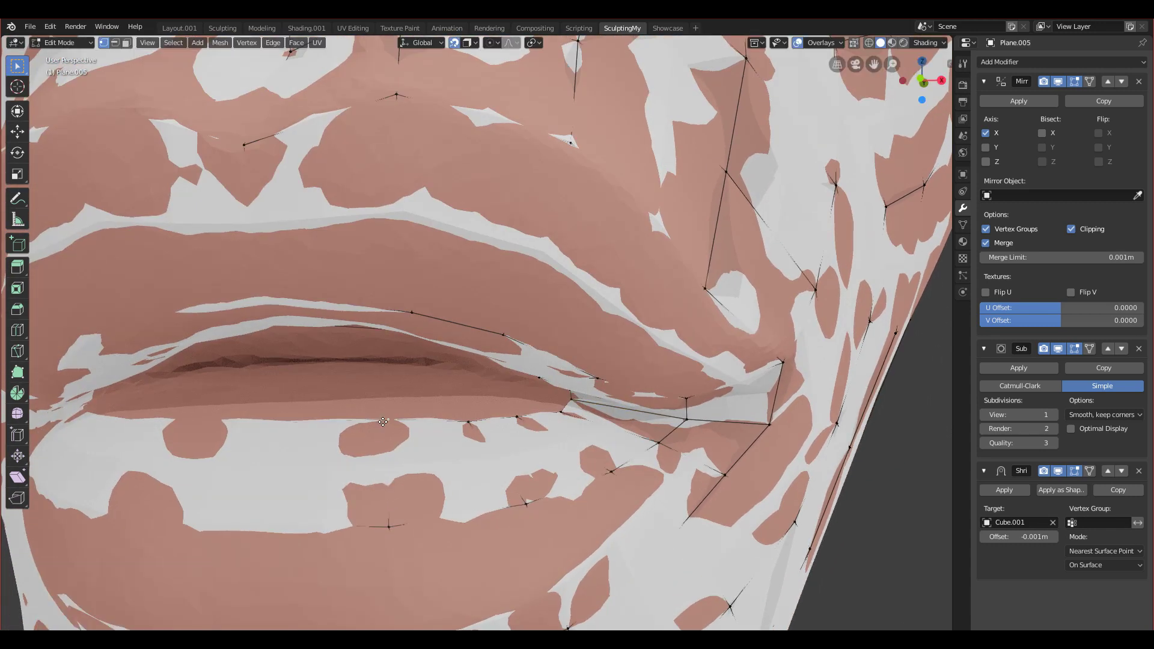
left_click(453, 432)
Select the innermost edge loop of the mouth and run Grid Fill on it
left_click(481, 419, "alt")
middle_click_drag(481, 419, 533, 387)
scroll(532, 386, "down", 3)
key("KP_1")
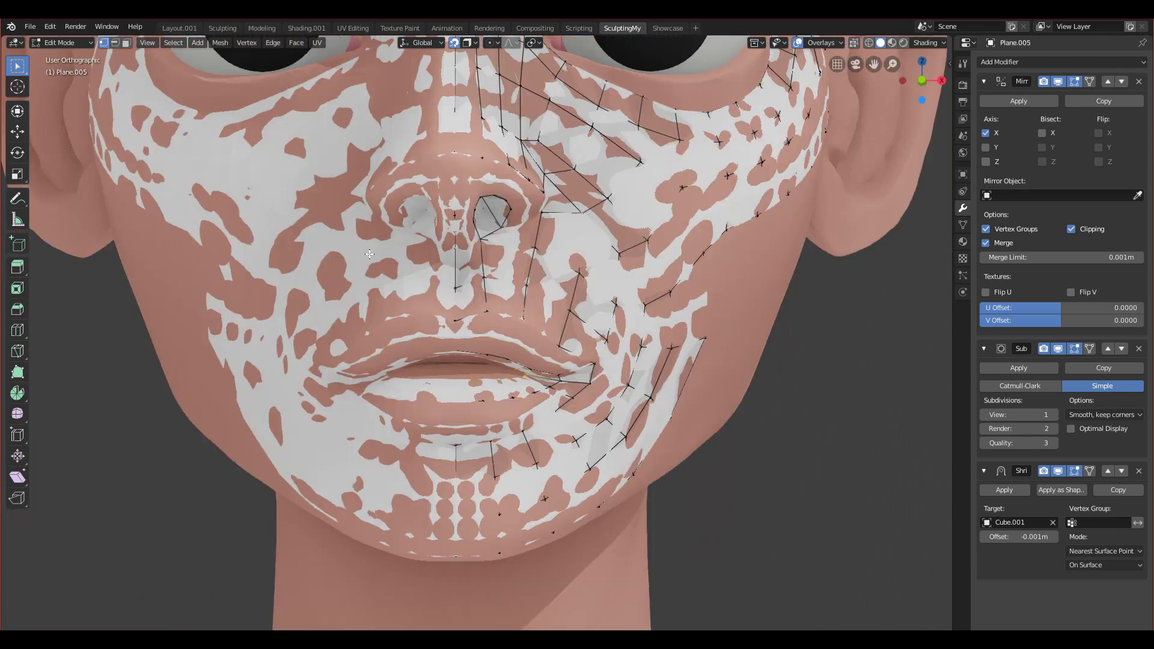
scroll(484, 451, "up", 5)
middle_click_drag(484, 451, 444, 366, "shift")
scroll(478, 431, "up", 3)
middle_click_drag(478, 431, 487, 414)
scroll(487, 414, "down", 3)
mouse_move(451, 364)
middle_mouse_down()
mouse_move(455, 379)
mouse_move(445, 366)
mouse_move(458, 356)
middle_mouse_up()
scroll(454, 377, "up", 1)
middle_click_drag(390, 322, 417, 330, "shift")
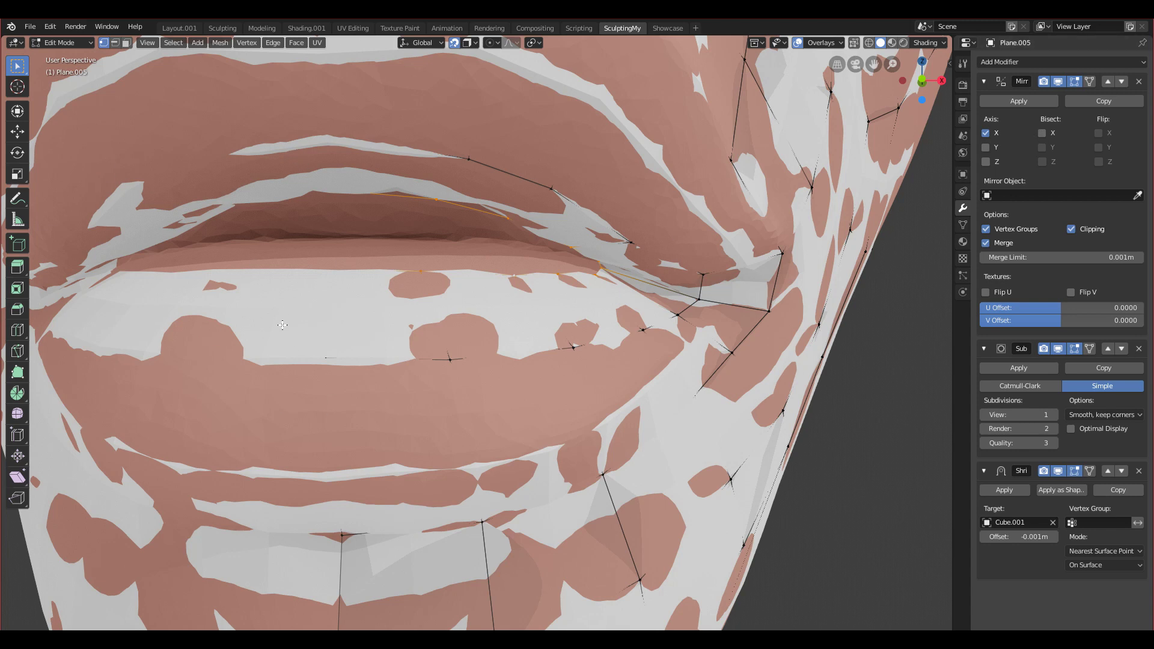
scroll(336, 322, "down", 1)
scroll(336, 323, "up", 1)
key("KP_1")
middle_click_drag(438, 369, 430, 355, "shift")
key("F3")
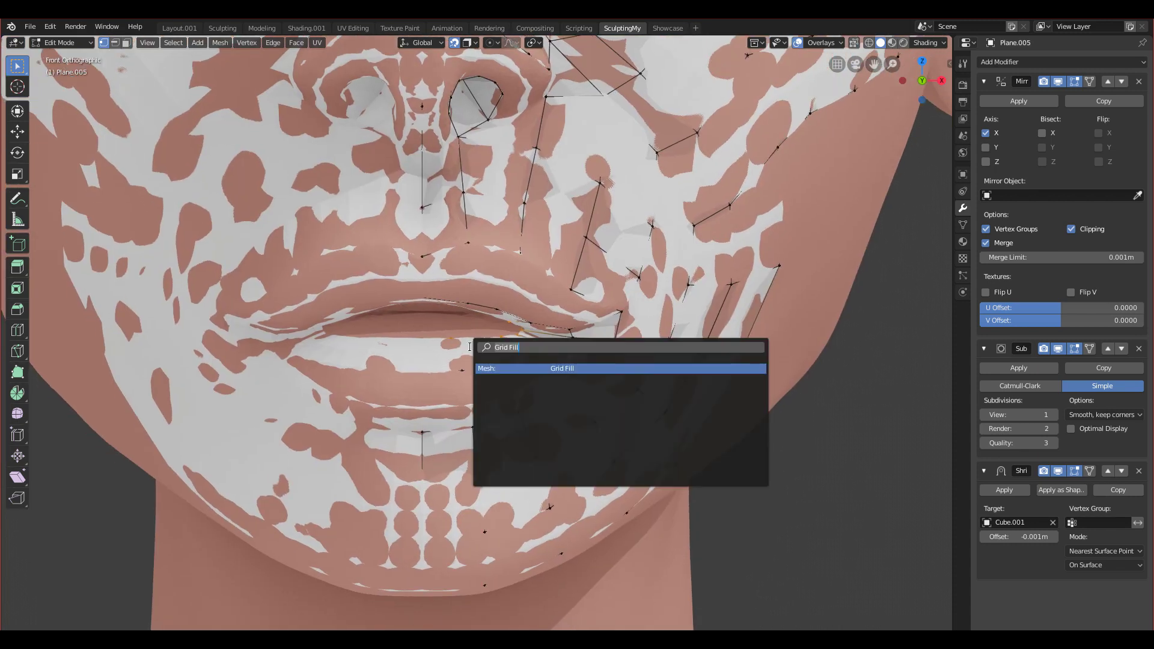
key("Return")
Enable the Mirror modifier's On Cage display so the mirrored half is editable around the mouth
scroll(479, 332, "up", 3)
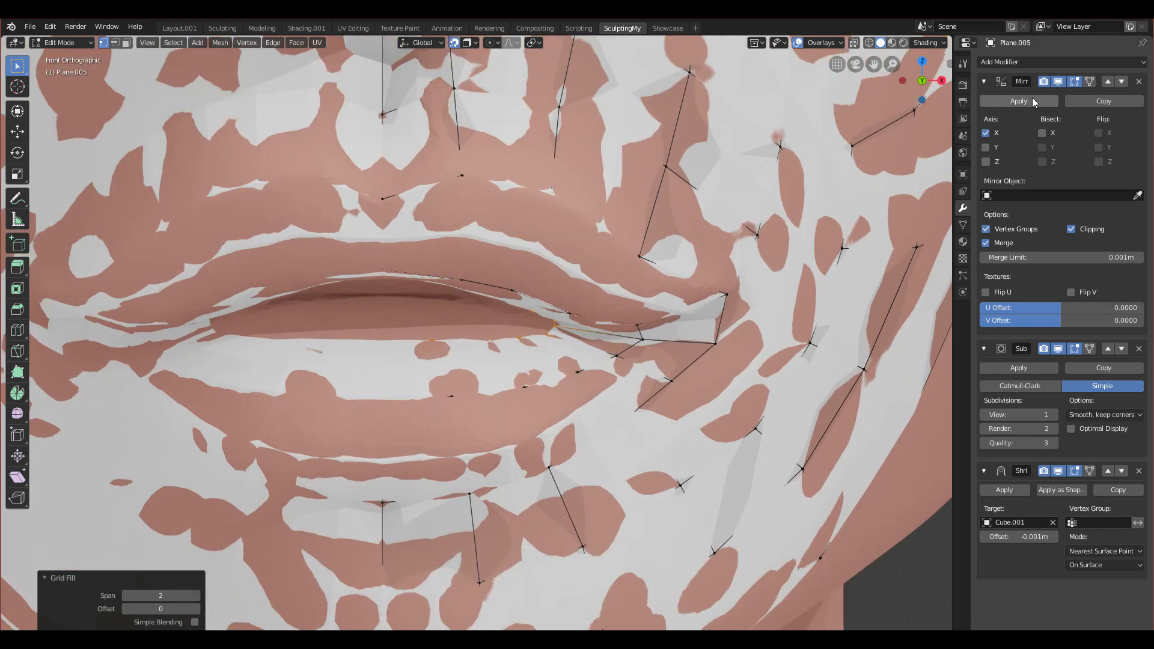
left_click(1077, 81)
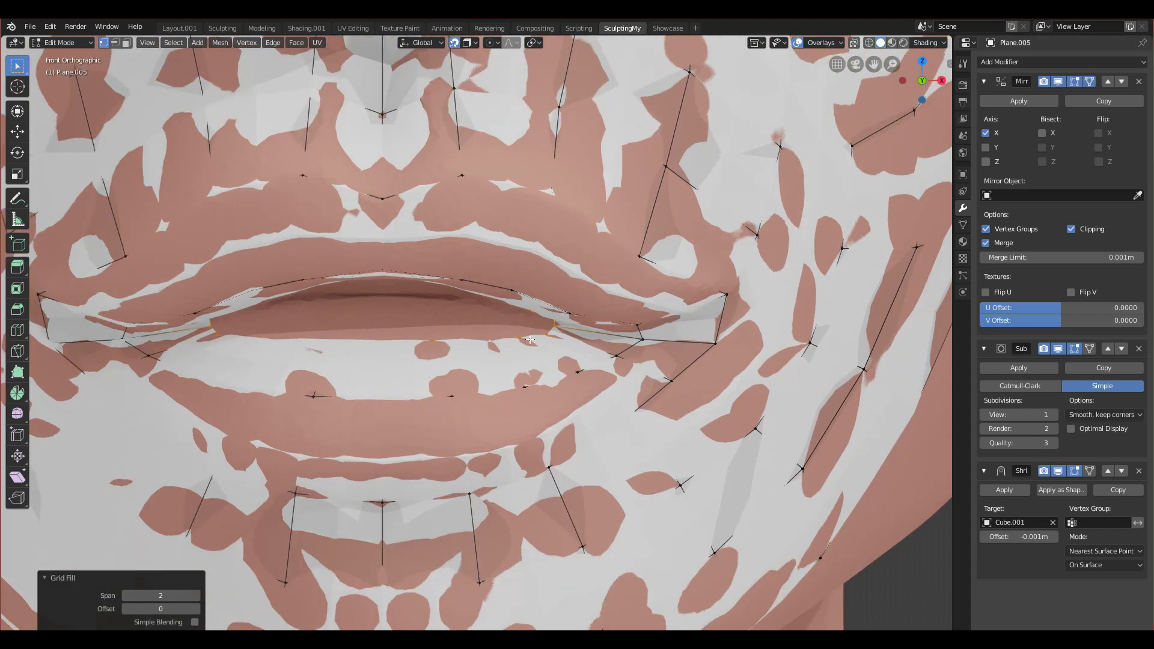
Undo the Grid Fill inside the mouth so only the opening's inner edge loop is selected
middle_click_drag(539, 401, 539, 355)
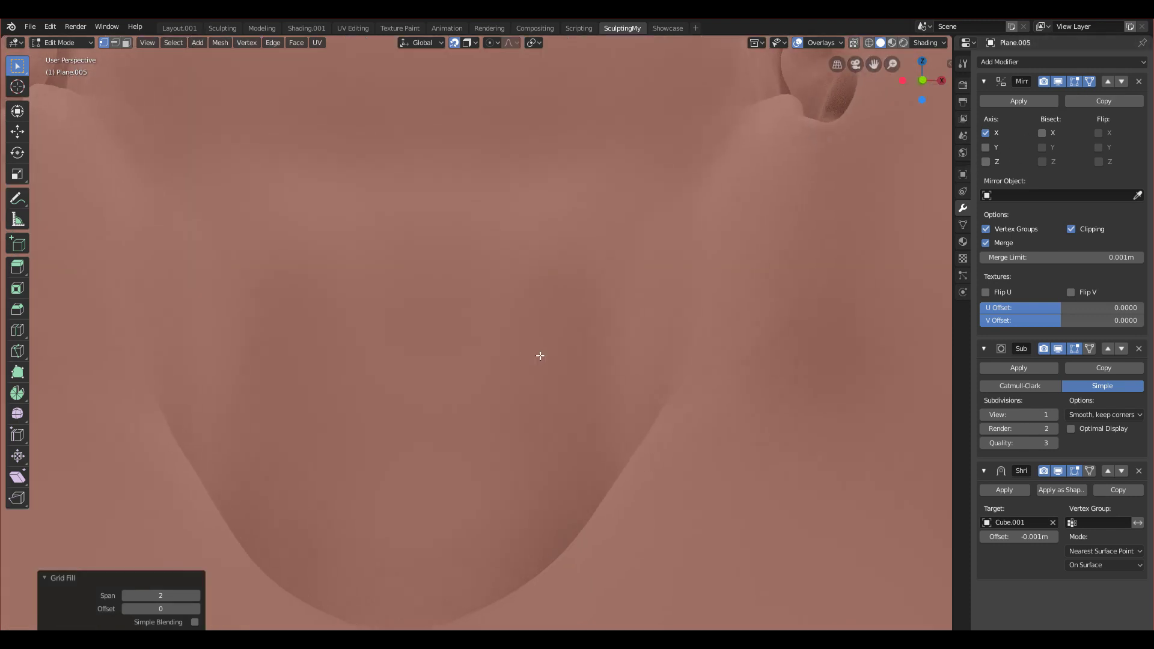
scroll(752, 397, "down", 5)
left_click(254, 288)
key("ctrl+z")
middle_click_drag(356, 295, 381, 289)
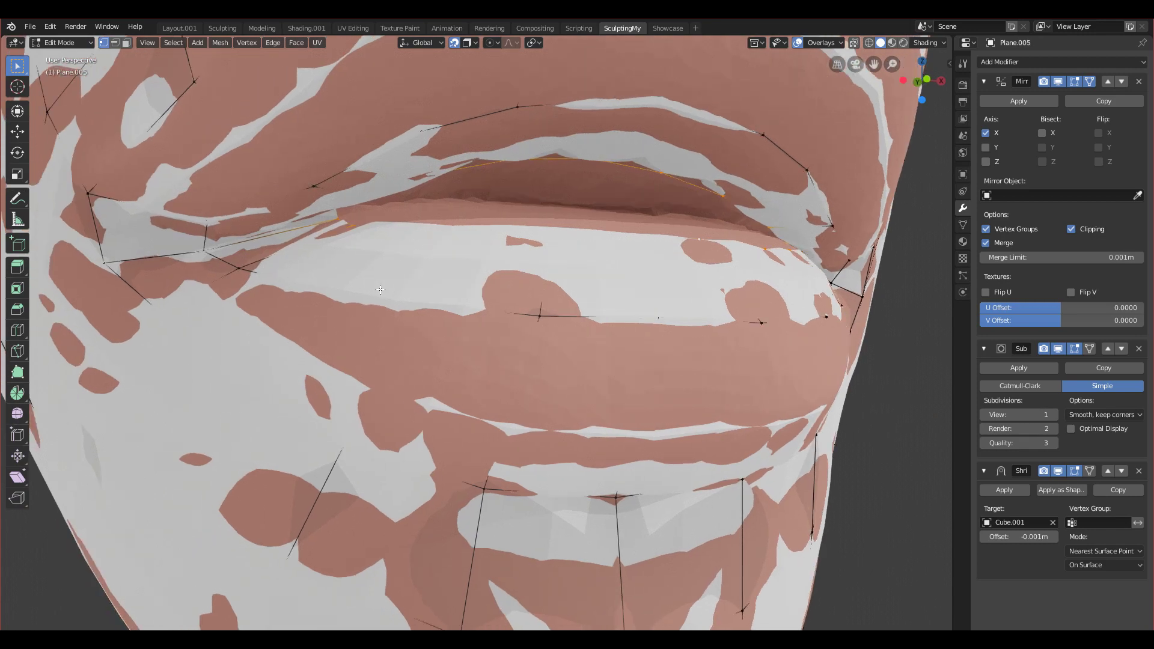
key("KP_1")
scroll(420, 313, "down", 2)
scroll(461, 332, "up", 4)
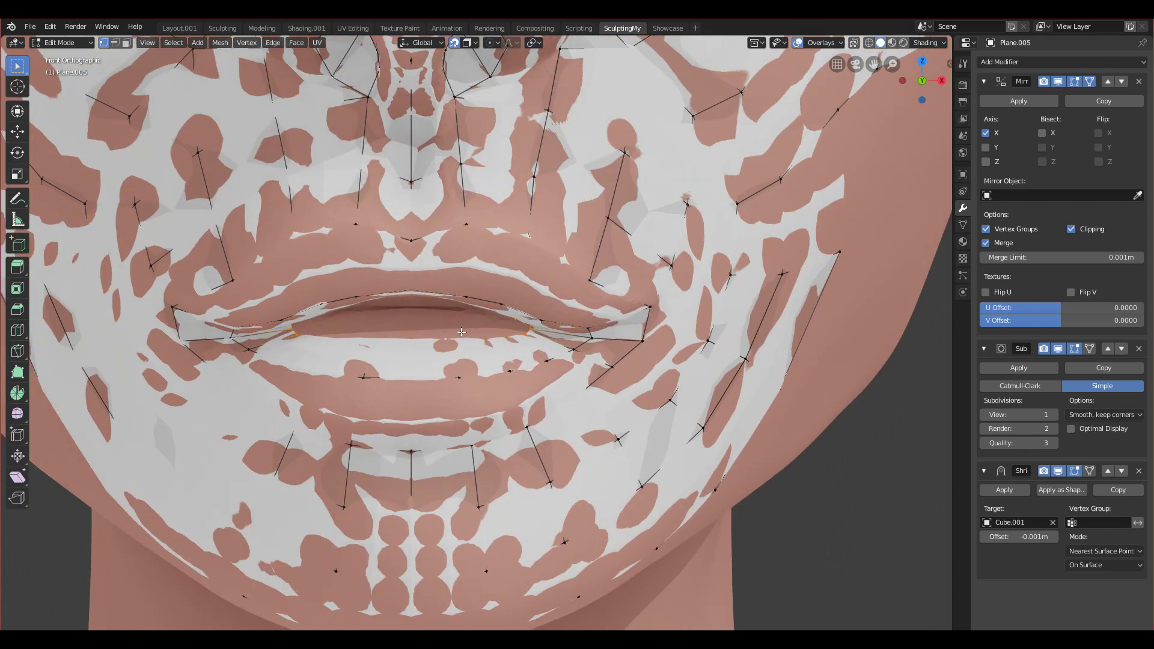
Leave Edit Mode and apply the face mask's Mirror modifier
key("Tab")
scroll(468, 315, "down", 6)
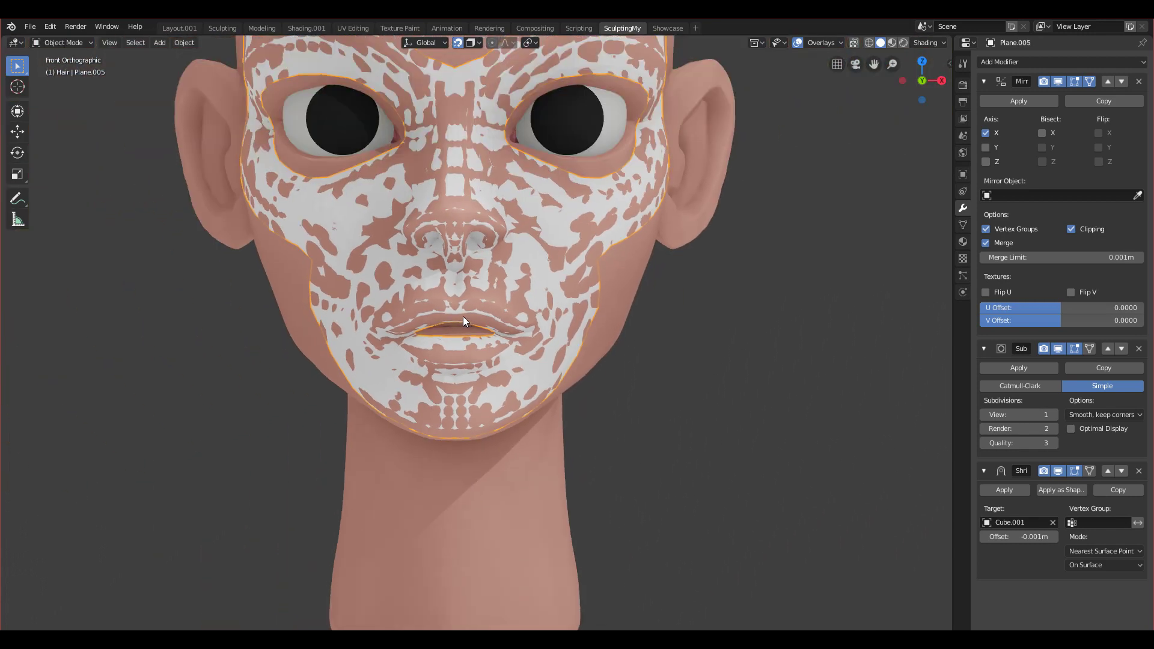
middle_click_drag(462, 316, 449, 363, "shift")
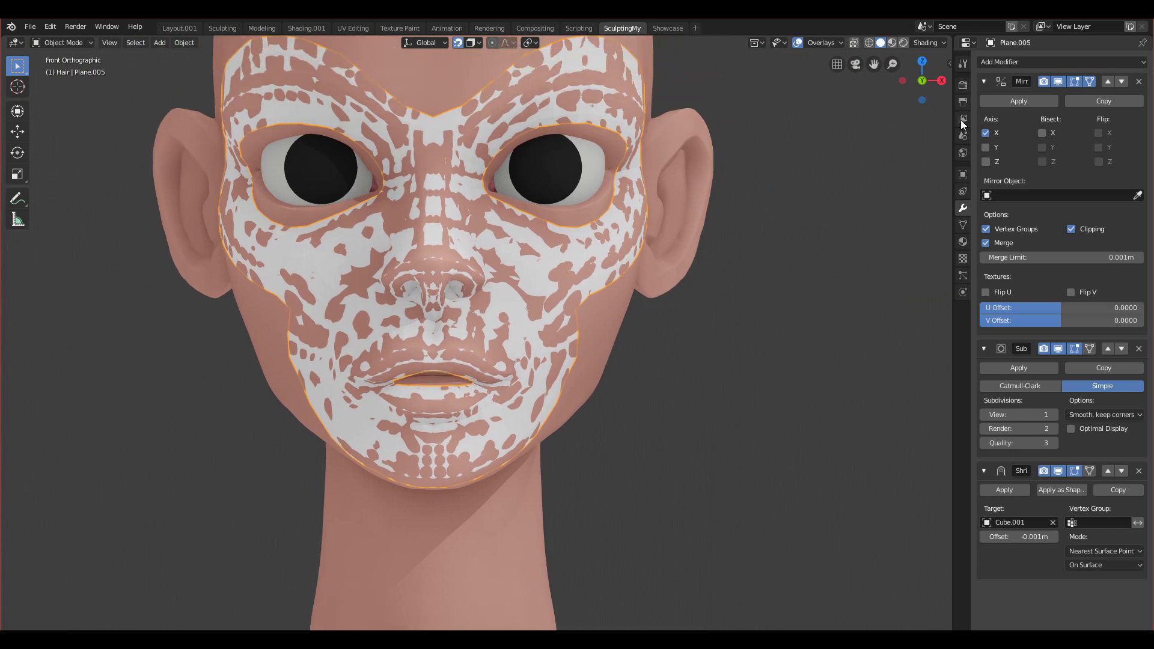
left_click(1012, 102)
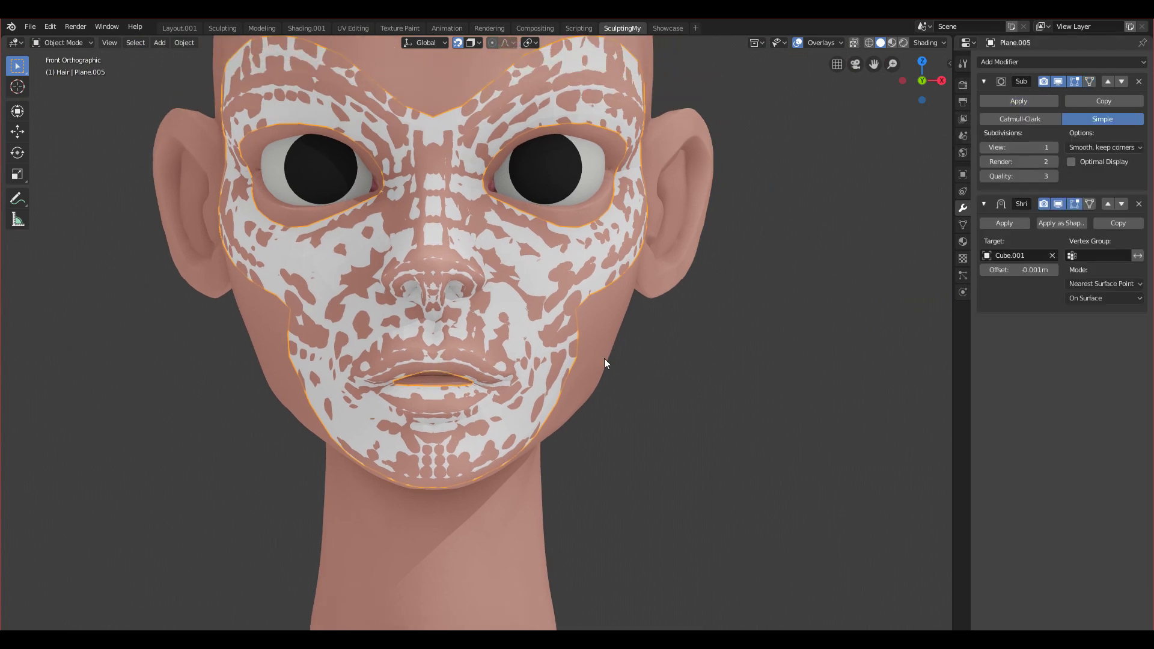
Return to Edit Mode and run Grid Fill on the complete selected edge loop around the mouth opening
scroll(604, 359, "up", 5)
middle_click_drag(422, 478, 461, 324, "shift")
key("Tab")
scroll(501, 341, "up", 3)
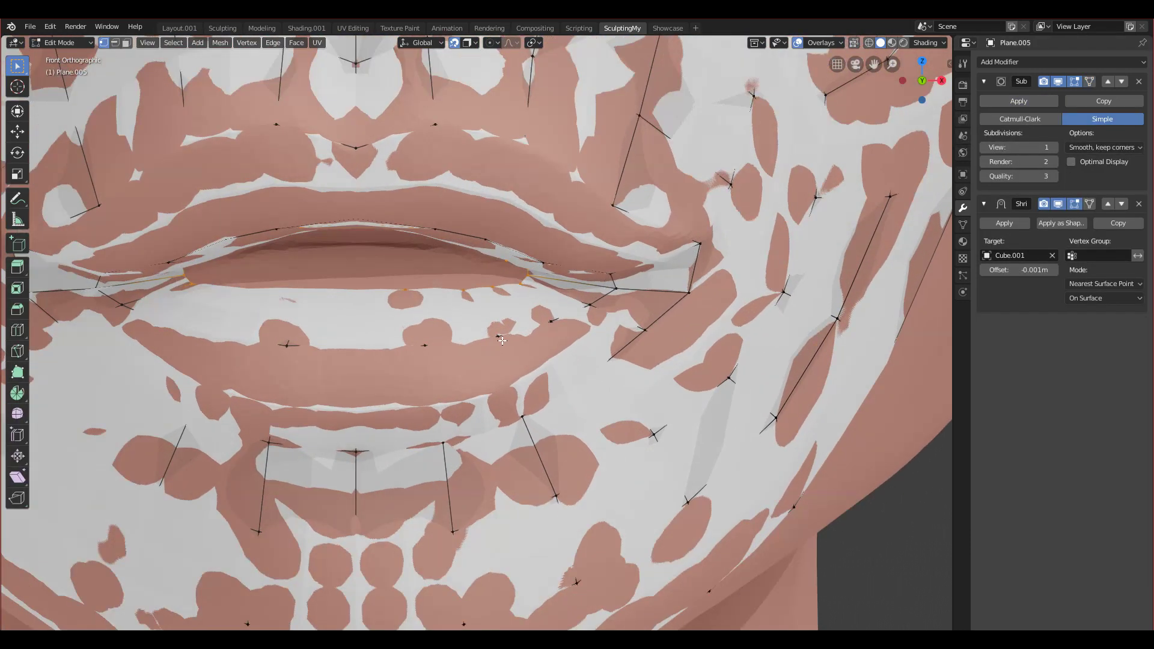
scroll(503, 340, "up", 1)
middle_click_drag(417, 290, 444, 331)
middle_click_drag(404, 235, 419, 245)
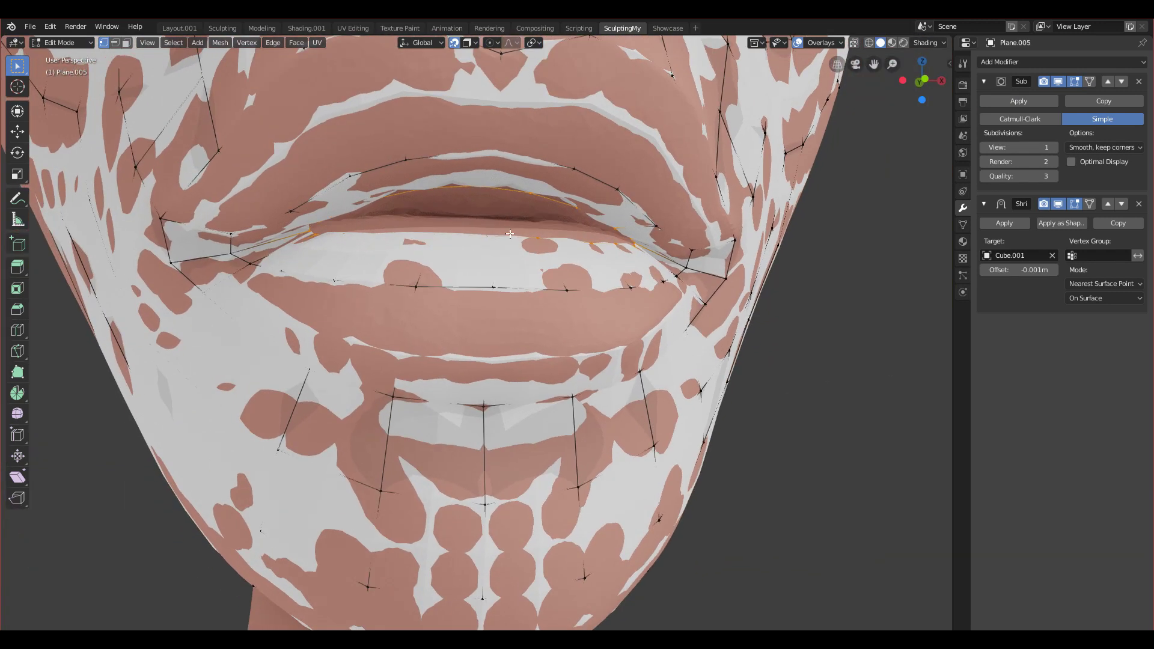
middle_click_drag(510, 232, 495, 247)
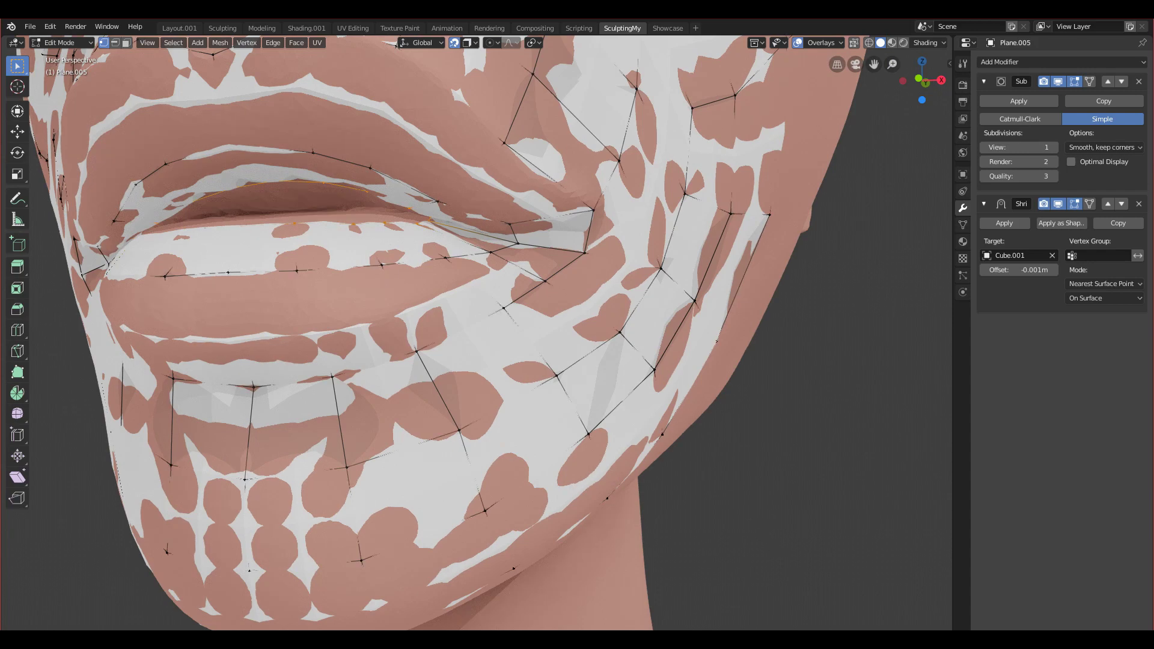
middle_click_drag(237, 151, 282, 158)
key("KP_1")
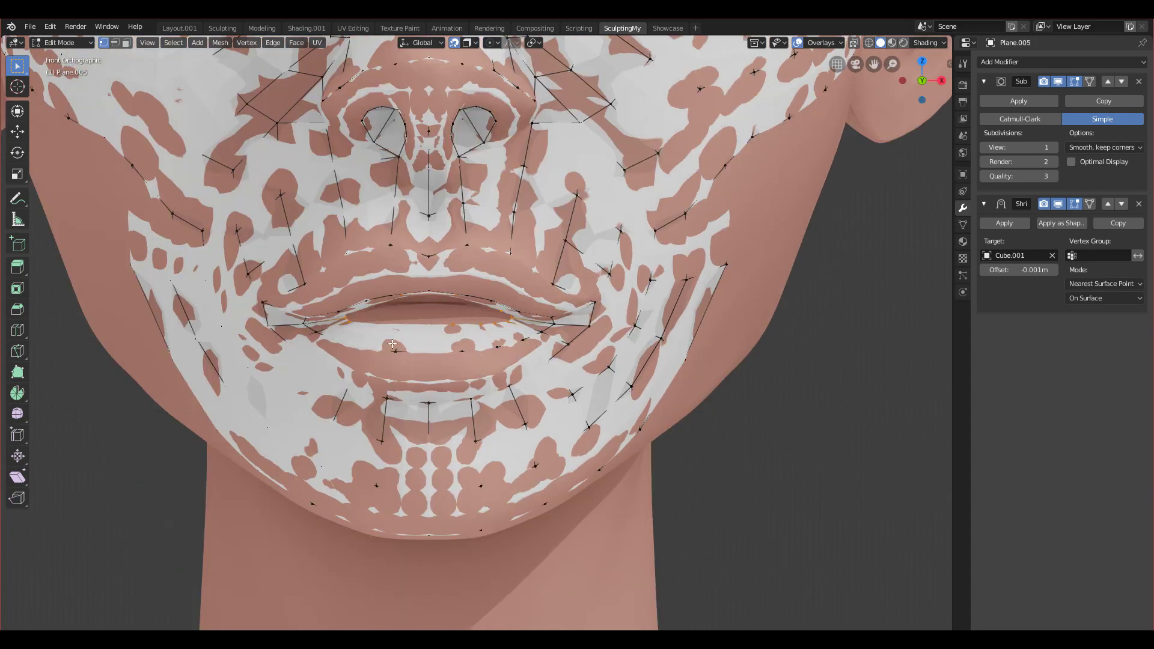
scroll(390, 334, "up", 4)
middle_click_drag(390, 334, 415, 337)
scroll(414, 338, "up", 2)
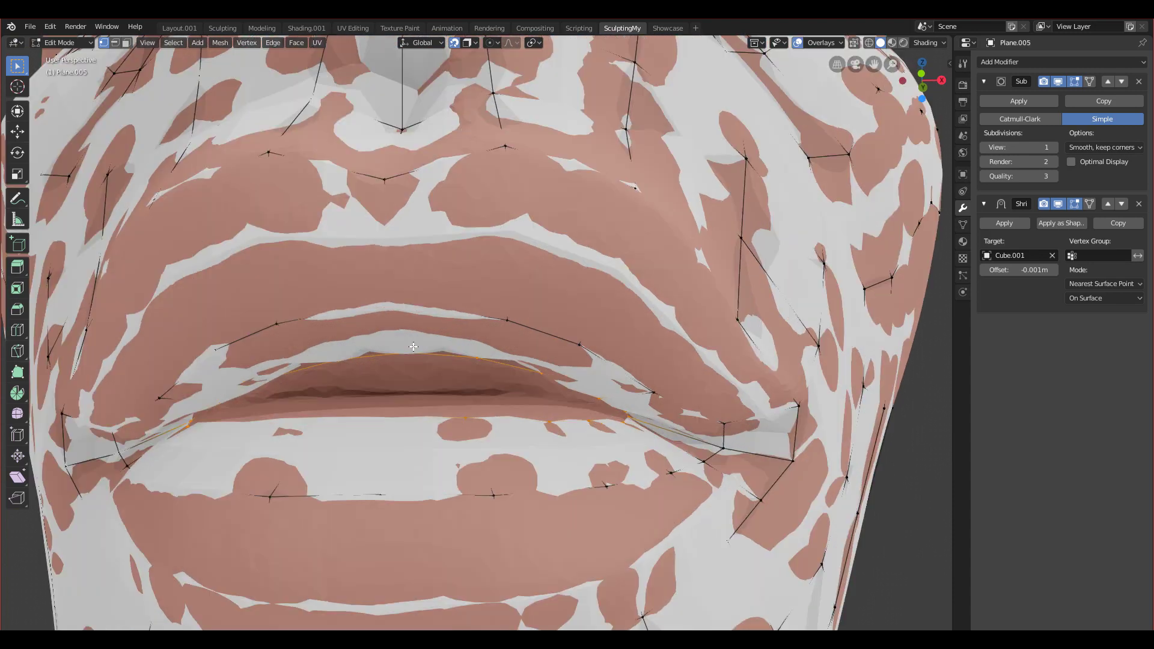
key("F3")
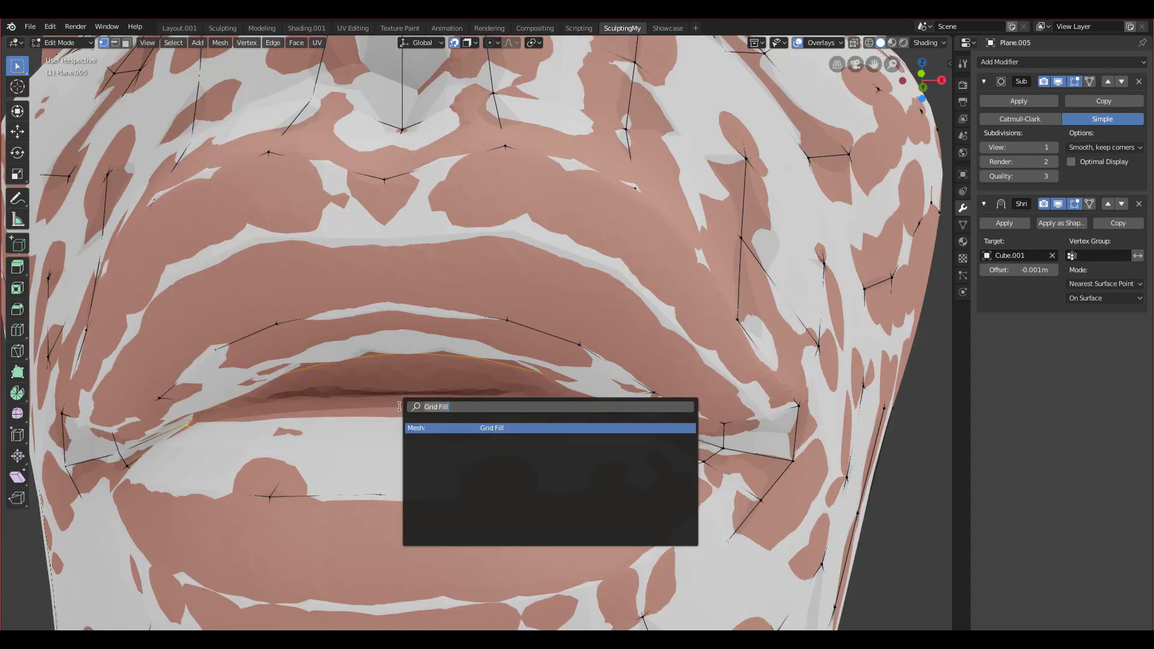
left_click(439, 428)
Show the mesh in wireframe shading and set the mouth patch's Grid Fill Offset to 3
mouse_move(431, 415)
middle_mouse_down()
mouse_move(445, 404)
mouse_move(416, 347)
mouse_move(417, 366)
middle_mouse_up()
key("z")
left_click(348, 365)
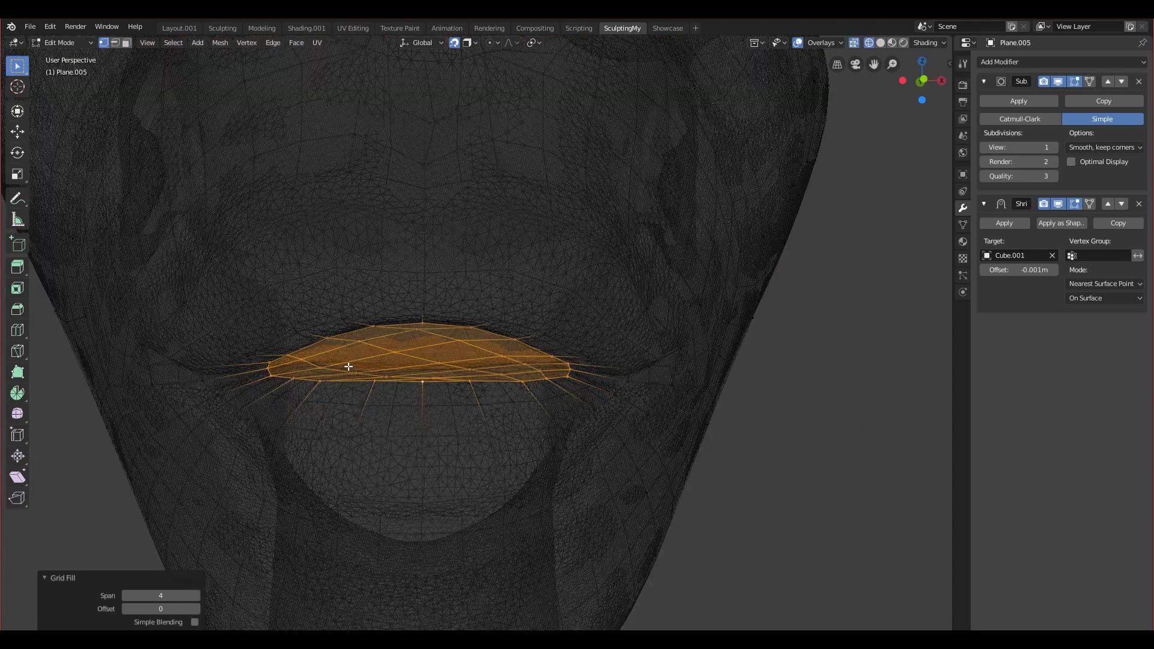
key("KP_1")
scroll(385, 424, "up", 4)
middle_click_drag(387, 425, 443, 381, "shift")
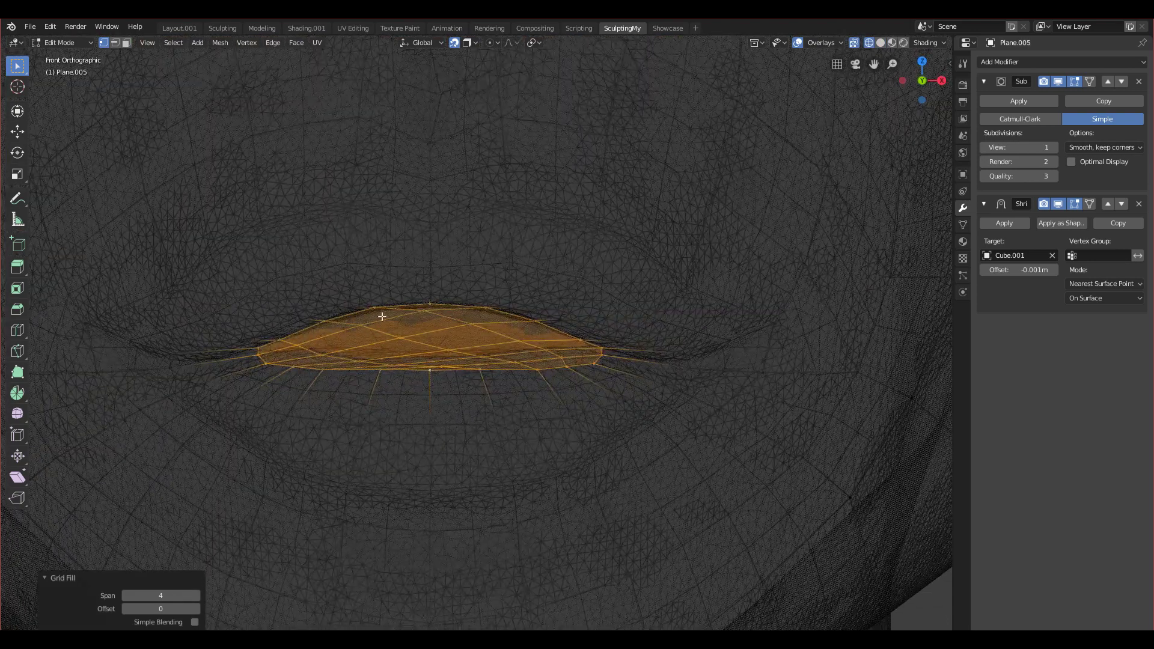
scroll(371, 425, "up", 1)
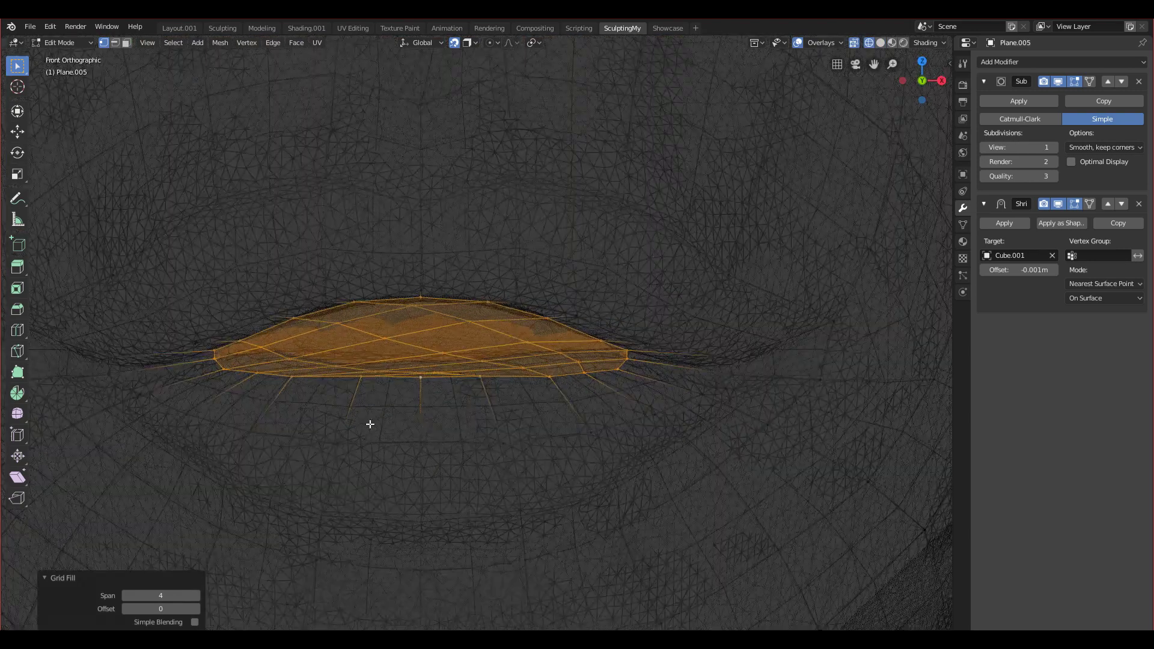
left_click(196, 608)
left_click(196, 608)
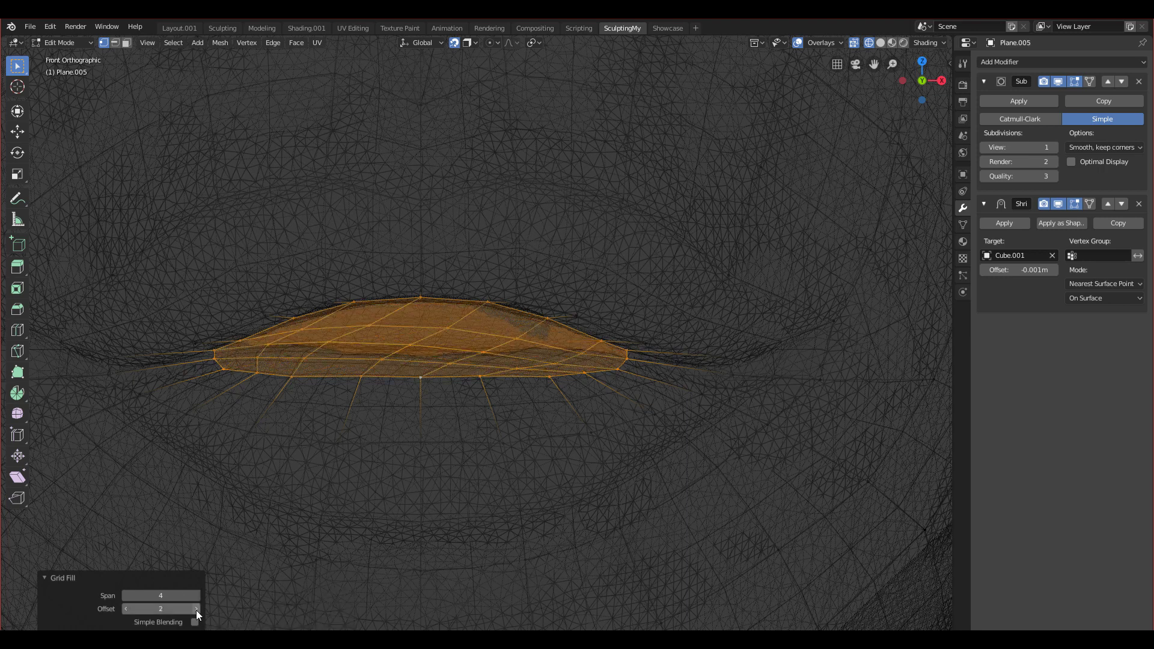
left_click(196, 609)
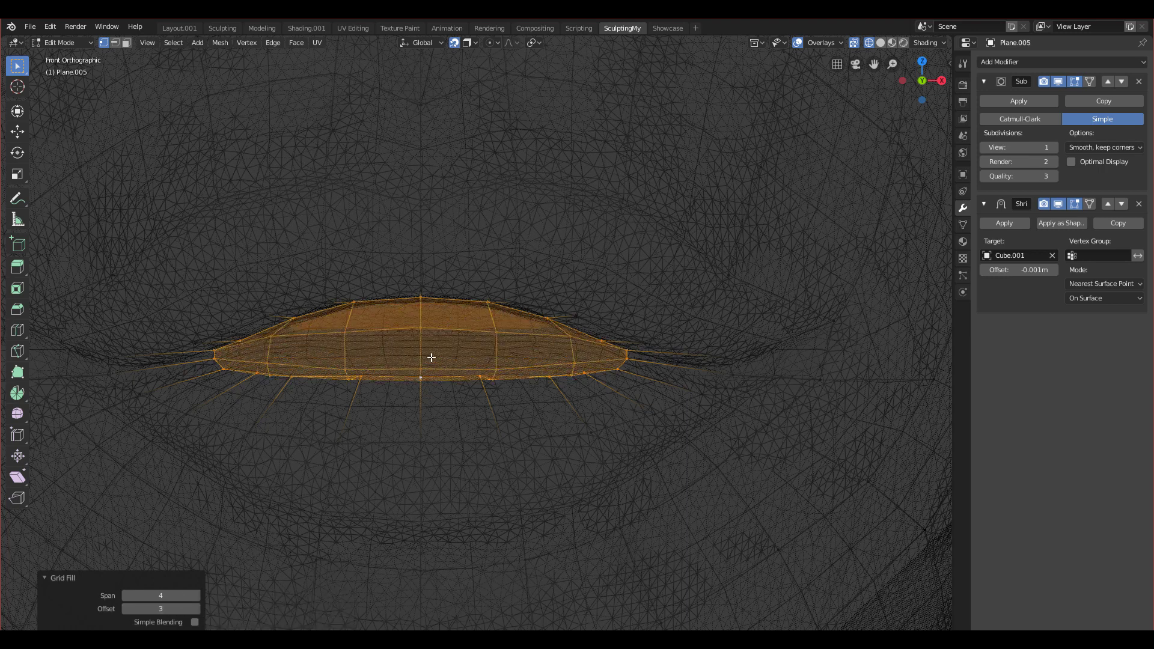
Try higher Span values on the mouth's Grid Fill and reduce the Span to 5
middle_click_drag(432, 358, 430, 356)
scroll(430, 355, "down", 2)
key("grave")
left_click(286, 278)
scroll(407, 343, "up", 2)
left_click(195, 596)
left_click(195, 595)
left_click(195, 595)
left_click(126, 595)
left_click(125, 596)
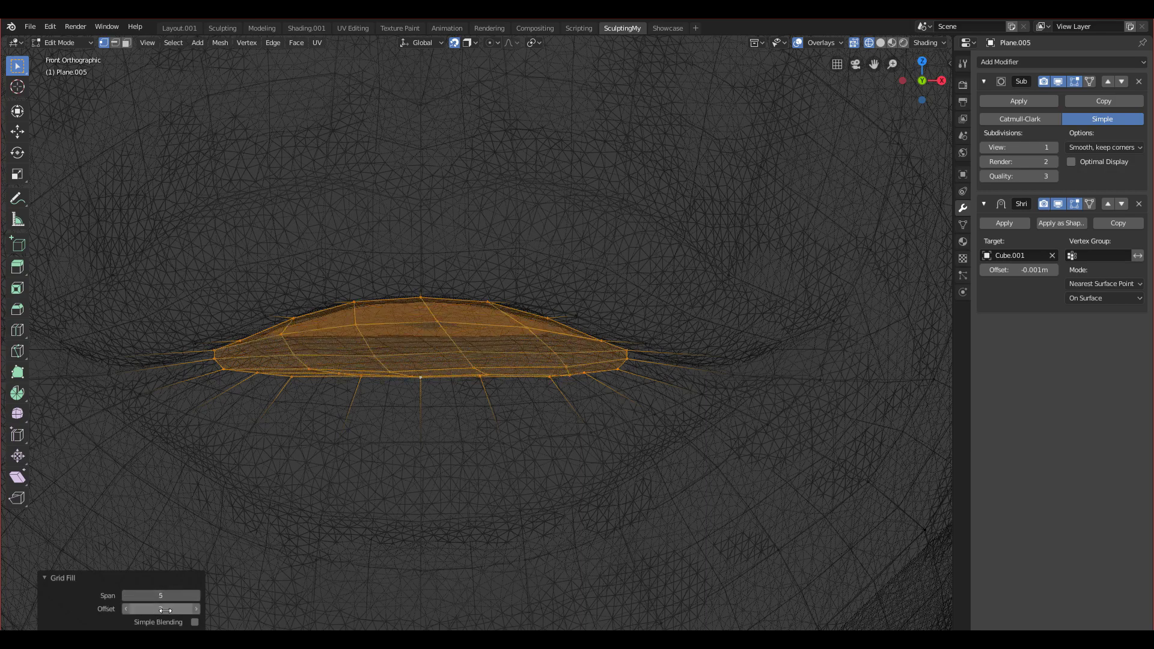
Try a range of Grid Fill Offset values with the Span of 5, and go back to Span 4 and Offset 3
left_click(197, 612)
left_click(197, 612)
left_click(197, 612)
left_click(196, 612)
left_click(197, 612)
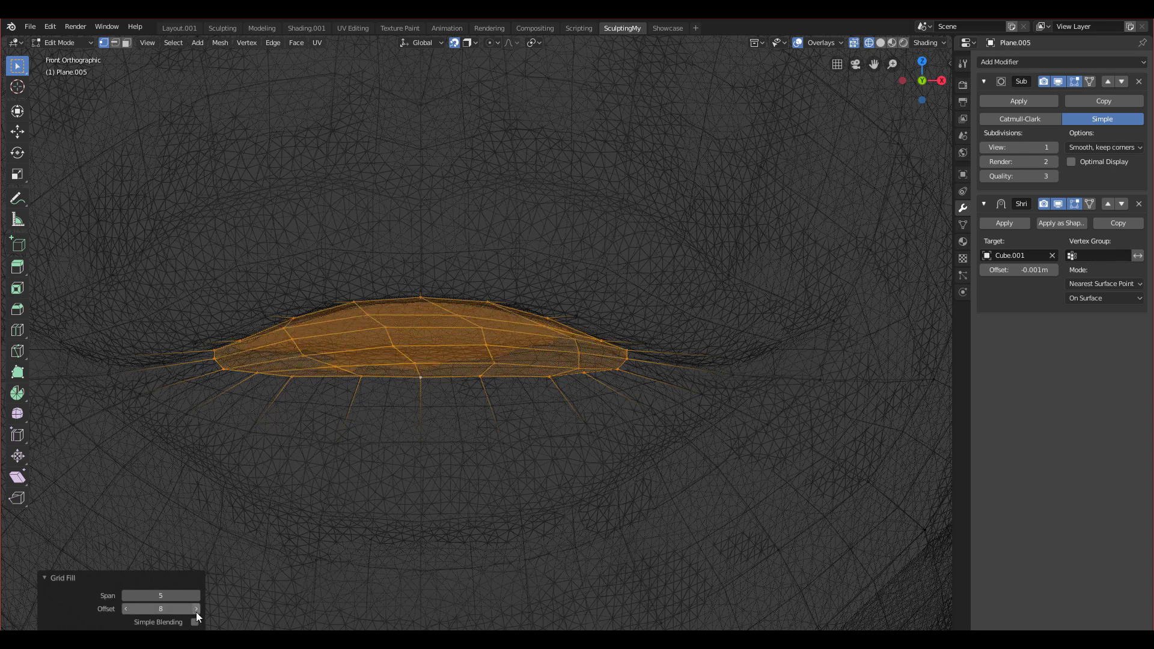
left_click(196, 612)
left_click(196, 612)
left_click(196, 611)
left_click(196, 611)
left_click(196, 611)
left_click(126, 608)
left_click(126, 608)
left_click(126, 608)
left_click(126, 609)
left_click(125, 608)
left_click(125, 608)
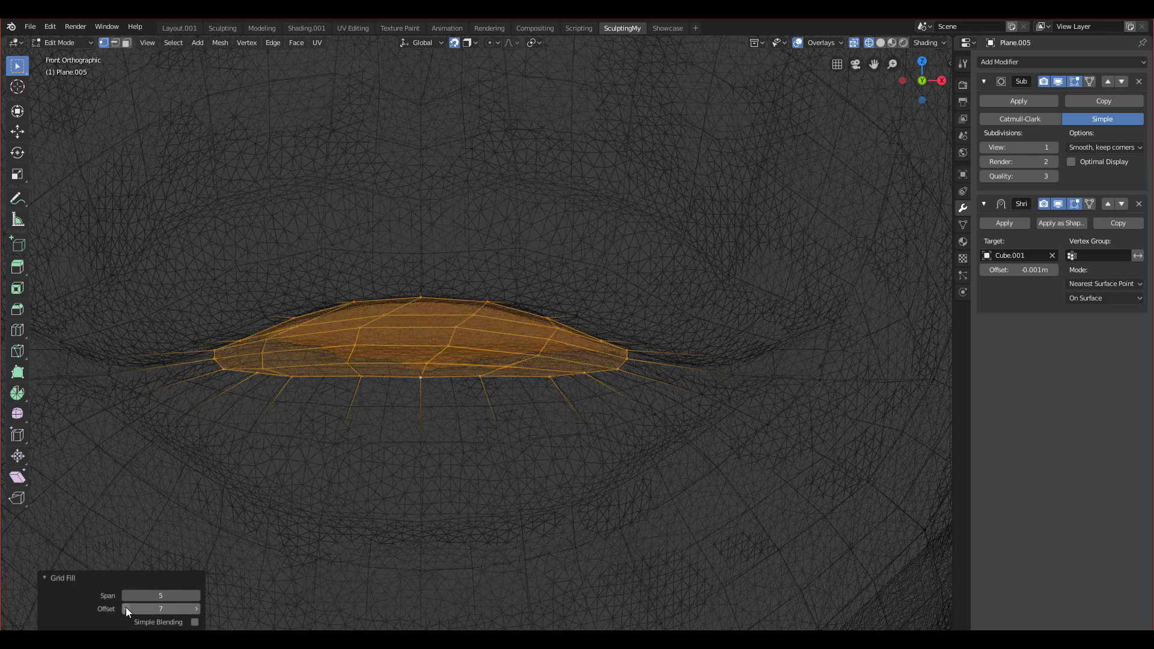
left_click(126, 609)
left_click(126, 608)
left_click(126, 608)
left_click(125, 608)
left_click(125, 608)
left_click(124, 596)
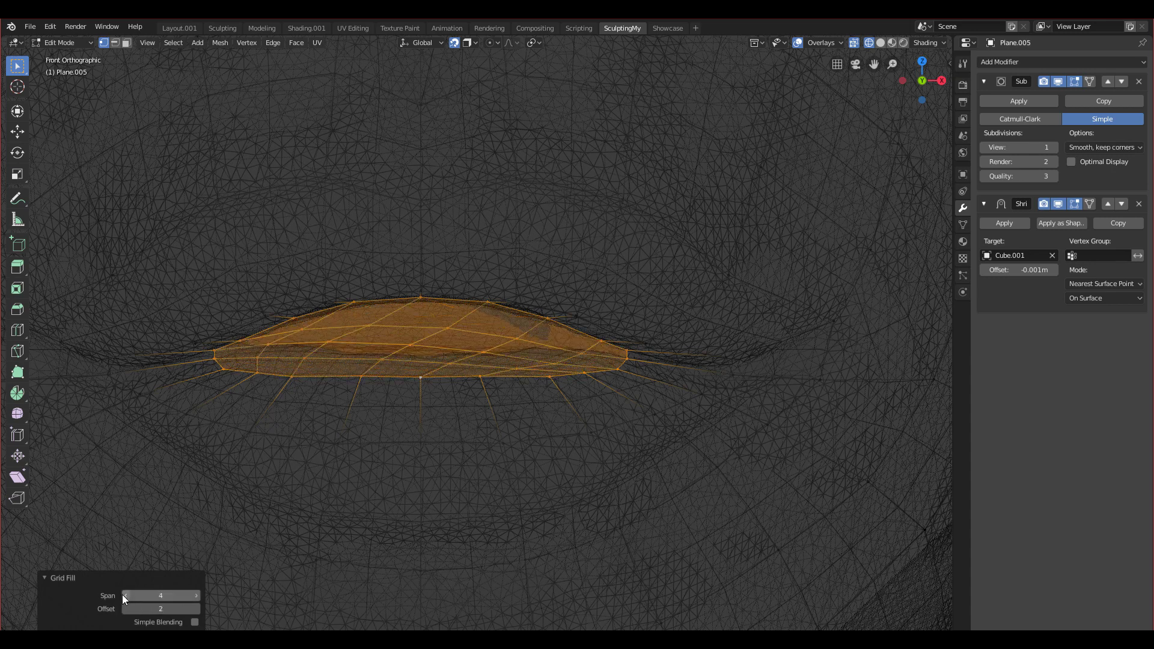
left_click(196, 609)
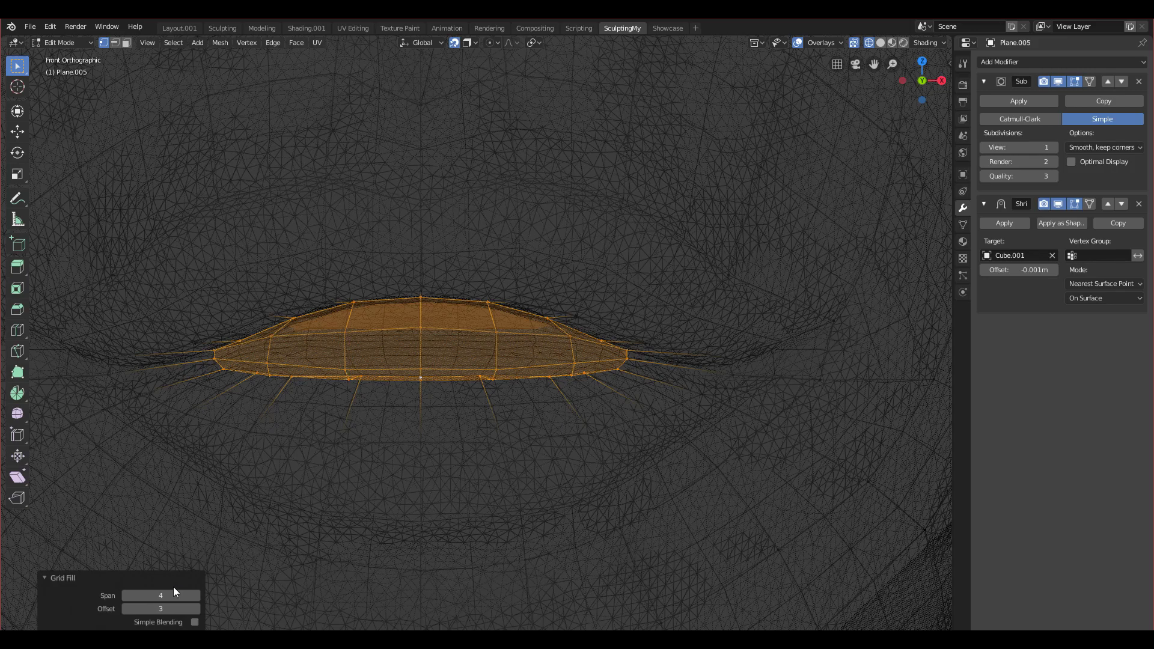
Examine the filled mouth patch in wireframe from the front and from the right side
middle_click_drag(252, 354, 263, 338)
scroll(258, 337, "down", 3)
key("grave")
left_click(62, 232)
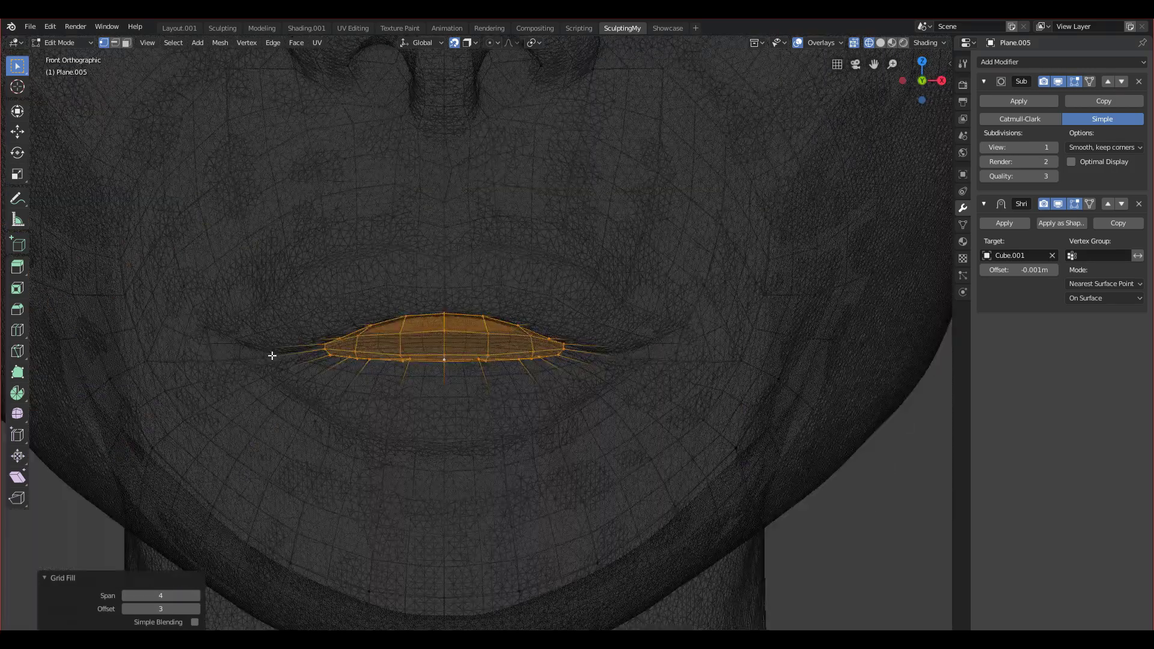
scroll(272, 356, "up", 4)
middle_click_drag(271, 356, 461, 396)
key("grave")
left_click(494, 389)
scroll(396, 419, "up", 4)
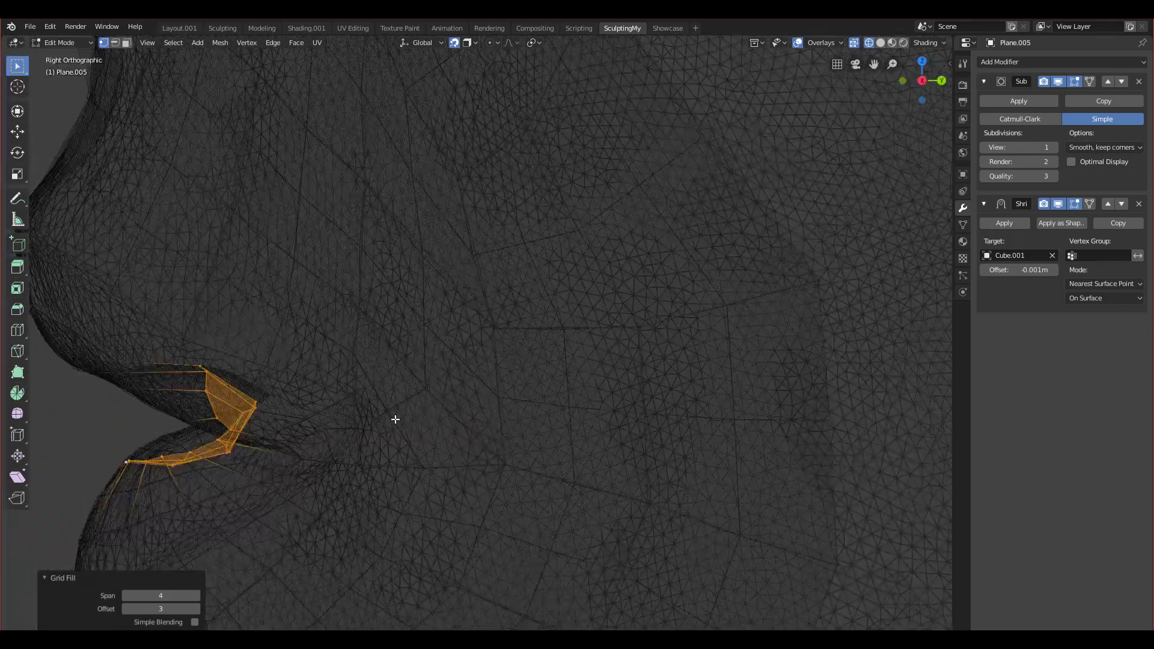
Return to the front view and switch the viewport to solid shading
key("KP_1")
scroll(539, 448, "down", 4)
key("z")
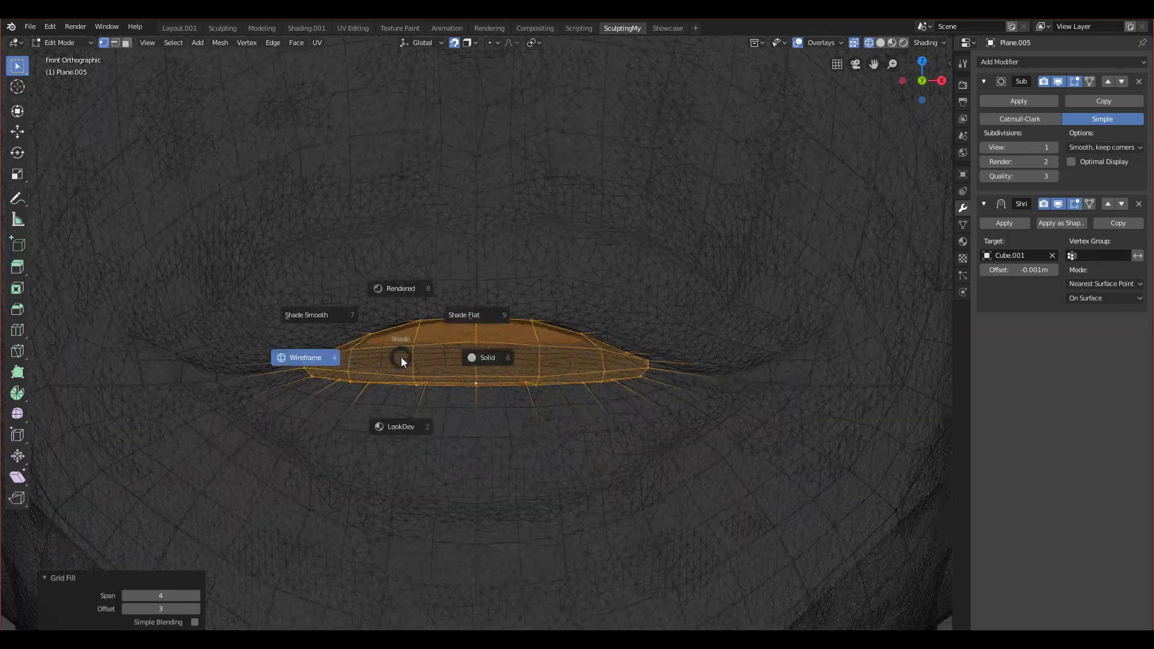
left_click(487, 358)
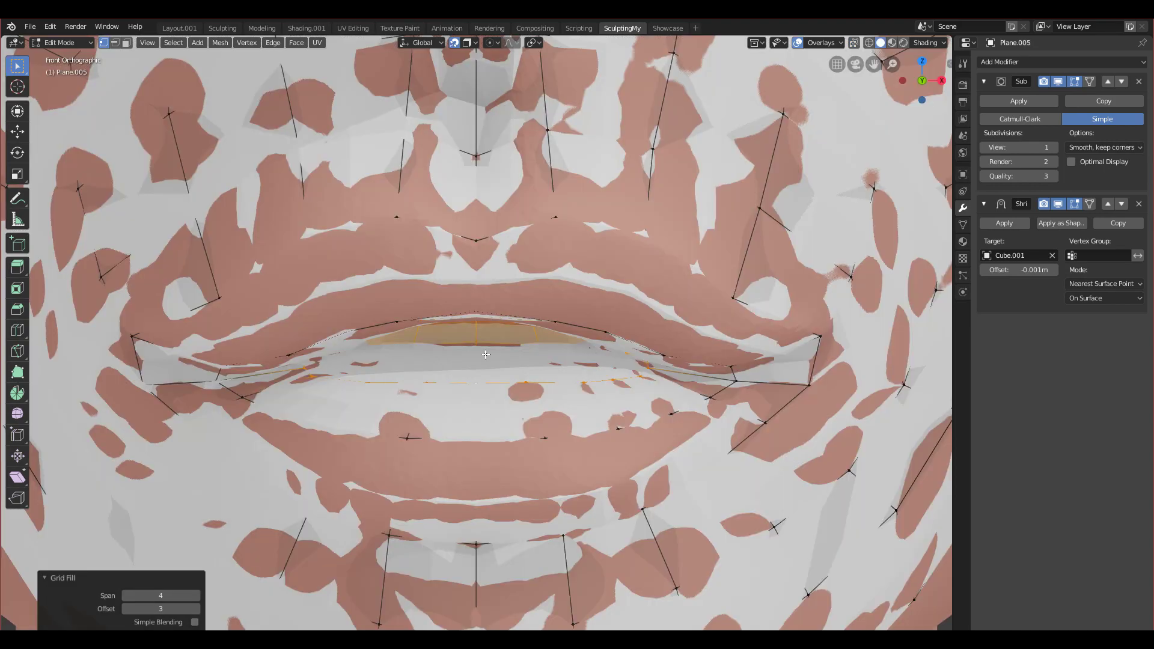
scroll(487, 355, "down", 1)
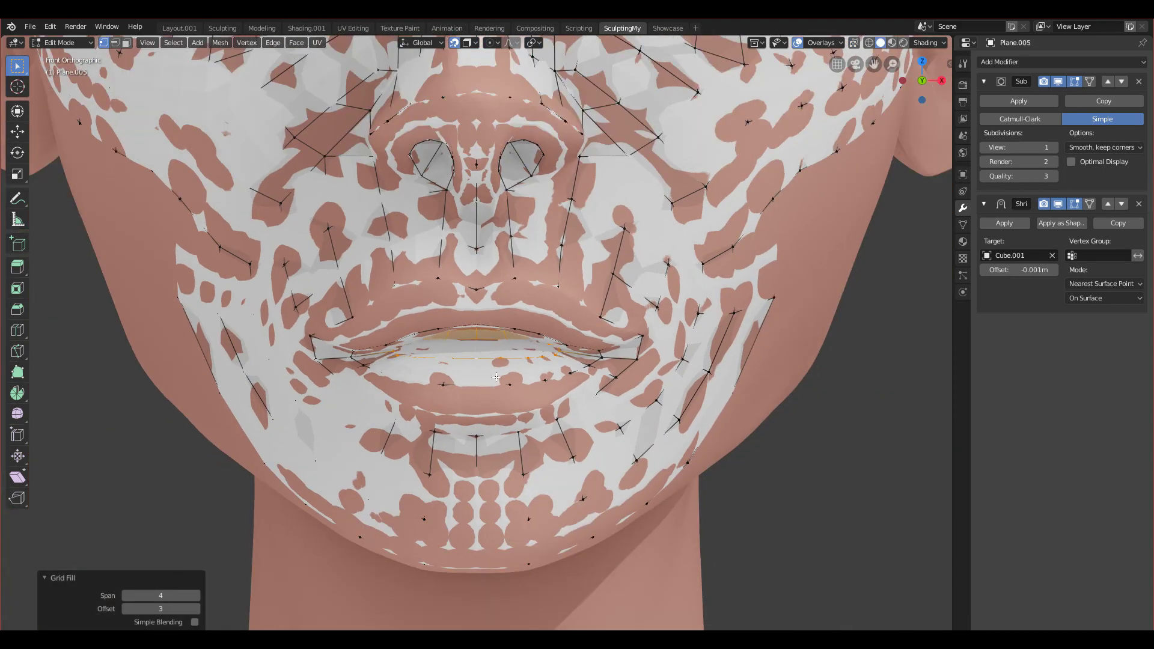
scroll(496, 378, "down", 7)
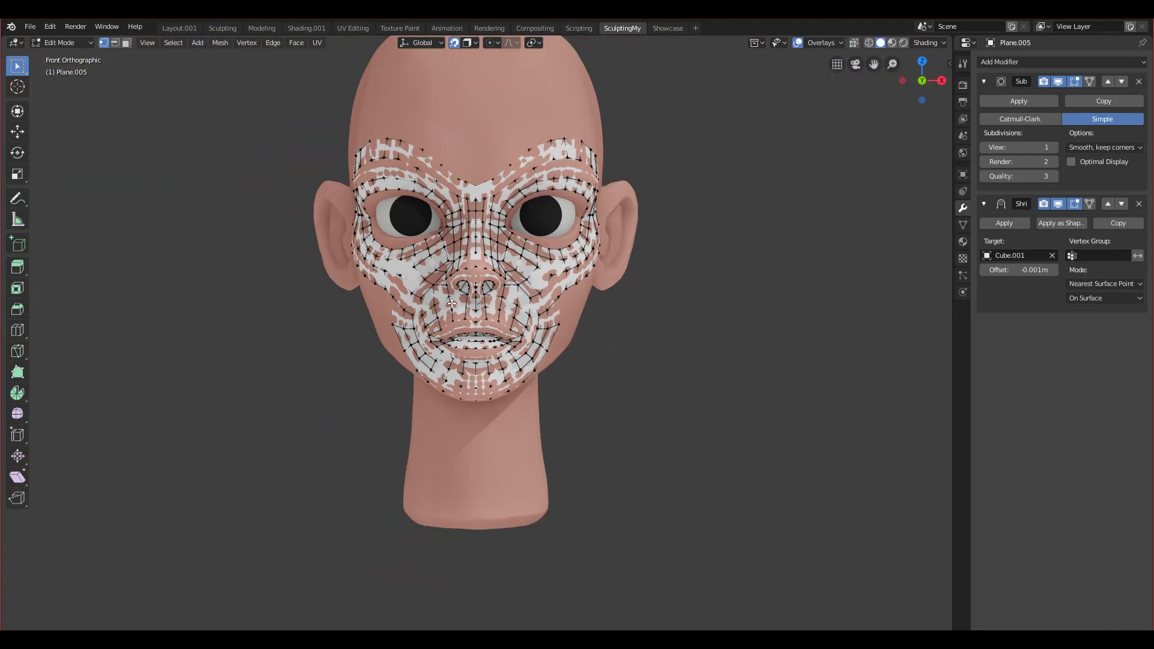
Select the face mask's half on the negative X side and delete it, keeping the midline vertices
scroll(457, 317, "up", 2)
left_click_drag(300, 97, 455, 478)
scroll(442, 562, "up", 3)
middle_click_drag(441, 561, 419, 471, "shift")
key("x")
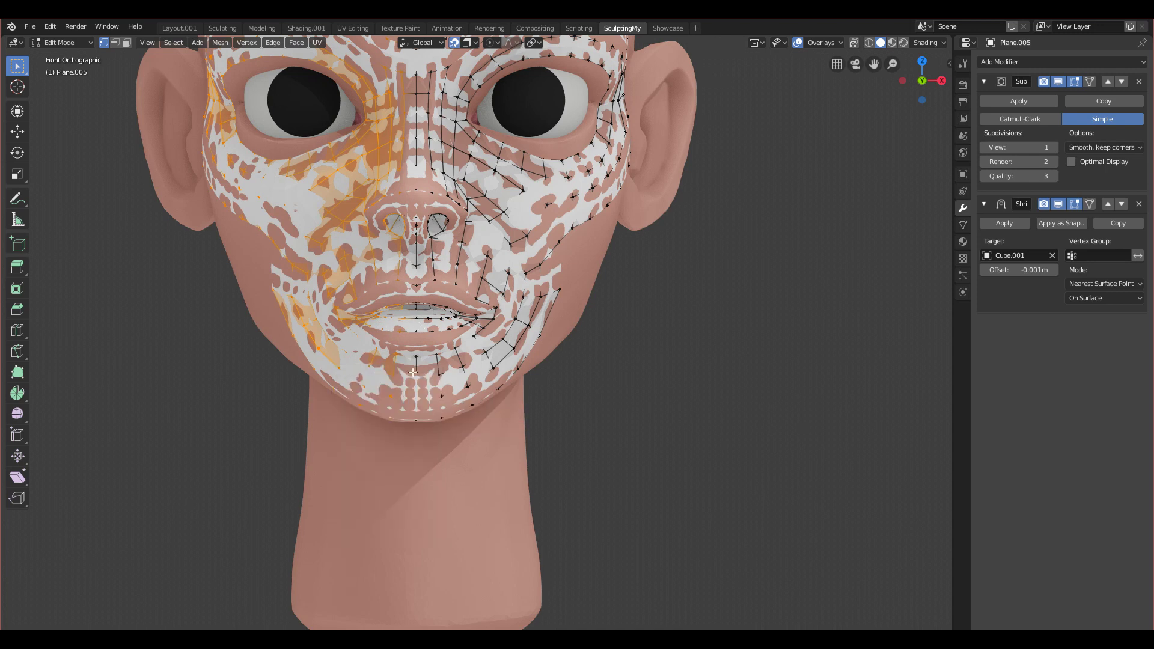
key("x")
left_click(387, 292)
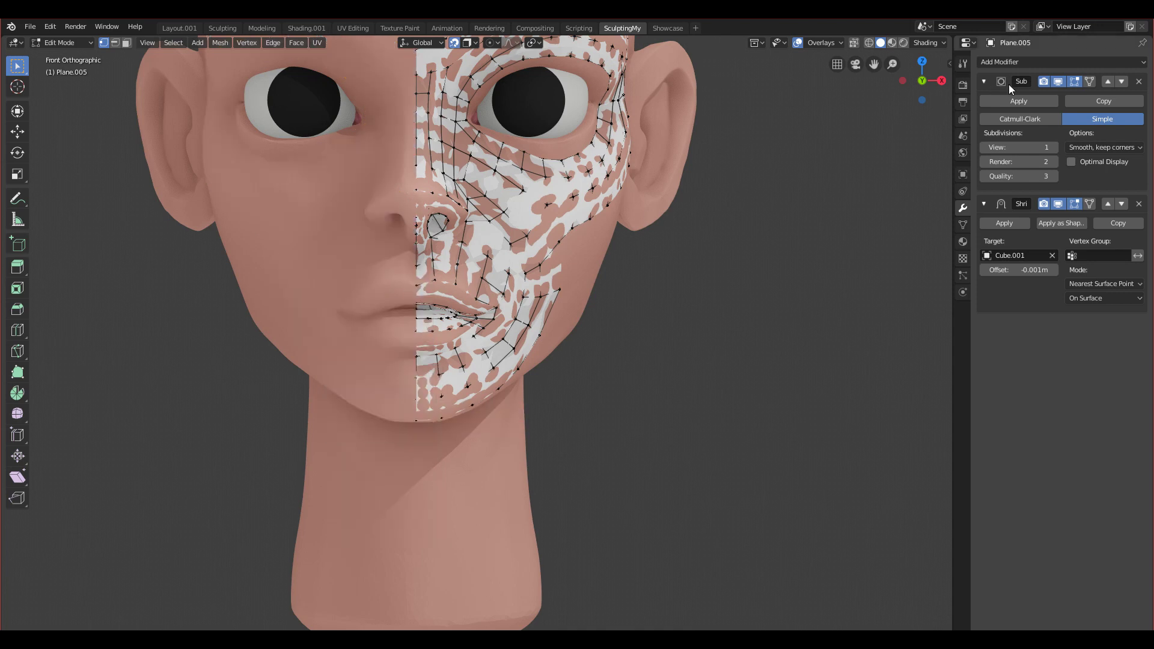
Add a Mirror modifier on X, move it to the start of the modifier stack and enable Clipping
left_click(1027, 64)
left_click(899, 192)
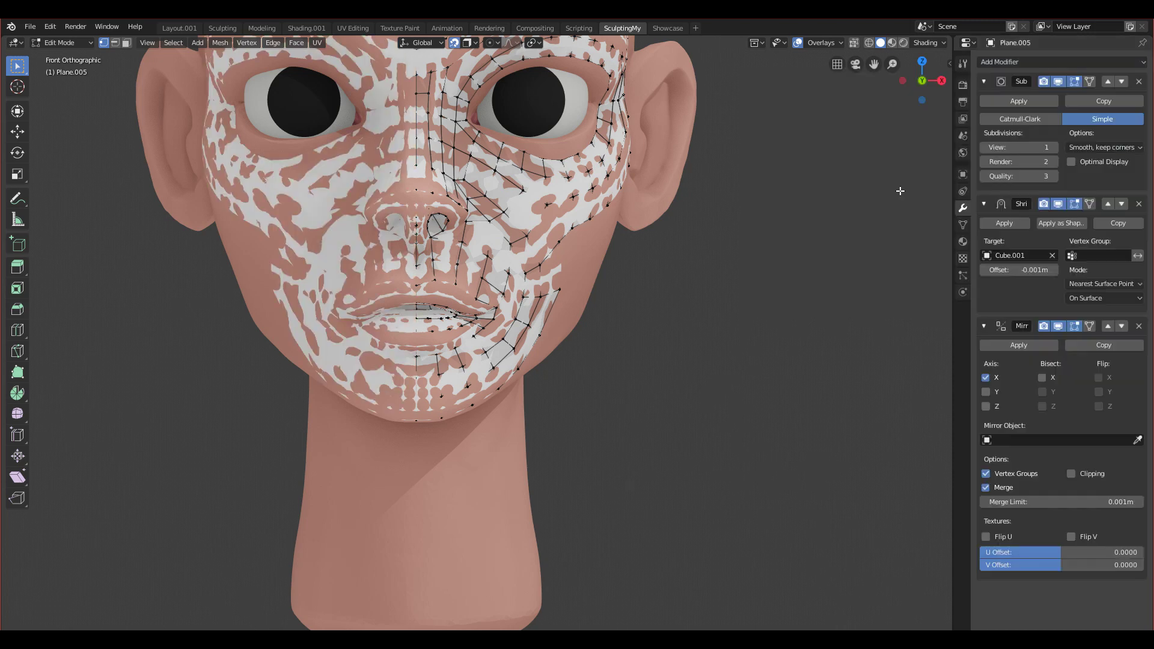
left_click(1110, 325)
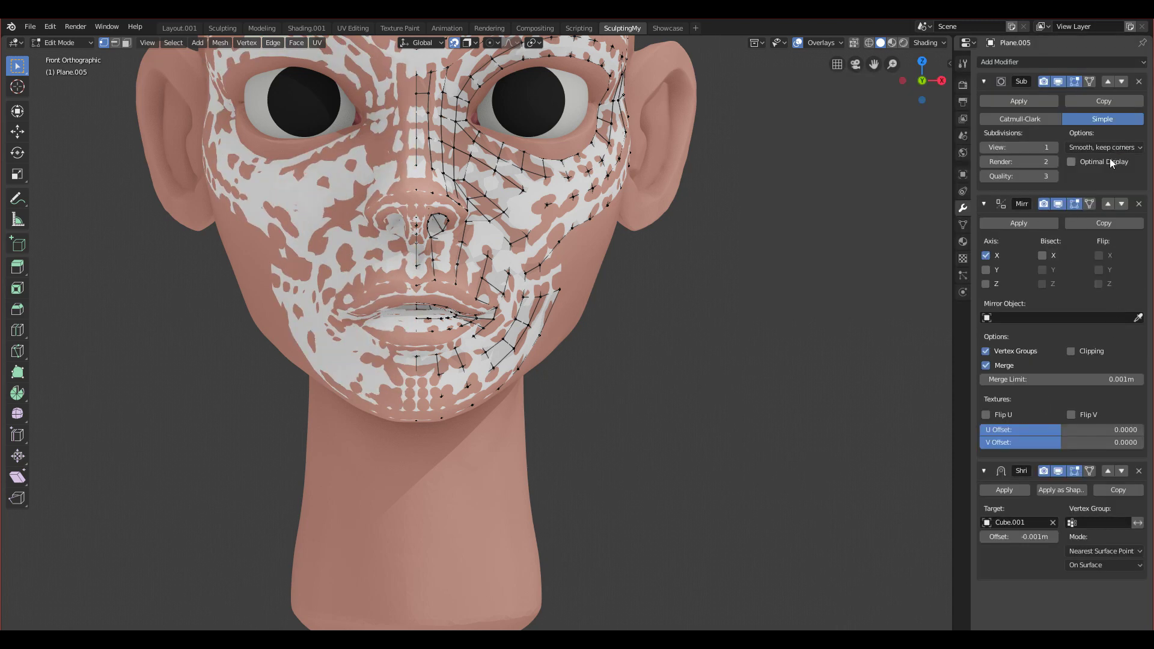
left_click(1109, 205)
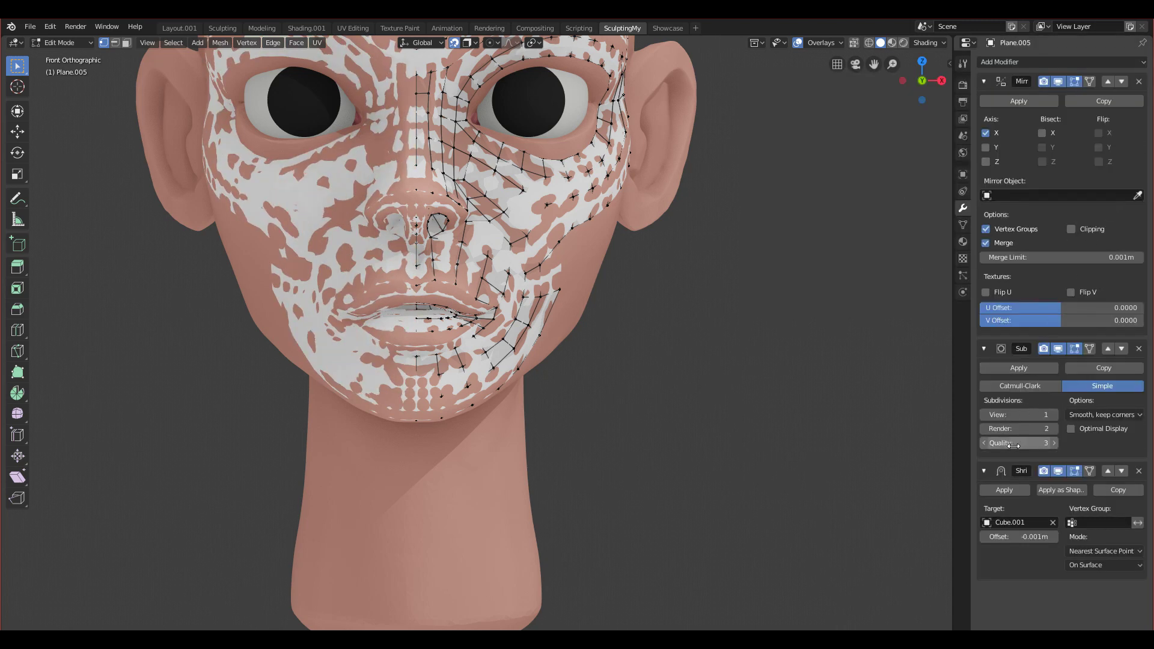
left_click(1071, 231)
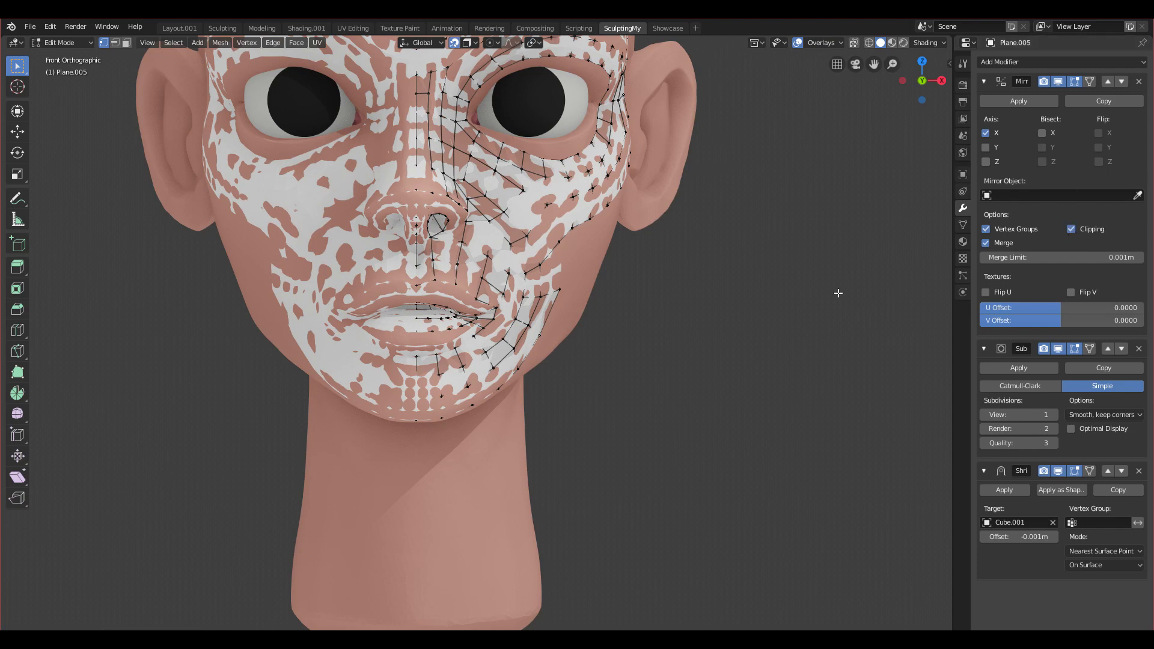
Reposition the two filled mouth patch vertices nearest the midline along the line where the lips meet
scroll(542, 327, "up", 4)
middle_click_drag(319, 316, 347, 444, "shift")
scroll(405, 442, "up", 5)
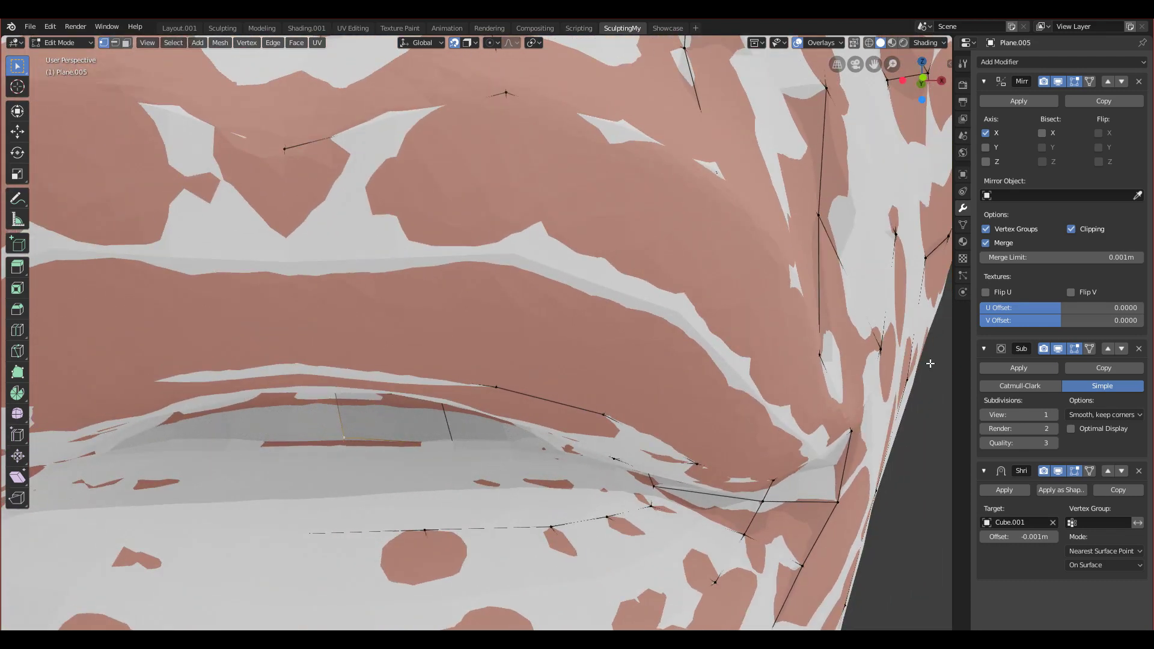
key("g")
left_click(367, 443)
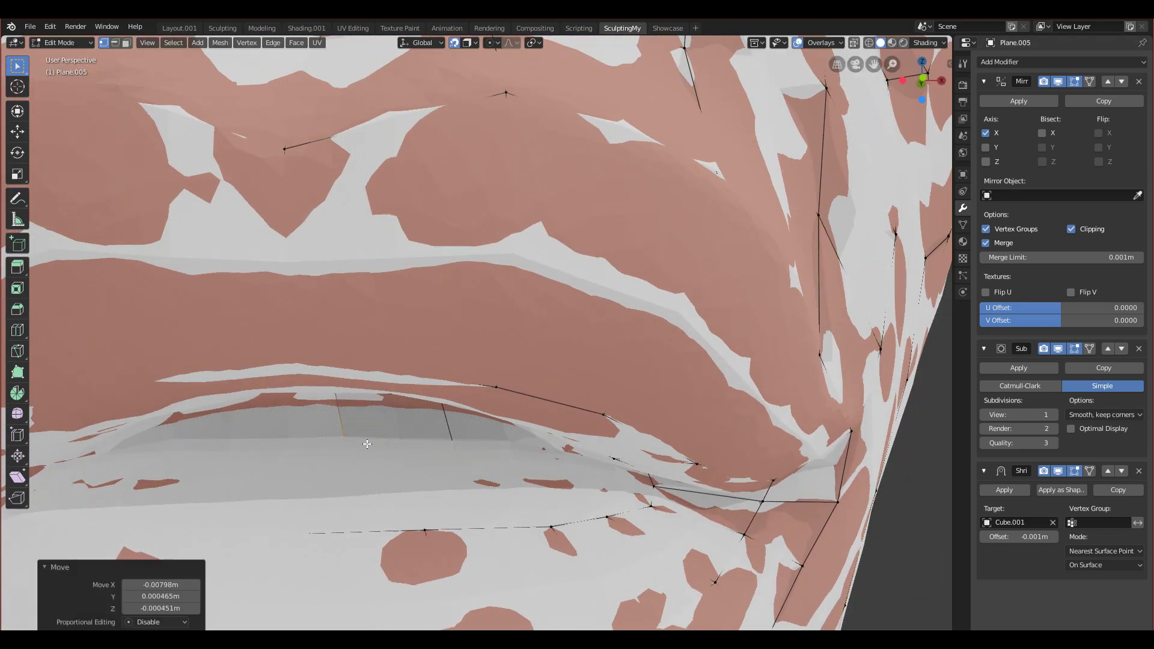
key("g")
left_click(442, 442)
left_click(549, 445)
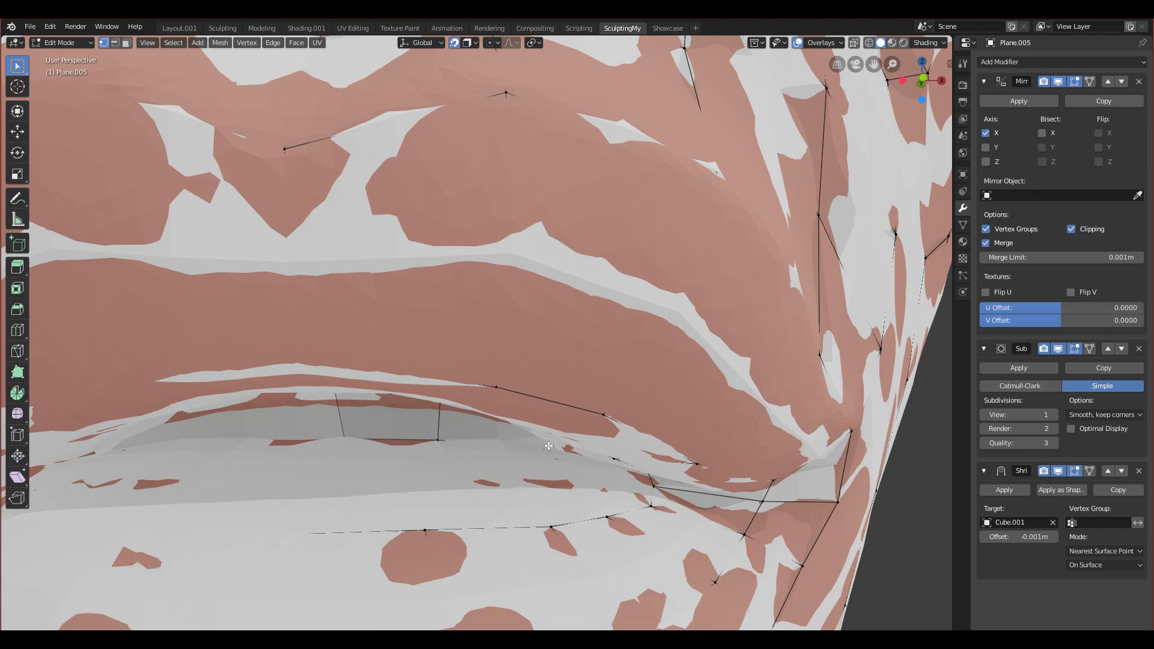
Using wireframe shading, move the mouth patch vertex nearer the mouth corner onto the lip line, then restore solid shading in front view
key("z")
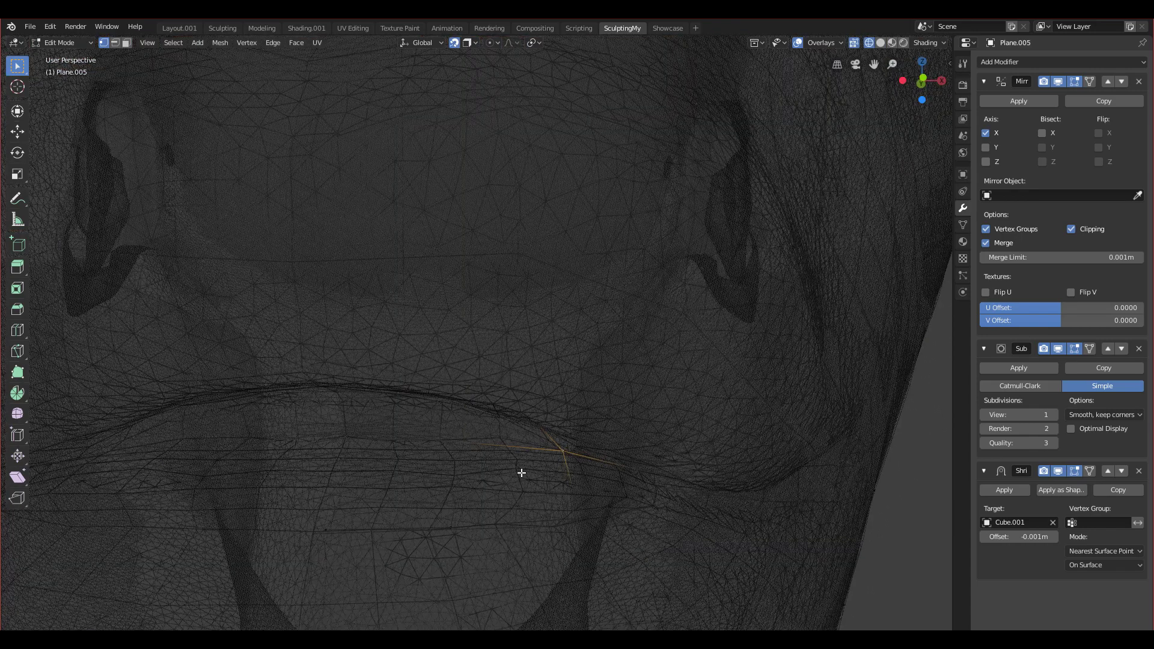
key("g")
left_click(499, 452)
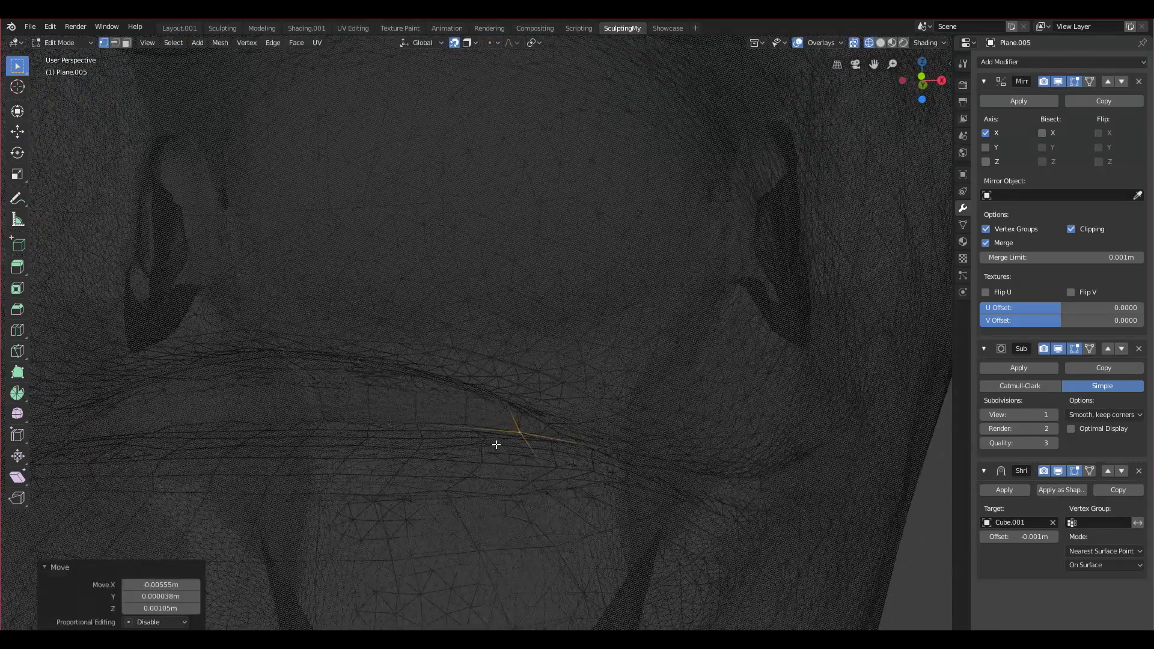
key("z")
middle_click_drag(586, 458, 585, 410, "shift")
left_click(585, 411)
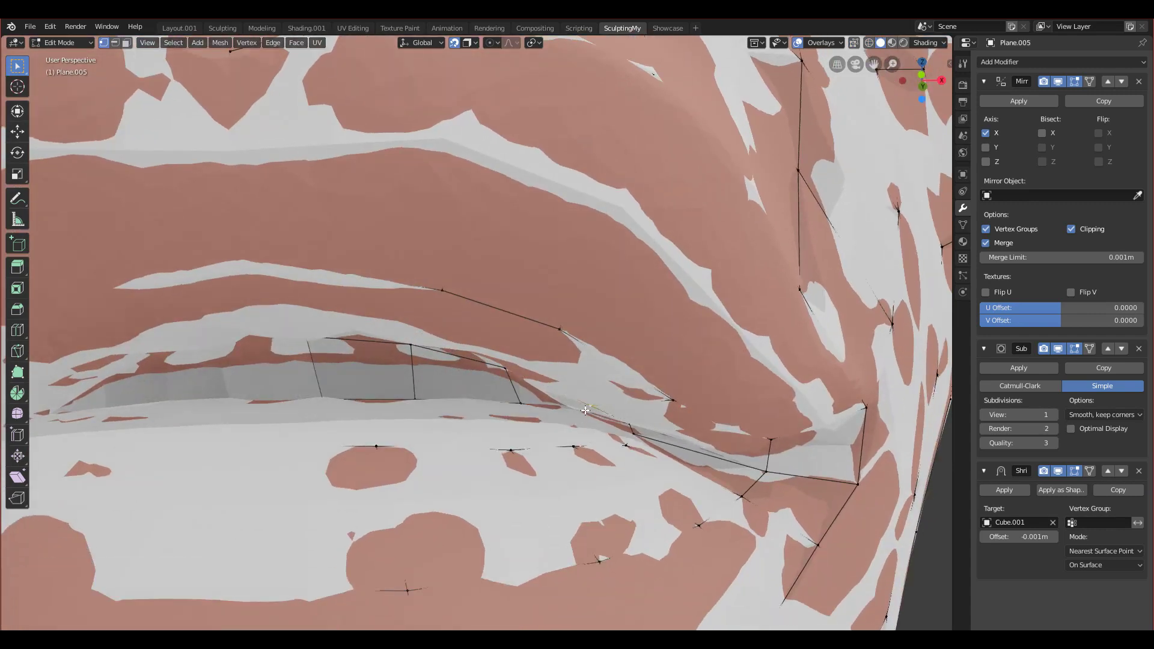
scroll(582, 414, "down", 2)
key("KP_1")
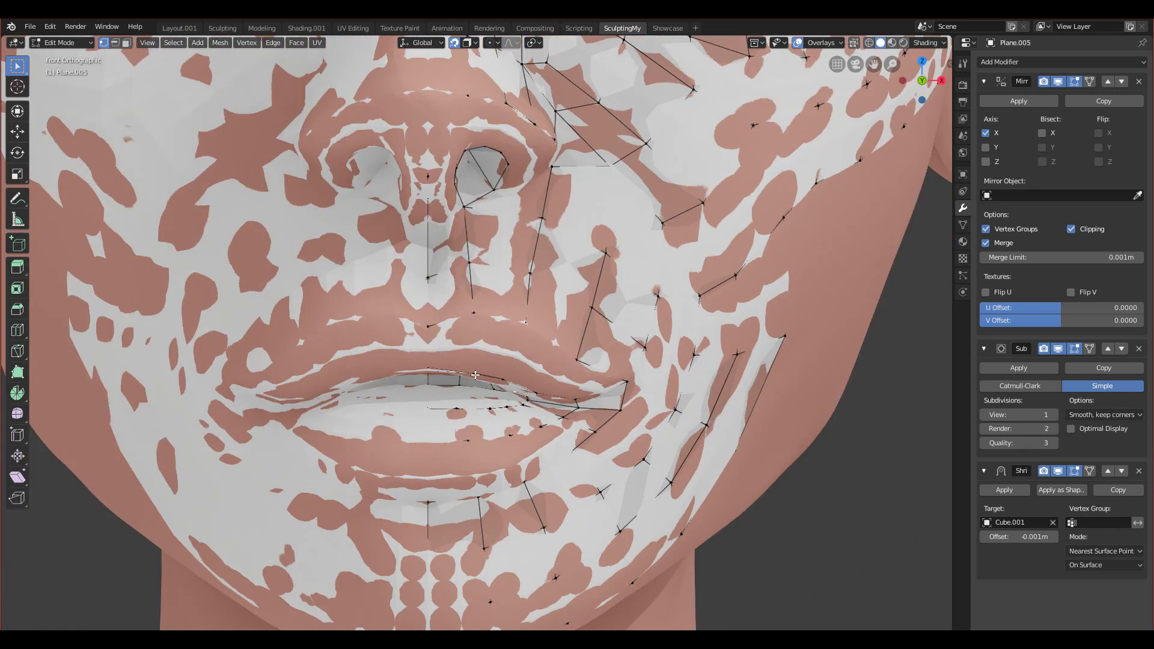
Leave Edit Mode and examine the whole mirrored face mask from the front
key("Tab")
scroll(344, 356, "down", 5)
mouse_move(1022, 537)
left_mouse_down()
mouse_move(988, 536)
mouse_move(1033, 537)
mouse_move(1018, 541)
left_mouse_up()
middle_click_drag(582, 306, 569, 324, "shift")
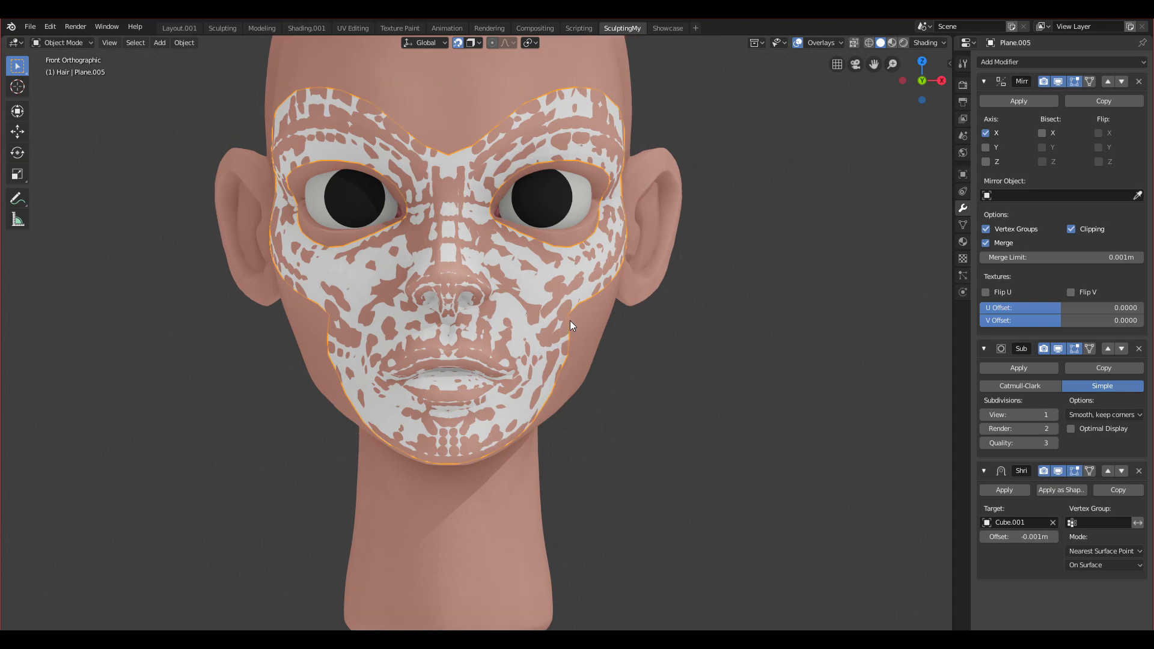
scroll(569, 325, "up", 4)
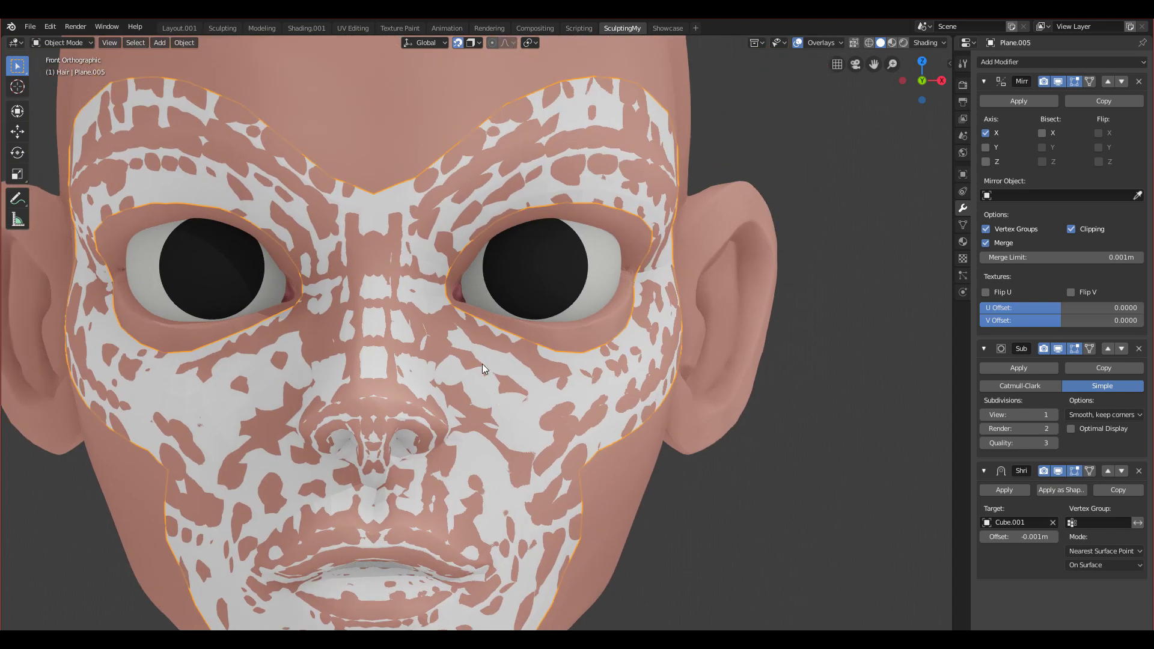
Return to Edit Mode and move the eye opening's vertices just above the outer eye corner up along the rim
key("ctrl+Tab")
left_click(766, 337)
middle_click_drag(544, 384, 443, 397)
scroll(443, 397, "up", 5)
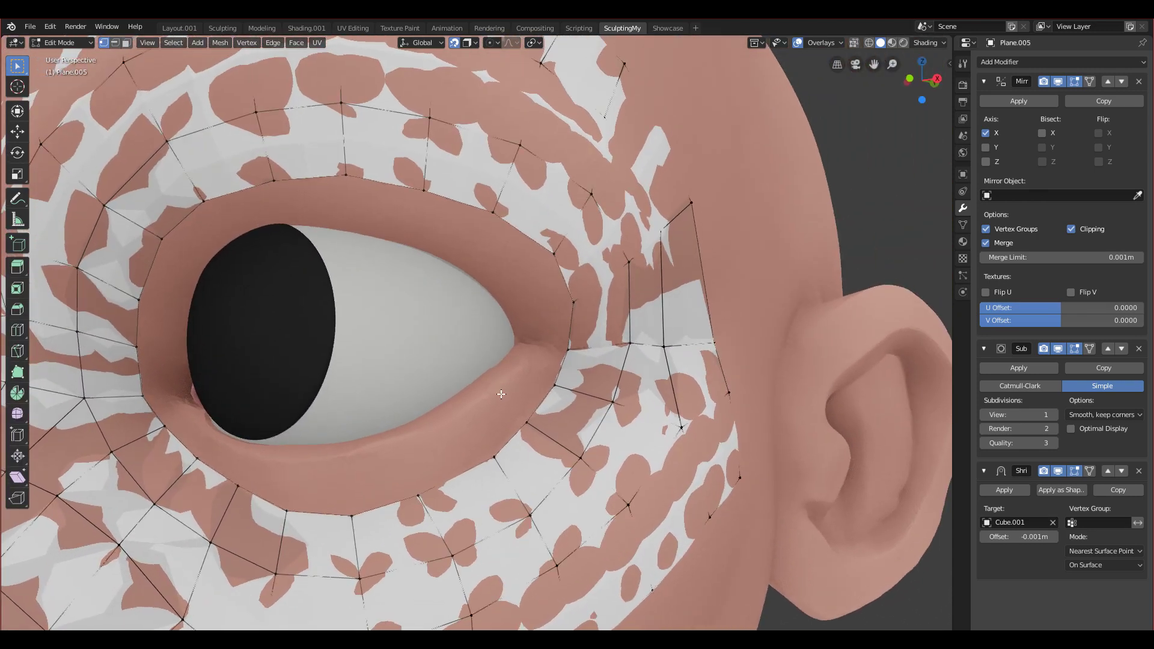
middle_click_drag(535, 331, 559, 362)
left_click(562, 363, "alt")
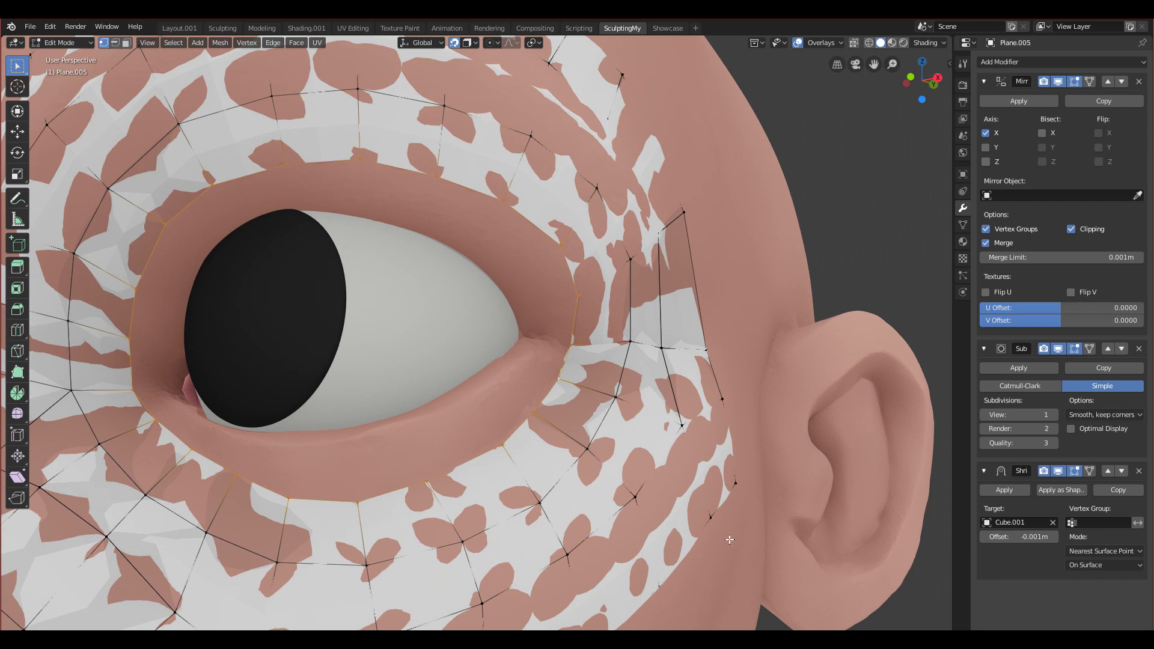
key("g")
left_click(576, 296)
left_click(563, 256)
key("g")
left_click(553, 241)
Move the three vertices at the upper end of the temple faces up and forward toward the brow strip
middle_click_drag(563, 256, 499, 288)
scroll(511, 281, "down", 3)
left_click(612, 212)
key("g")
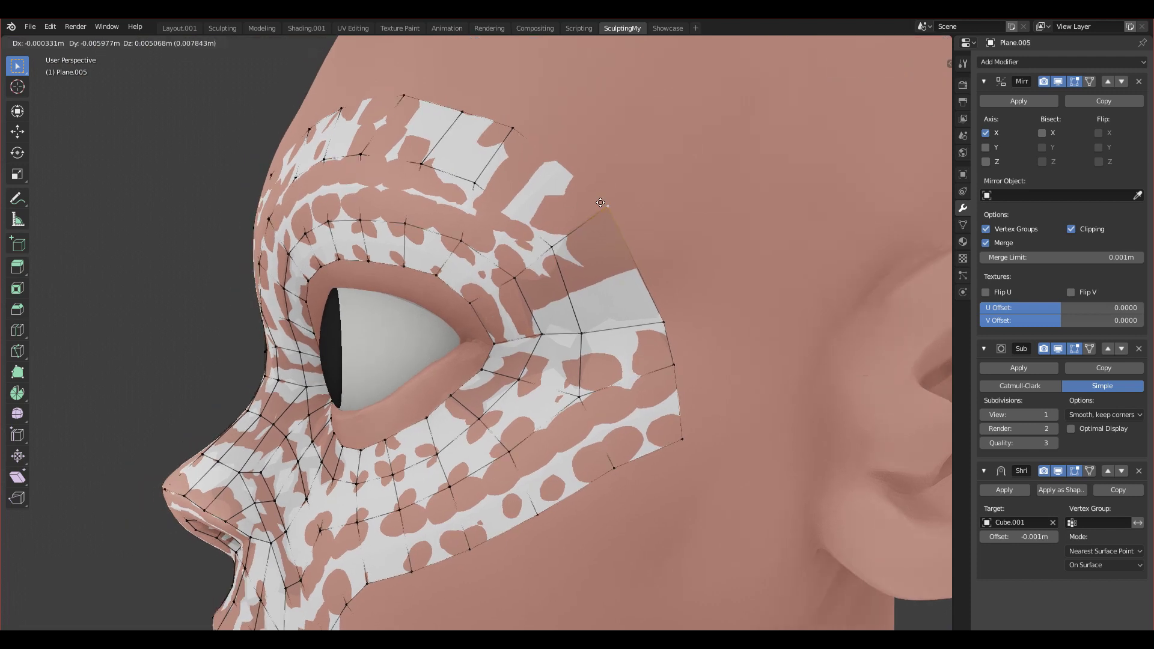
key("g")
left_click(592, 184)
left_click(551, 247)
key("g")
left_click(534, 234)
left_click(508, 284)
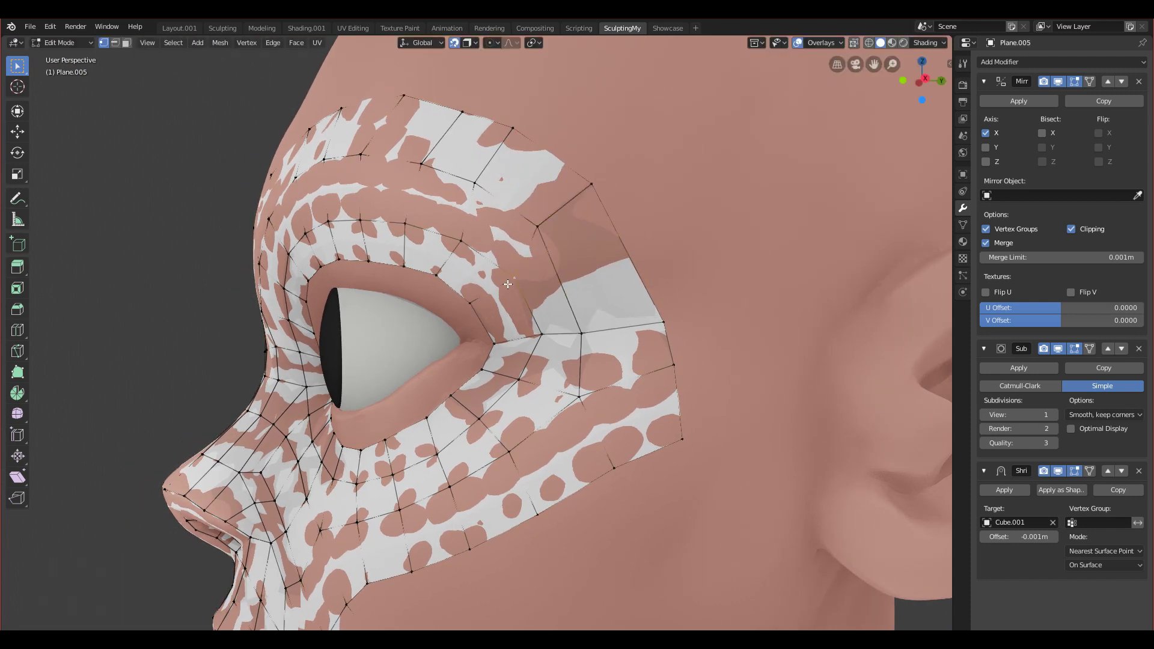
key("g")
left_click(499, 272)
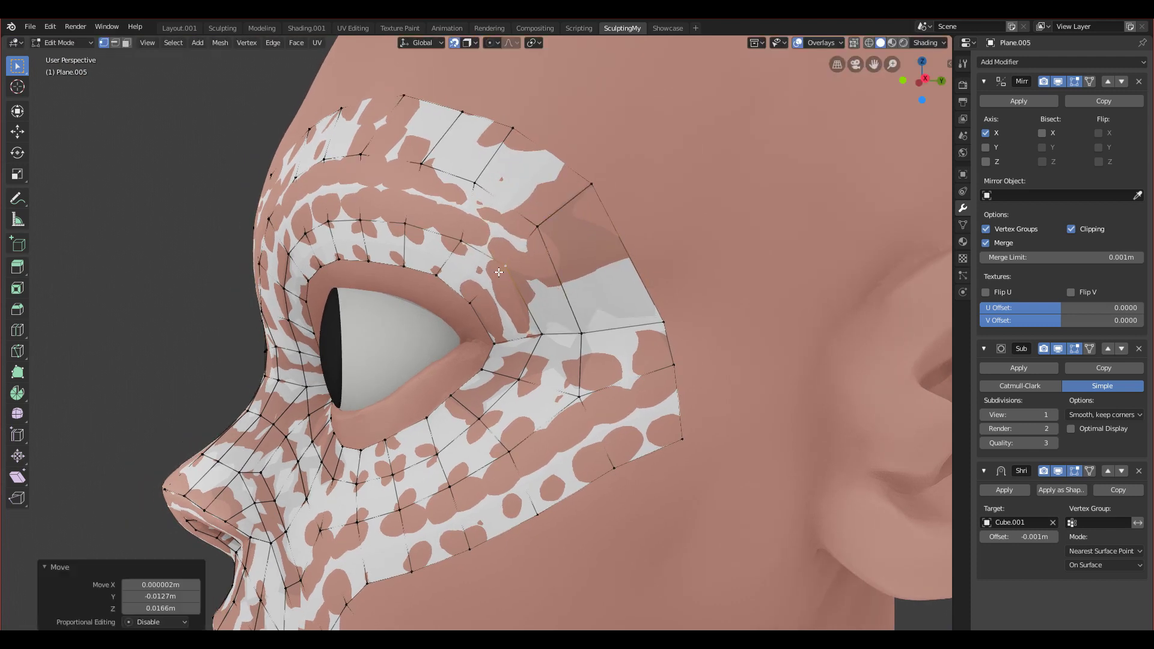
Add a centred loop cut across the tall temple faces beside the eye and reposition its outer vertices
middle_click_drag(539, 274, 547, 245)
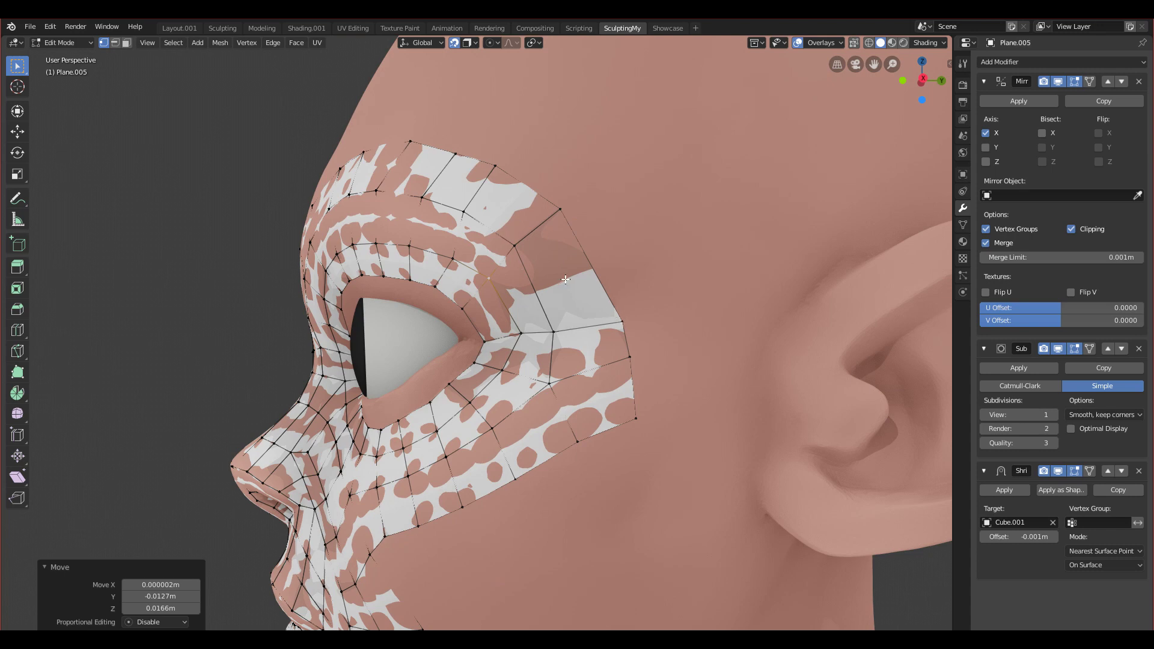
middle_click_drag(566, 280, 592, 277)
key("ctrl+r")
left_click(595, 275)
right_click(595, 275)
key("g")
left_click(595, 281)
left_click(610, 269)
key("g")
left_click(615, 263)
Even out the new temple loop by repositioning its inner vertices near the outer eye corner
key("g")
left_click(560, 300)
key("g")
left_click(503, 316)
key("g")
left_click(499, 315)
key("g")
left_click(493, 312)
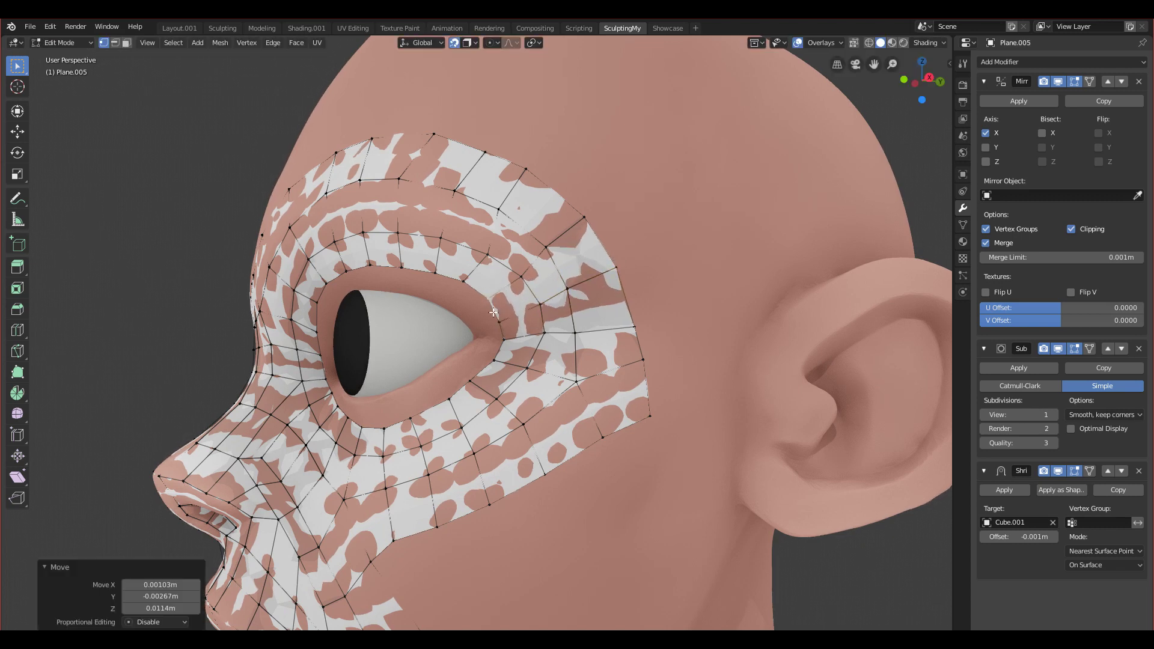
Adjust the spacing of the mesh vertices just below the outer eye corner
key("g")
left_click(544, 348)
key("g")
left_click(520, 376)
key("g")
left_click(502, 397)
Extrude the eye opening's edge loop and scale the new ring inward to 0.860
middle_click_drag(502, 398, 470, 299)
key("KP_1")
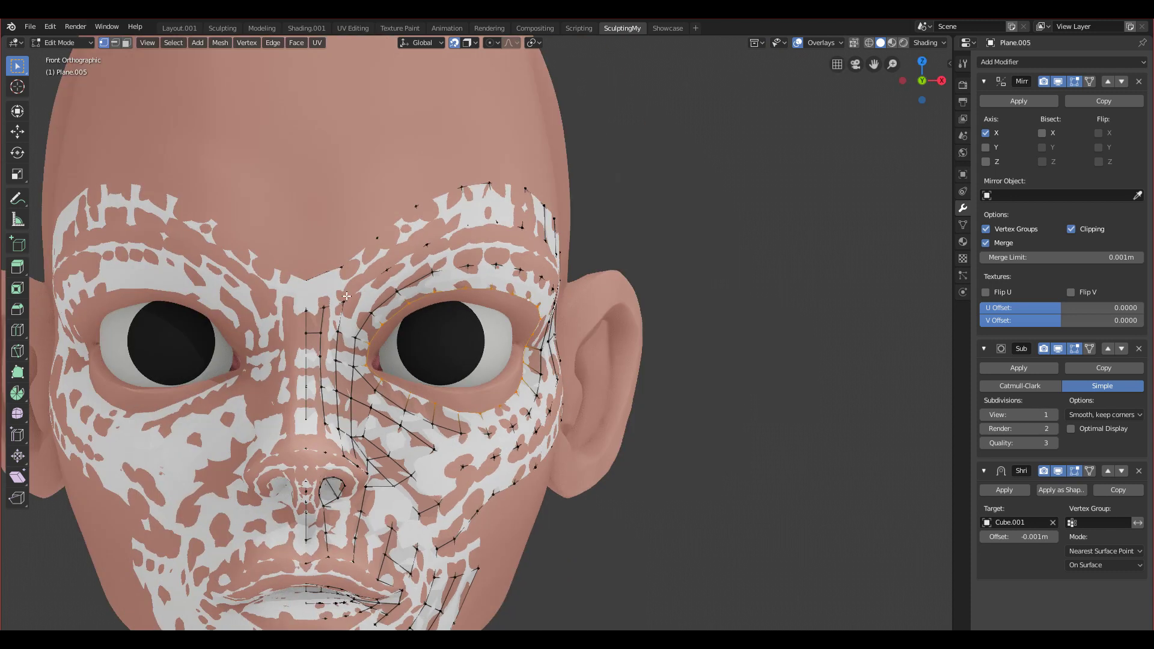
scroll(554, 379, "up", 1)
mouse_move(554, 379)
middle_mouse_down()
mouse_move(516, 379)
mouse_move(533, 376)
middle_mouse_up()
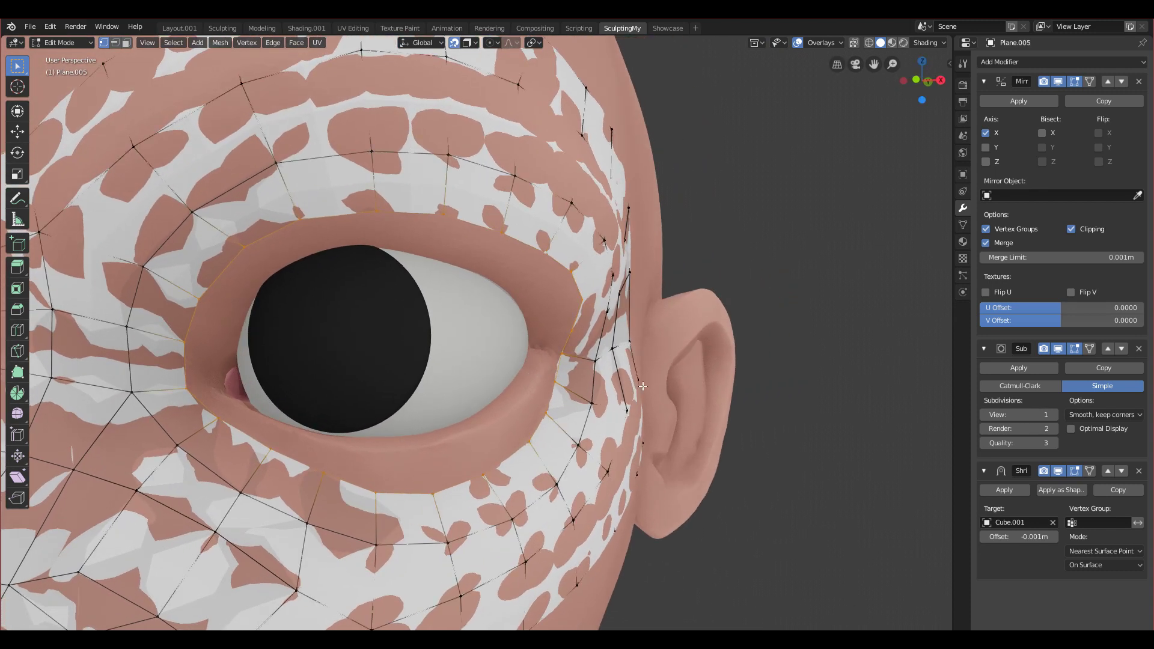
key("g")
right_click(643, 386)
key("s")
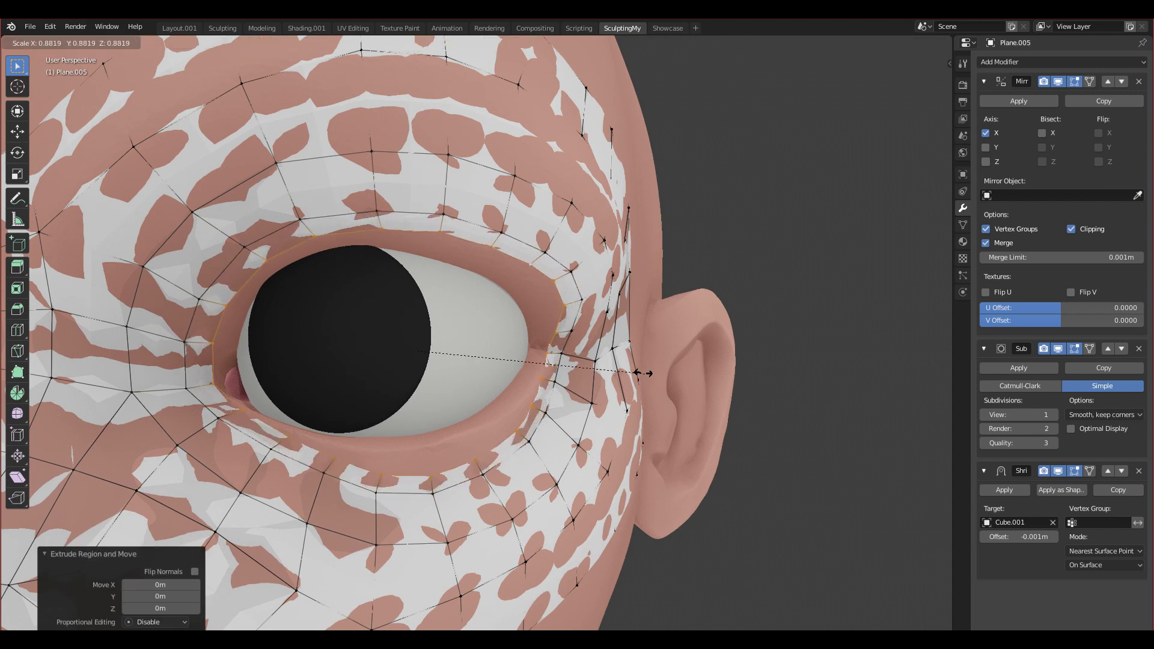
left_click(639, 371)
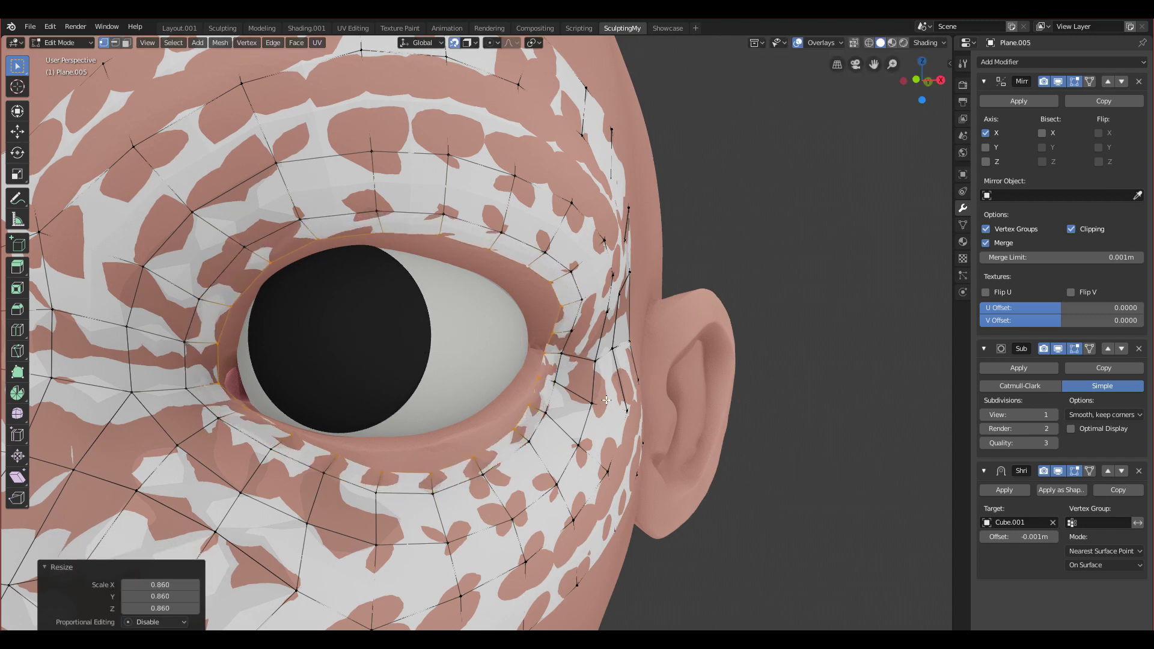
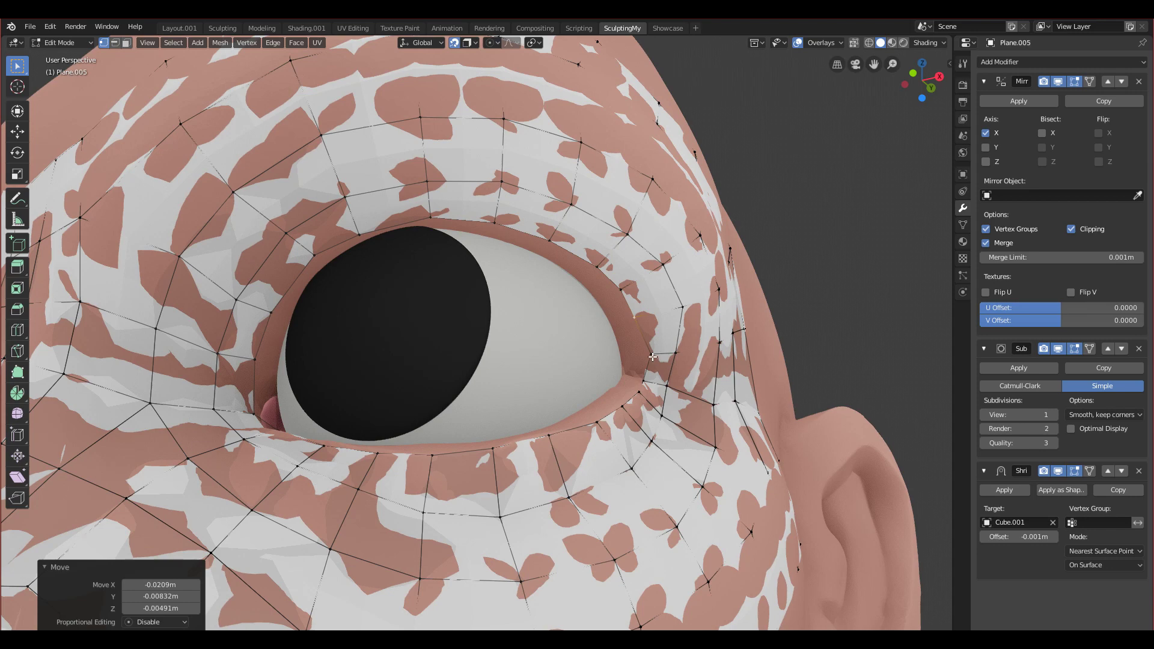
Reposition the new ring's vertex at the inner corner of the eye
middle_click_drag(644, 355, 650, 378)
middle_click_drag(305, 441, 299, 475)
left_click_drag(268, 447, 270, 417)
Examine the topology around the eye opening from the side and from the front
scroll(326, 425, "down", 2)
mouse_move(546, 519)
middle_mouse_down()
mouse_move(541, 506)
mouse_move(569, 487)
mouse_move(546, 519)
middle_mouse_up()
scroll(575, 370, "up", 5)
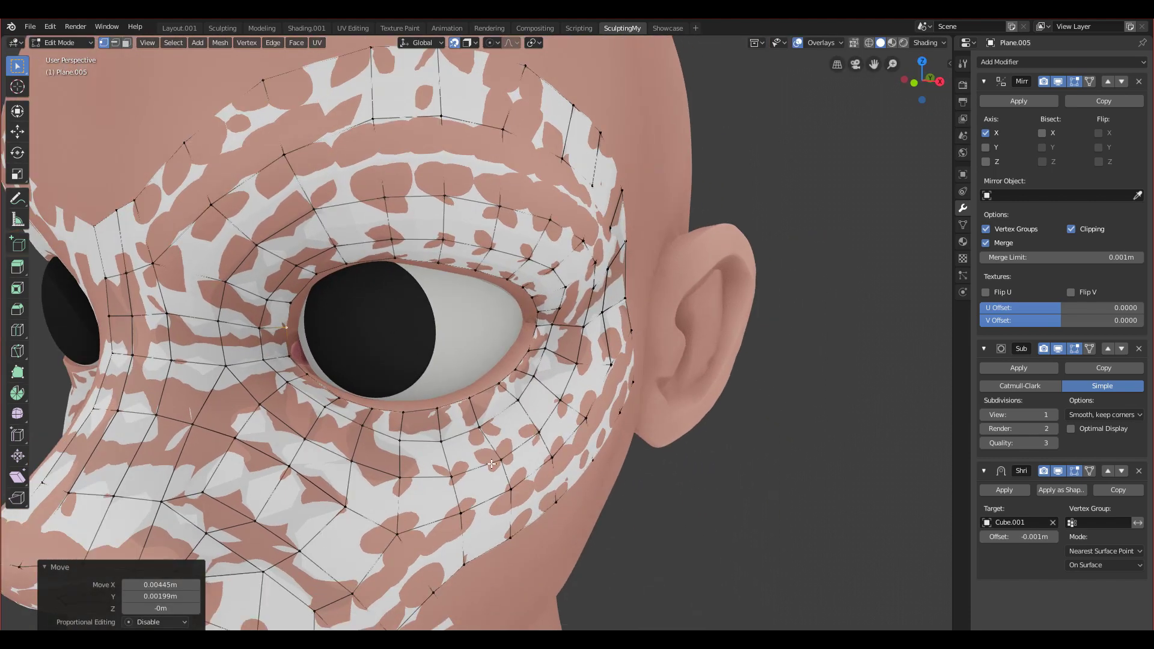
middle_click_drag(420, 476, 454, 415)
scroll(454, 414, "down", 4)
scroll(455, 414, "down", 2)
key("grave")
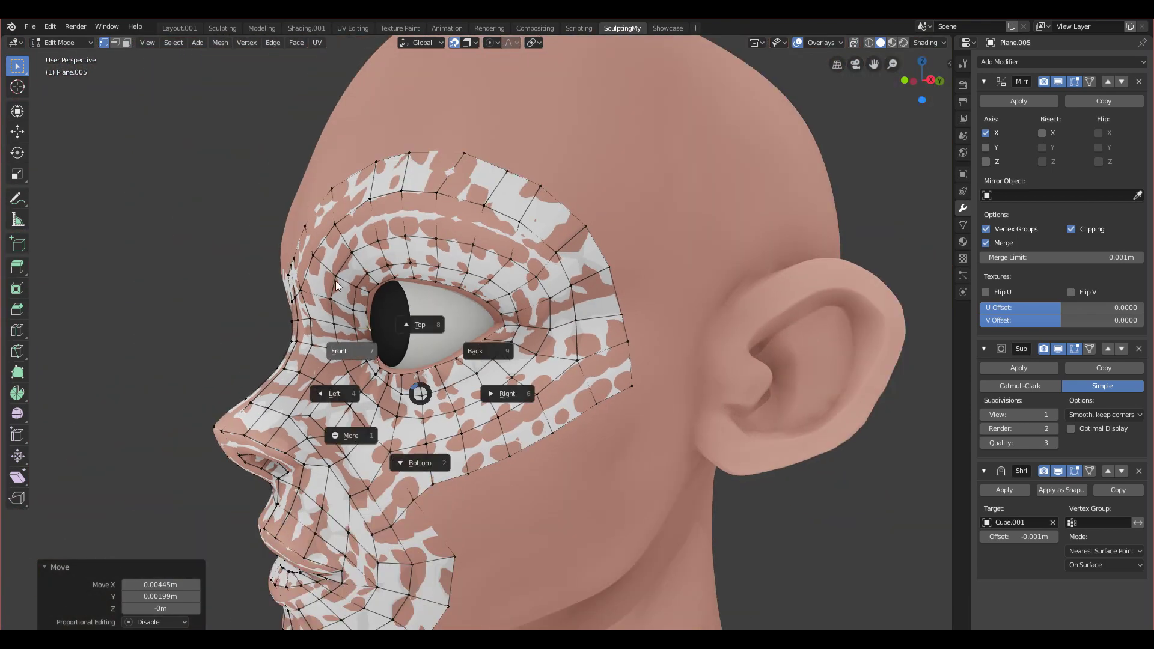
left_click(359, 354)
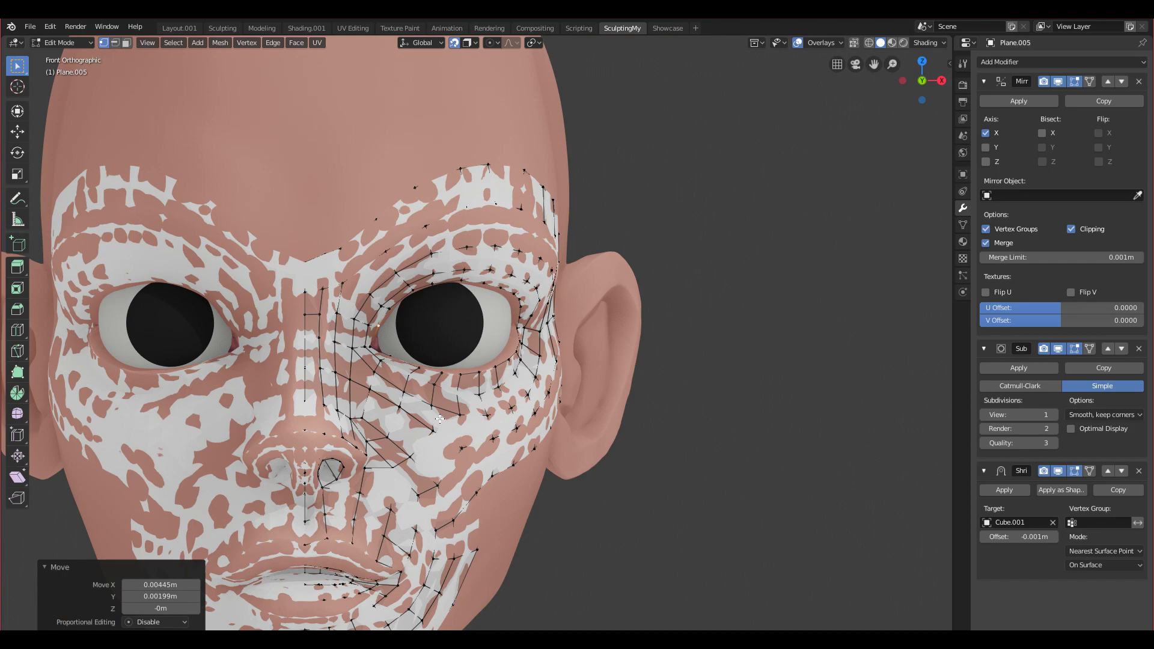
scroll(435, 416, "up", 5)
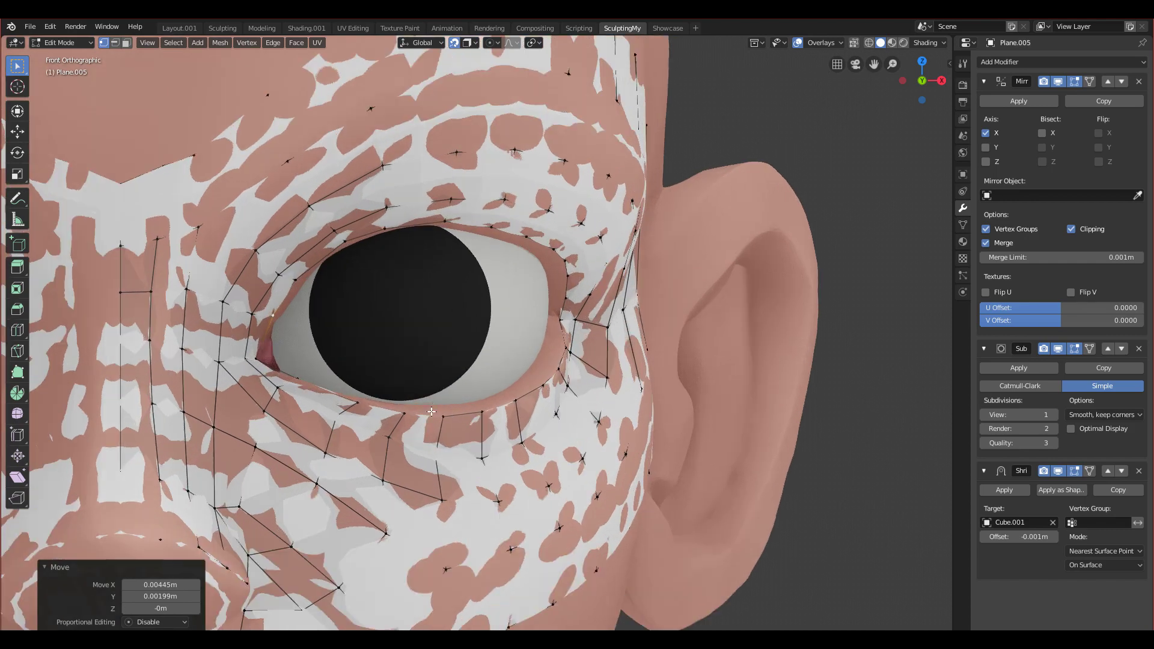
Reposition three vertices below the outer eye corner to even out the faces under the lower lid
middle_click_drag(431, 411, 528, 414)
middle_click_drag(587, 368, 515, 347)
left_click(515, 345)
key("g")
left_click(525, 333)
left_click(479, 368)
key("g")
left_click(499, 360)
left_click(488, 423)
key("g")
left_click(476, 432)
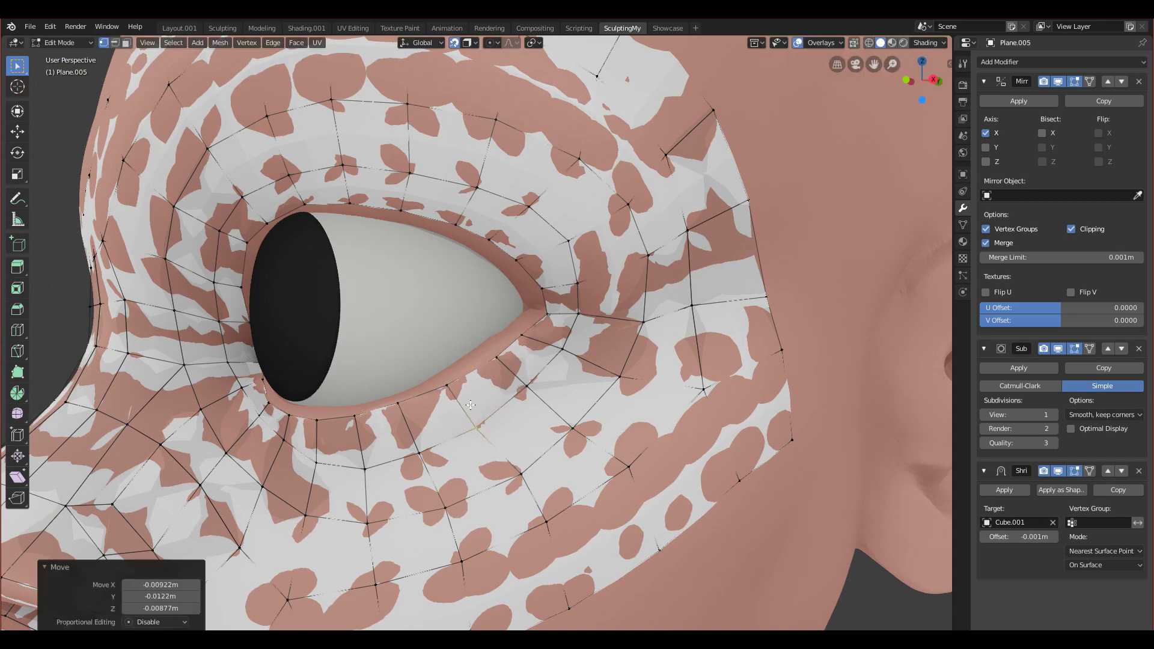
Raise the eye opening's vertex at the outer eye corner by about 0.003 m
middle_click_drag(476, 431, 523, 404)
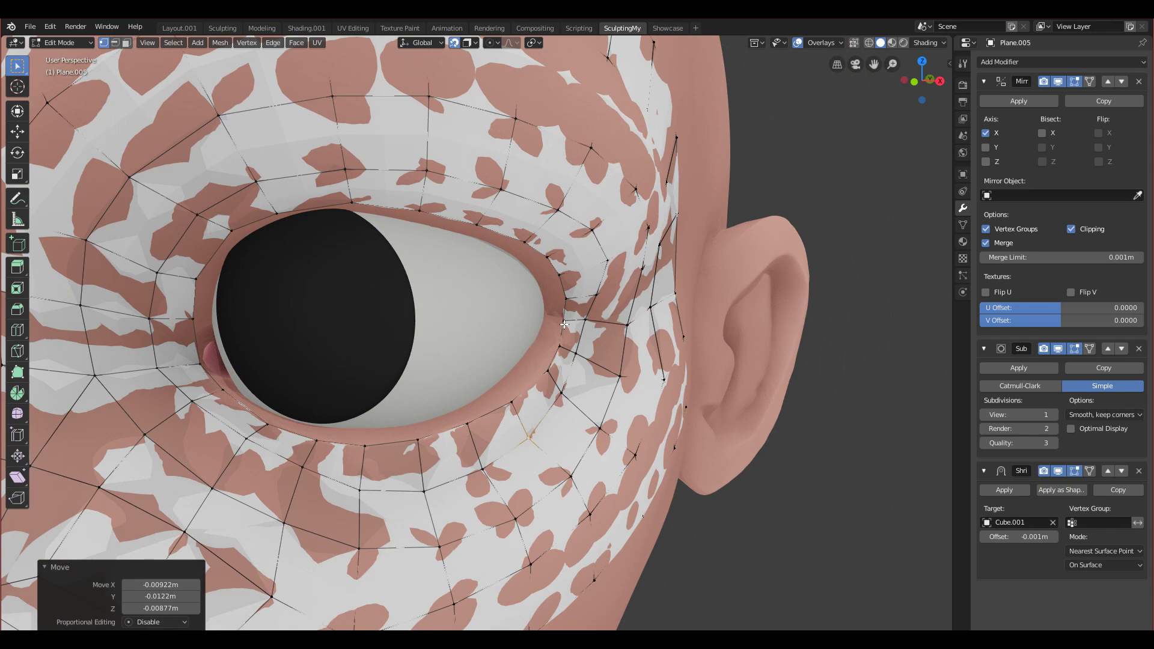
middle_click_drag(564, 325, 484, 319)
scroll(486, 319, "up", 3)
key("g")
left_click(568, 295)
Select the outer part of the lower lid's edge up to the eye corner and extrude it toward the eyeball
middle_click_drag(570, 302, 508, 457)
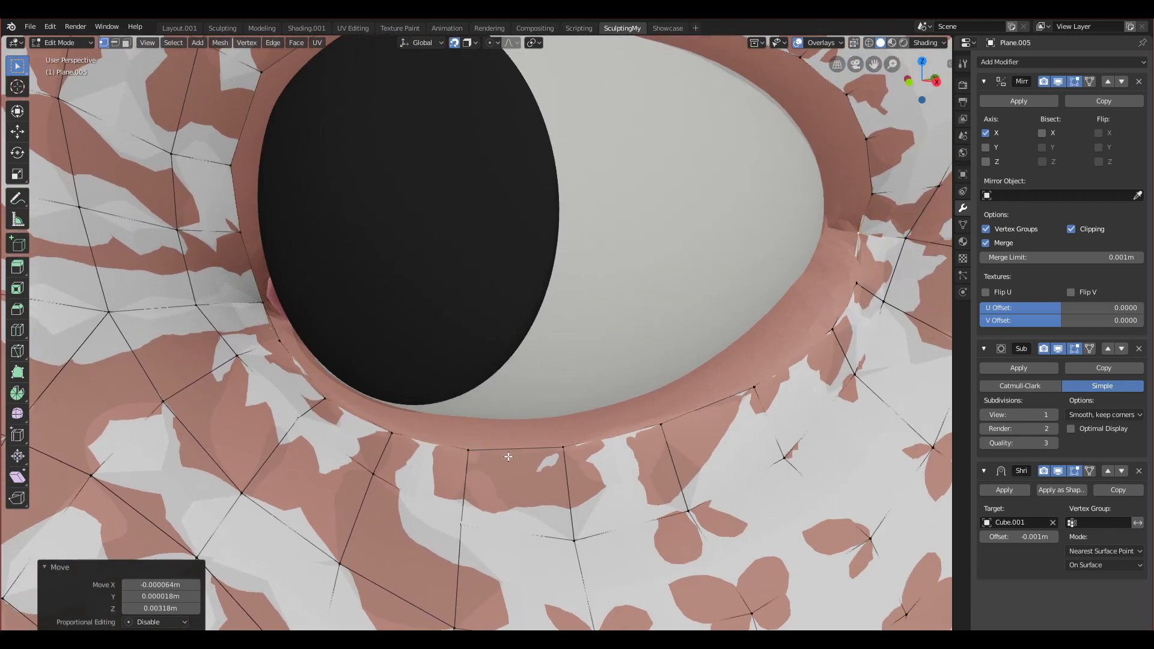
left_click(567, 447, "ctrl")
middle_click_drag(607, 447, 616, 443)
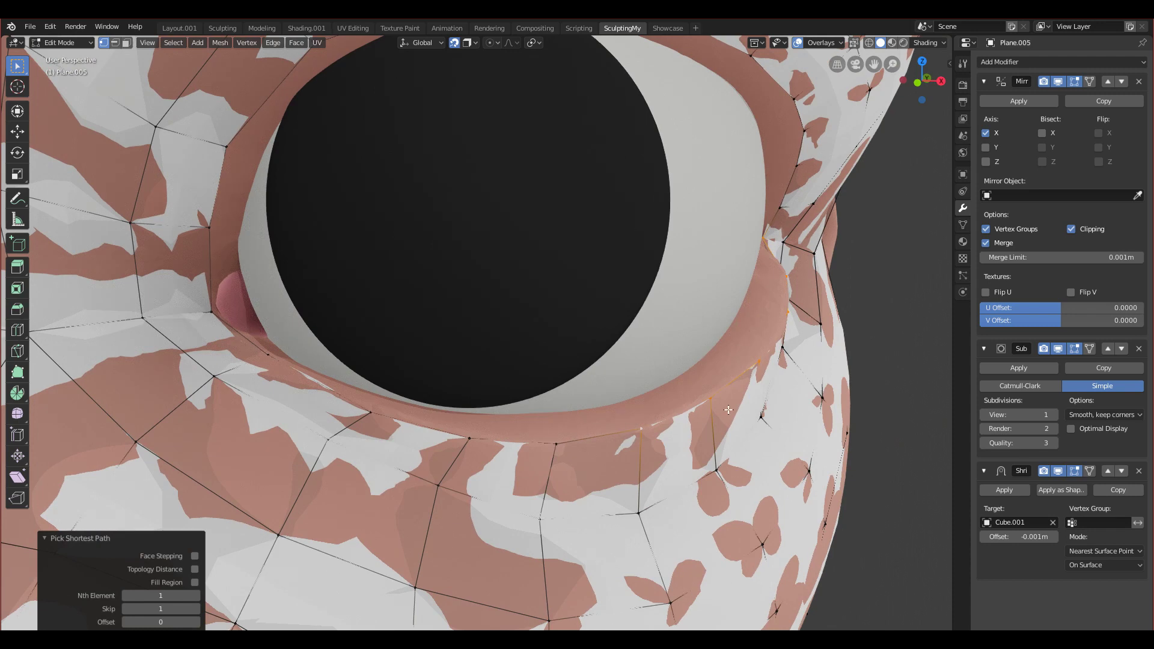
key("g")
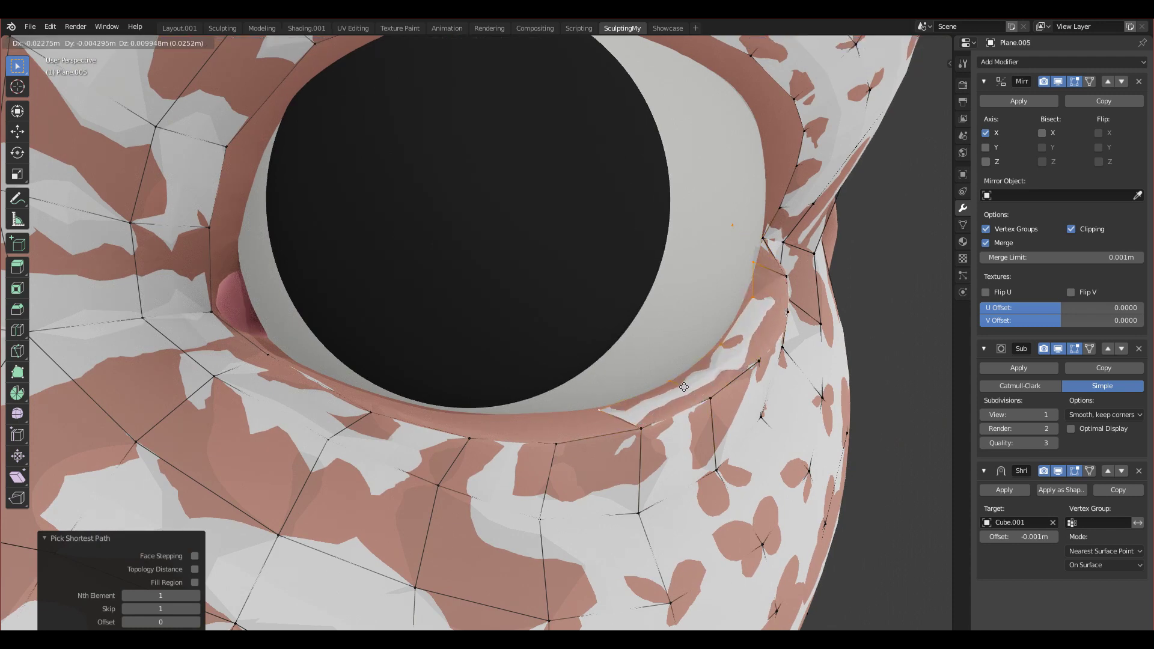
left_click(683, 387)
Move the extruded vertices near the outer eye corner back onto the edge of the lower lid
middle_click_drag(684, 387, 643, 264)
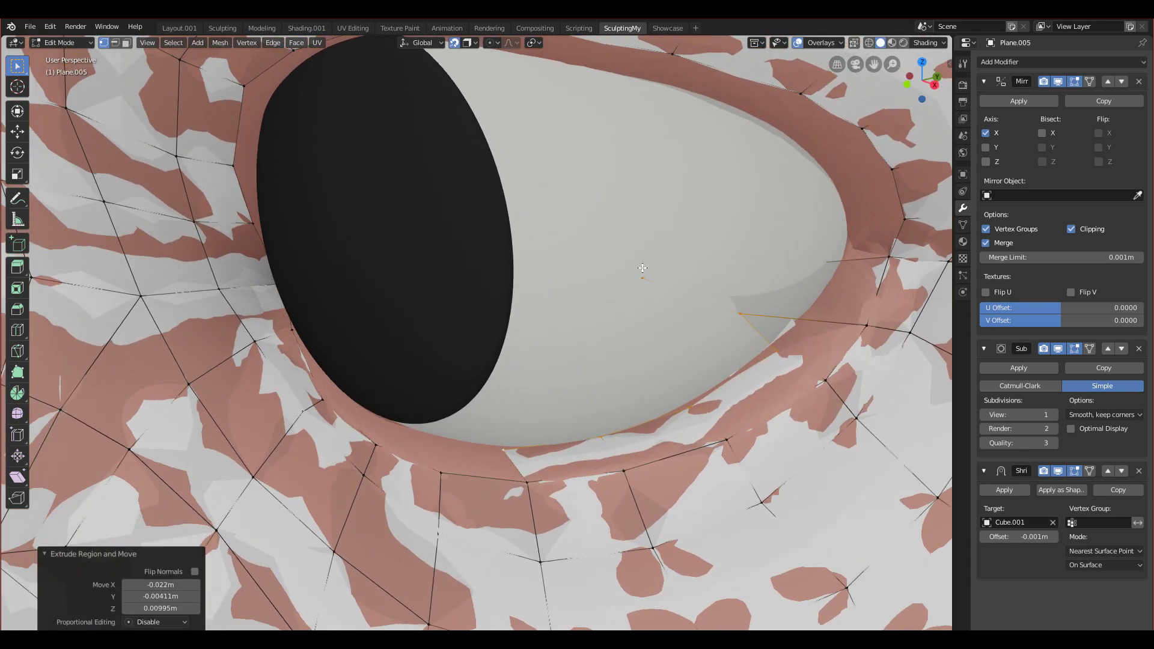
left_click(643, 274)
middle_click_drag(698, 355, 556, 369, "shift")
key("g")
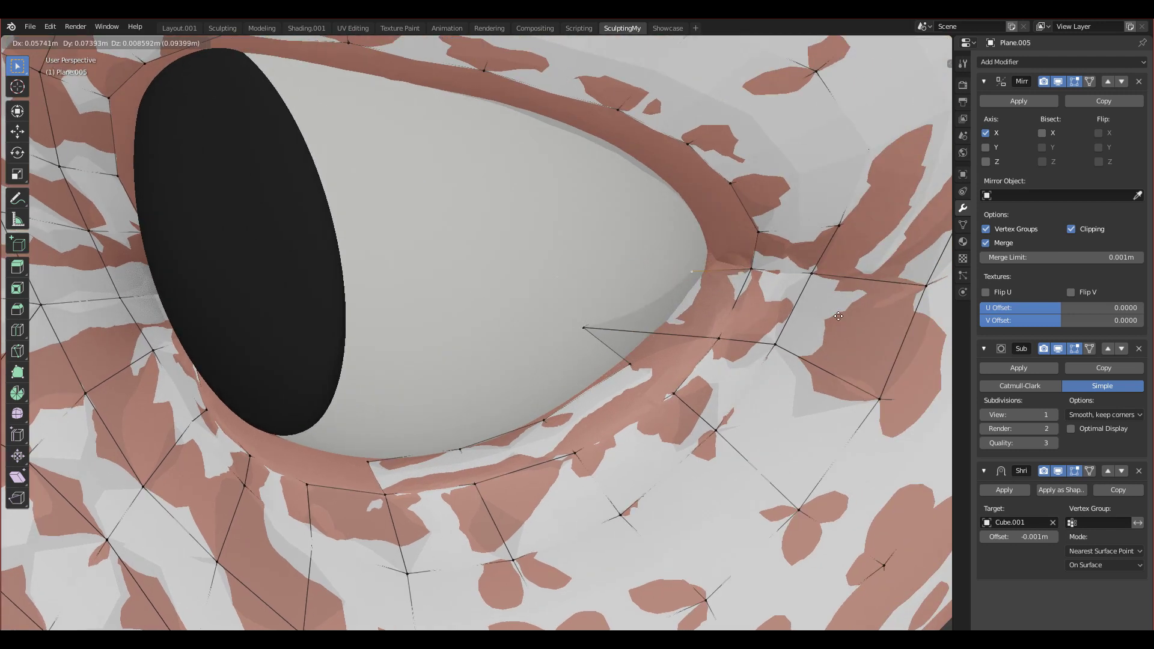
left_click(620, 326)
key("g")
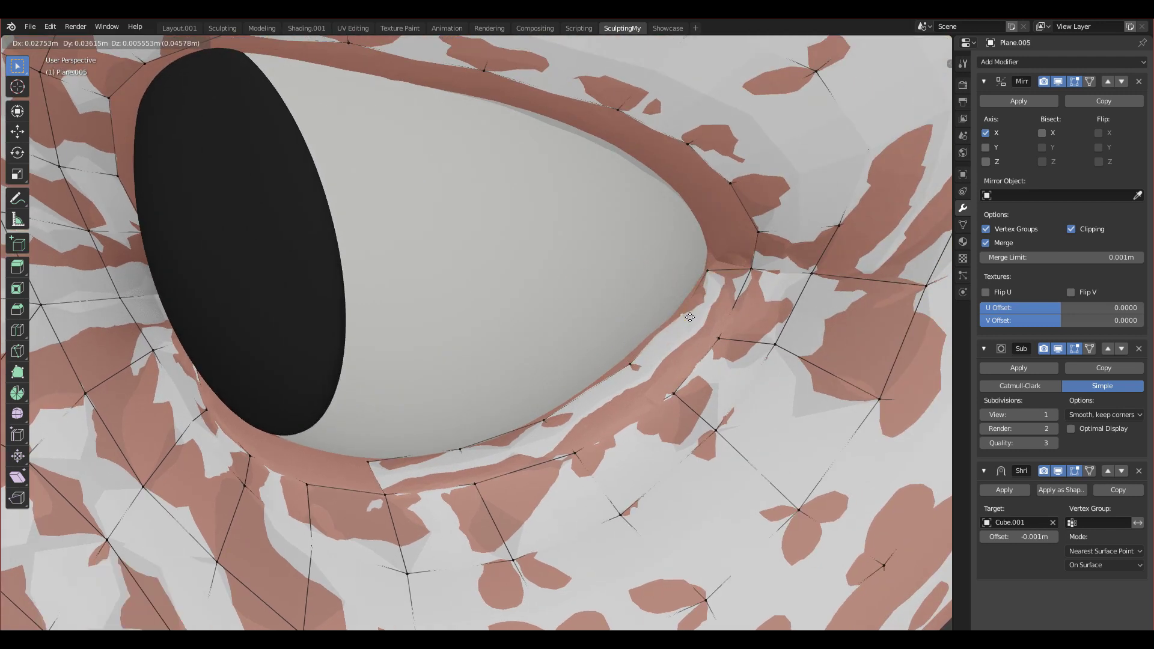
left_click(669, 330)
left_click(628, 362)
key("g")
left_click(626, 360)
Move the vertex at the extruded strip's inner end outward along the lower lid's edge
middle_click_drag(454, 512, 484, 423)
left_click(443, 474)
key("g")
left_click(458, 470)
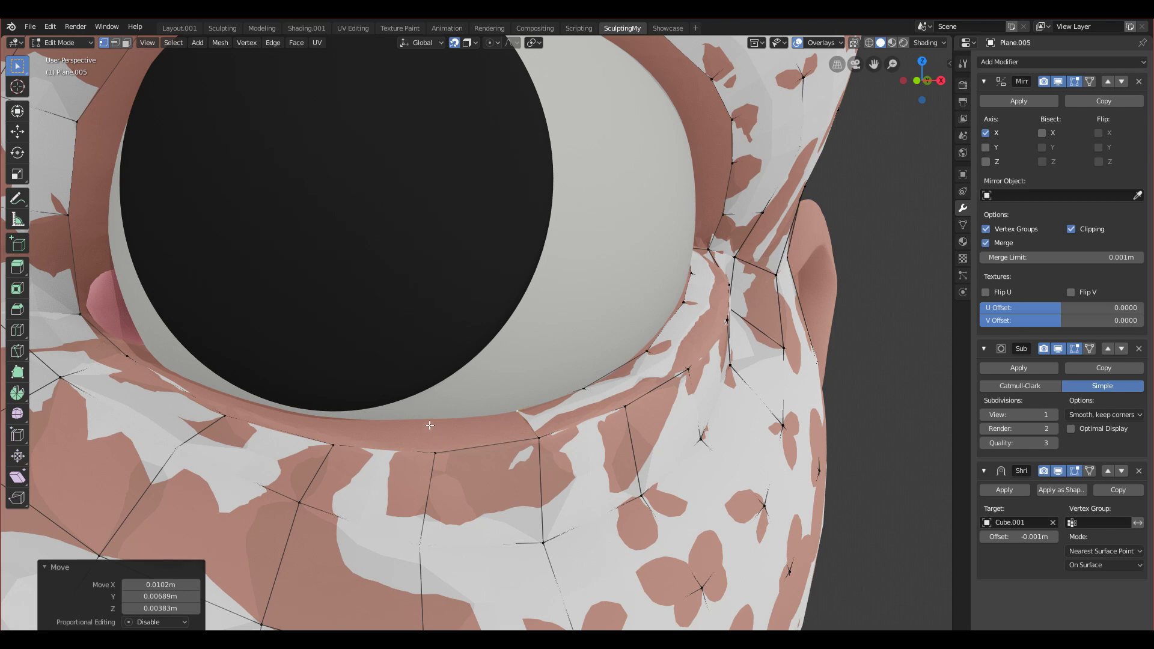
scroll(144, 324, "down", 8)
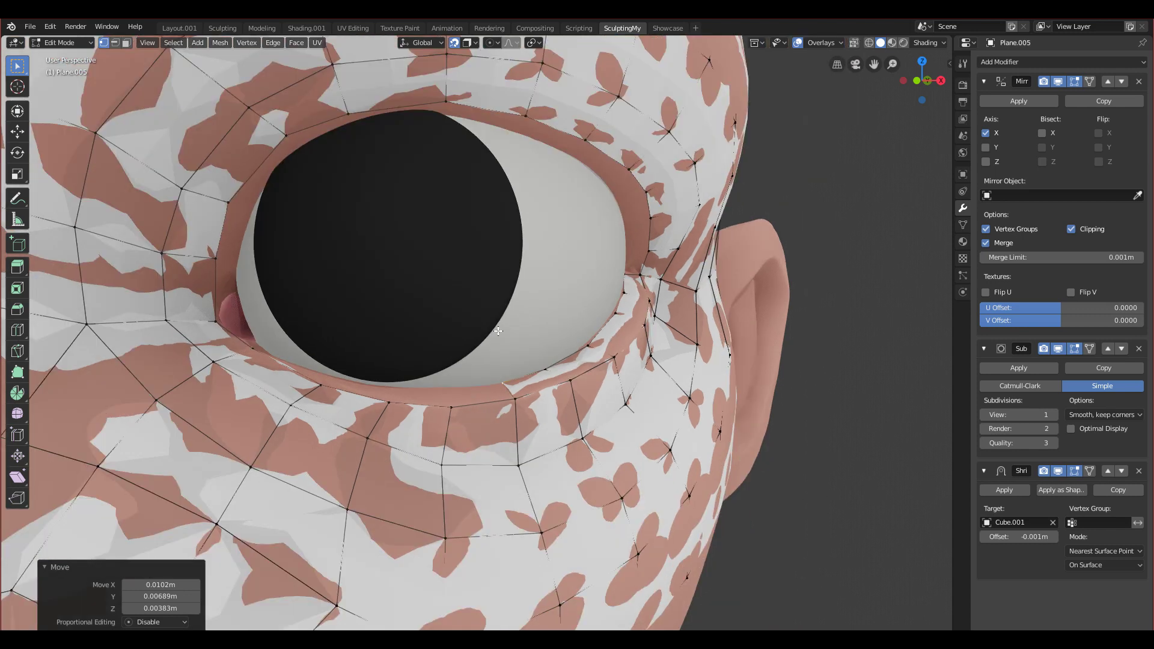
Leave Edit Mode and hide the white eyeball and black pupil objects to expose the eye socket
key("KP_1")
key("ctrl+Tab")
left_click(347, 313)
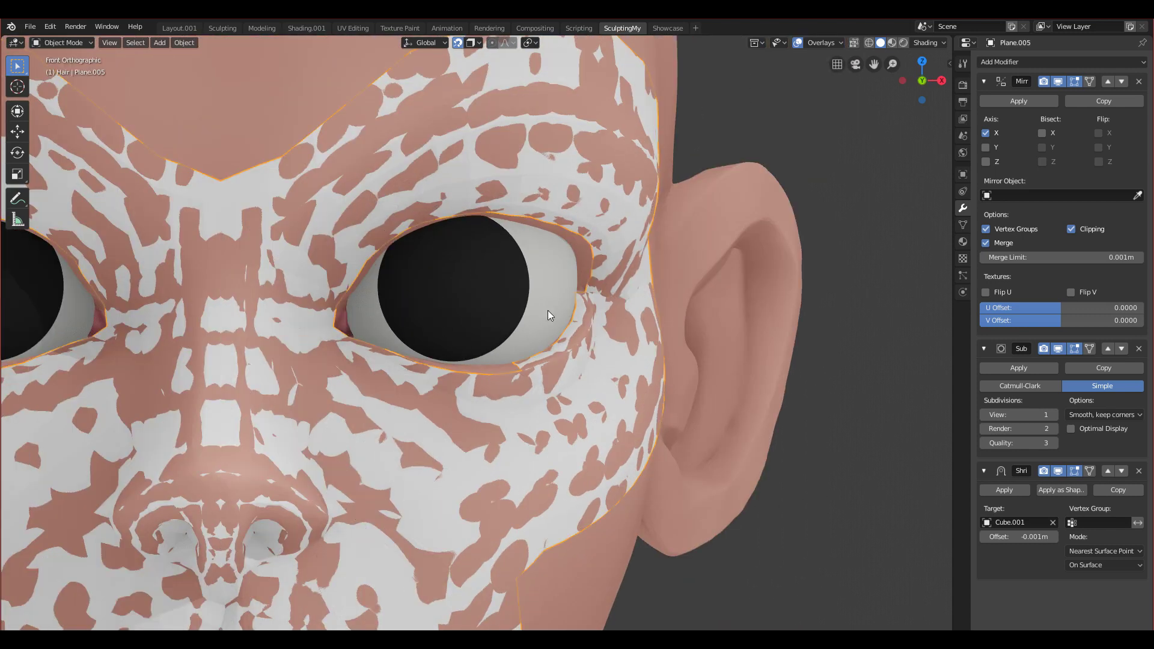
left_click(547, 310)
key("x")
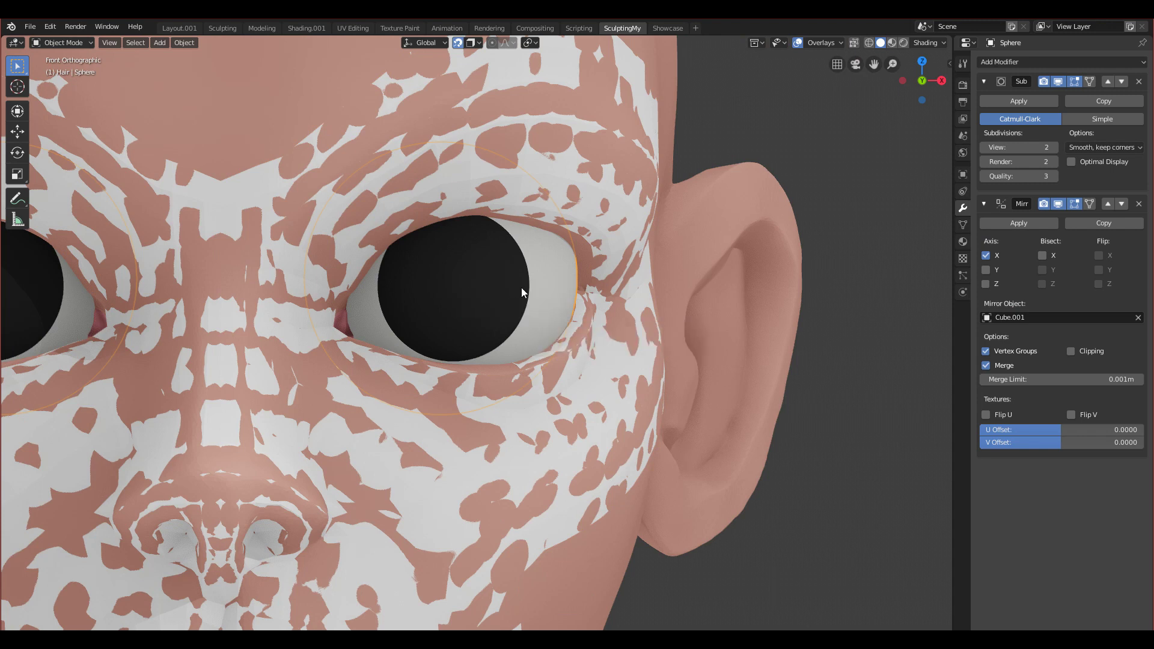
key("h")
left_click(504, 292)
key("h")
Edit the face mask mesh again and extrude the lower lid strip's inner end vertex along the lid
middle_click_drag(507, 308, 517, 406)
scroll(496, 373, "up", 2)
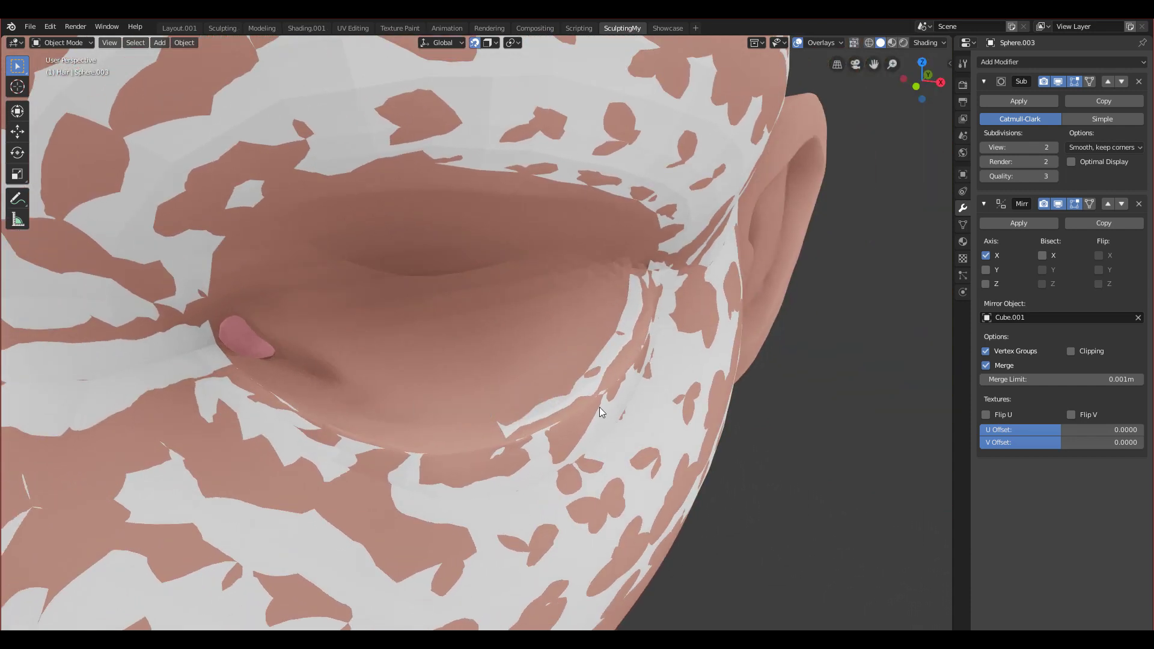
left_click(531, 412)
left_click(540, 409)
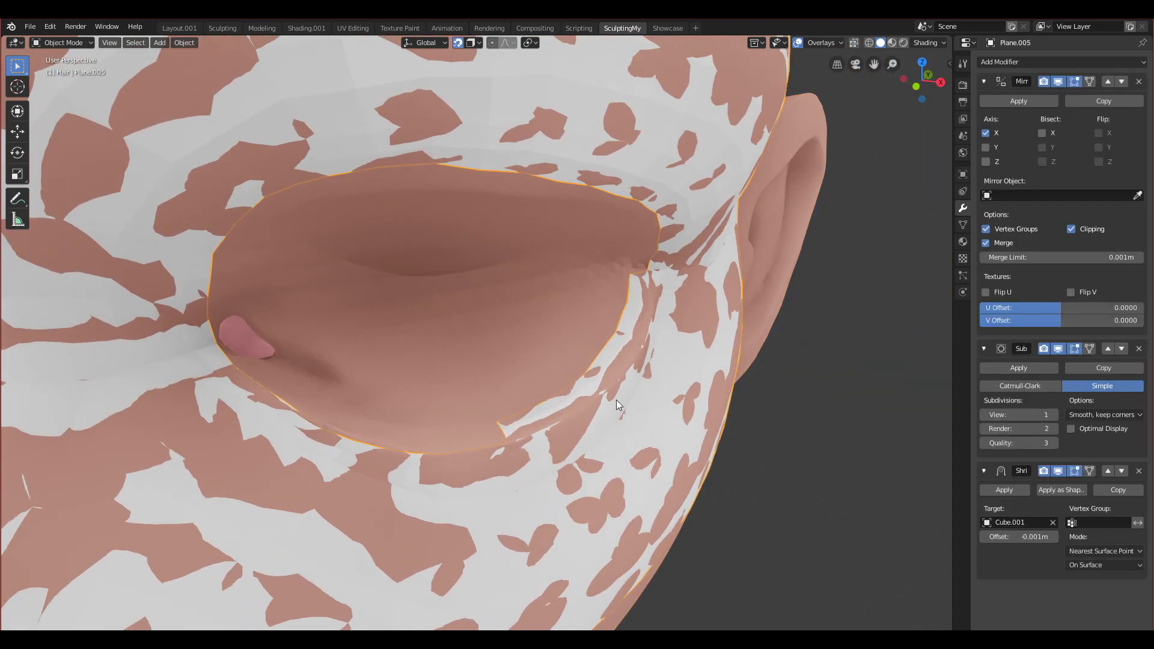
key("Tab")
middle_click_drag(494, 424, 515, 511)
scroll(515, 438, "up", 2)
middle_click_drag(516, 438, 554, 347)
key("e")
left_click(481, 360)
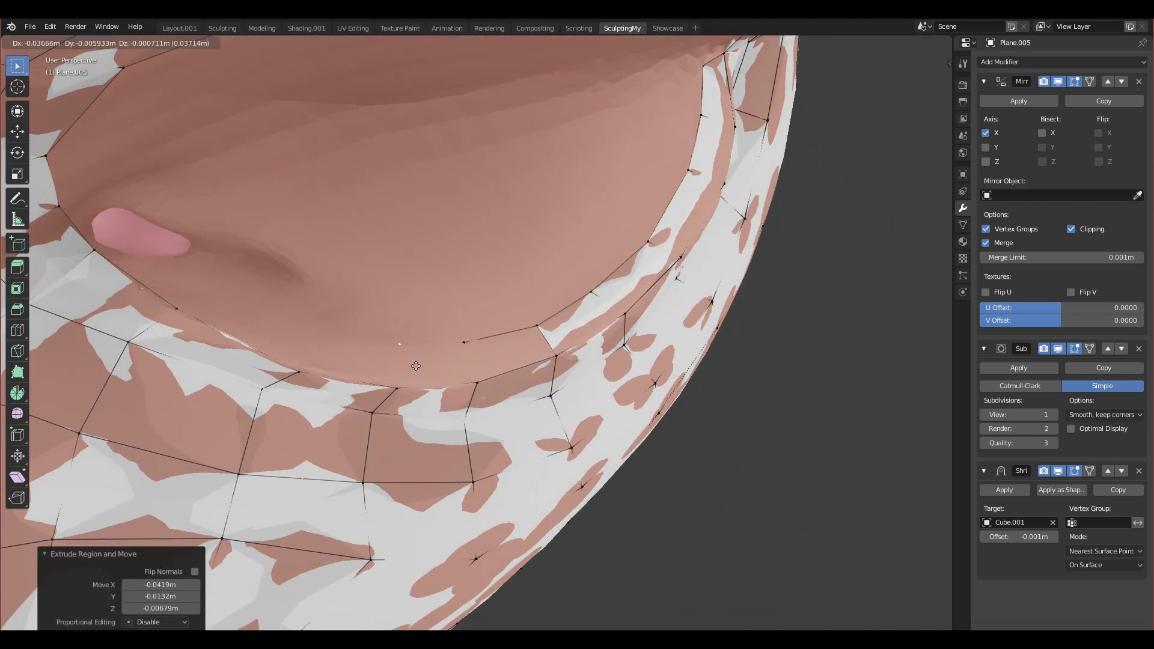
Reposition two vertices of the mask's edge along the inner part of the lower lid
middle_click_drag(403, 365, 364, 325)
scroll(364, 325, "down", 7)
middle_click_drag(397, 219, 409, 266)
scroll(450, 360, "up", 6)
middle_click_drag(450, 360, 460, 369)
scroll(452, 364, "up", 3)
left_click(440, 404)
key("g")
left_click(368, 401)
left_click(320, 380)
key("g")
left_click(307, 374)
Extrude the inner vertex chain further along the lower lid toward the inner eye corner
left_click(430, 346)
key("e")
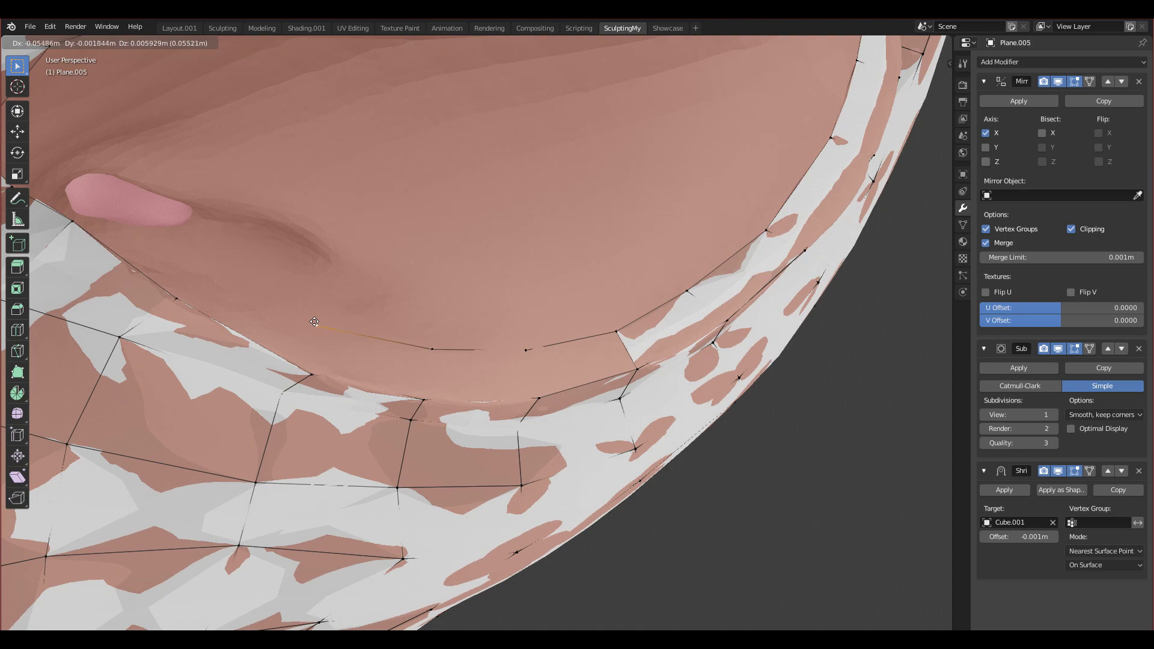
left_click(313, 321)
middle_click_drag(313, 321, 319, 246)
key("g")
left_click(308, 248)
key("e")
left_click(362, 234)
Extend the chain's end with one more vertex placed on the pink tear duct
key("h")
middle_click_drag(361, 234, 332, 247)
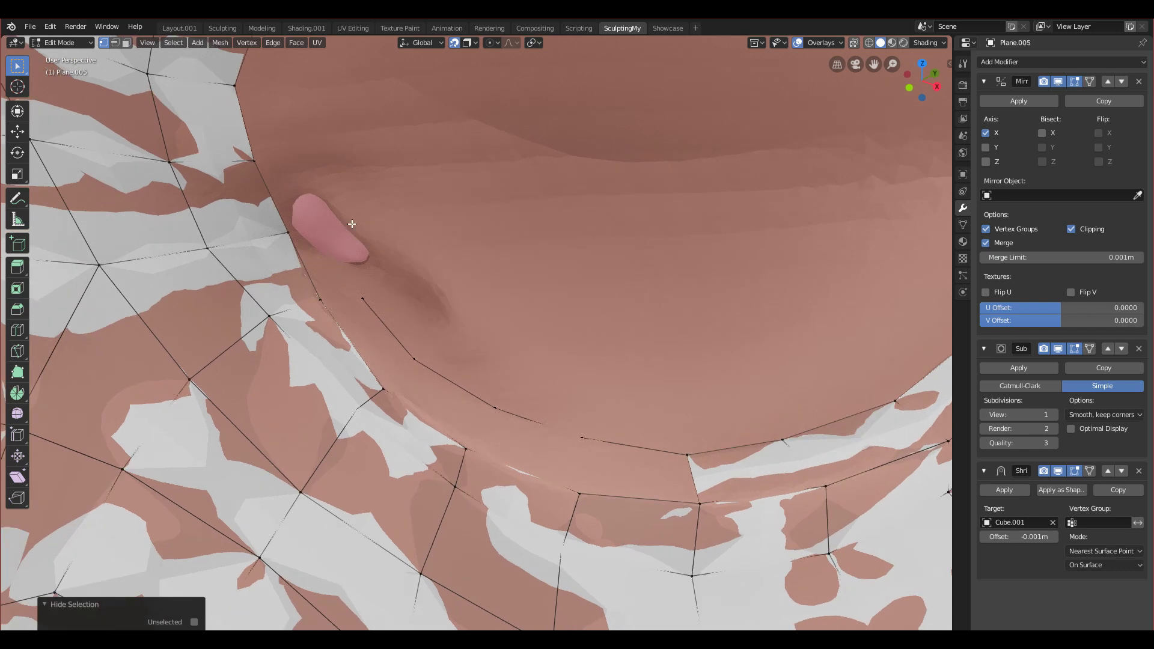
right_click(389, 224)
left_click(367, 299)
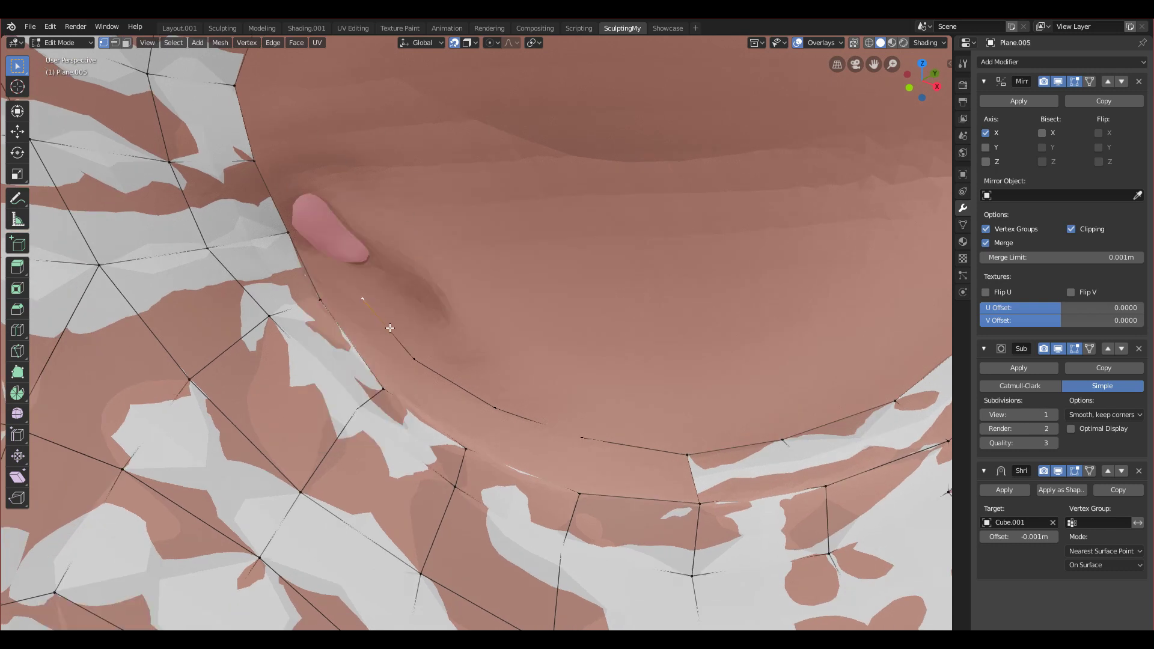
key("g")
left_click(333, 242)
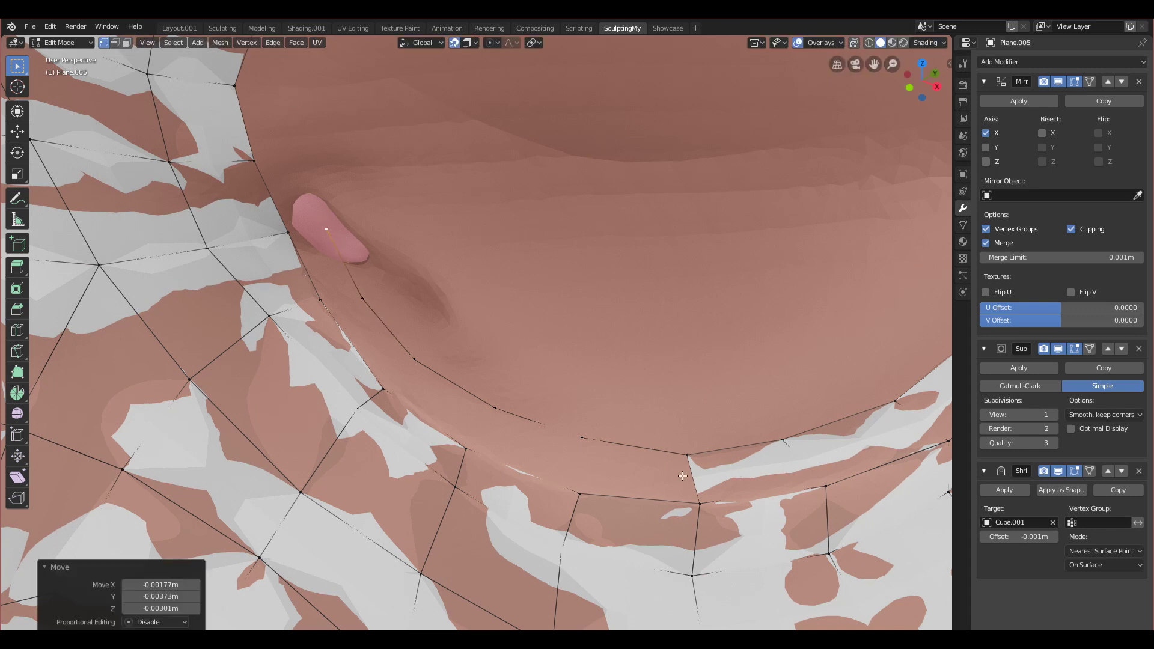
Fill the gap between the lower lid's vertex chain and the mask edge with faces up to the inner eye corner
left_click(690, 451)
left_click(696, 502, "shift")
key("f")
key("f")
key("f")
key("f")
key("f")
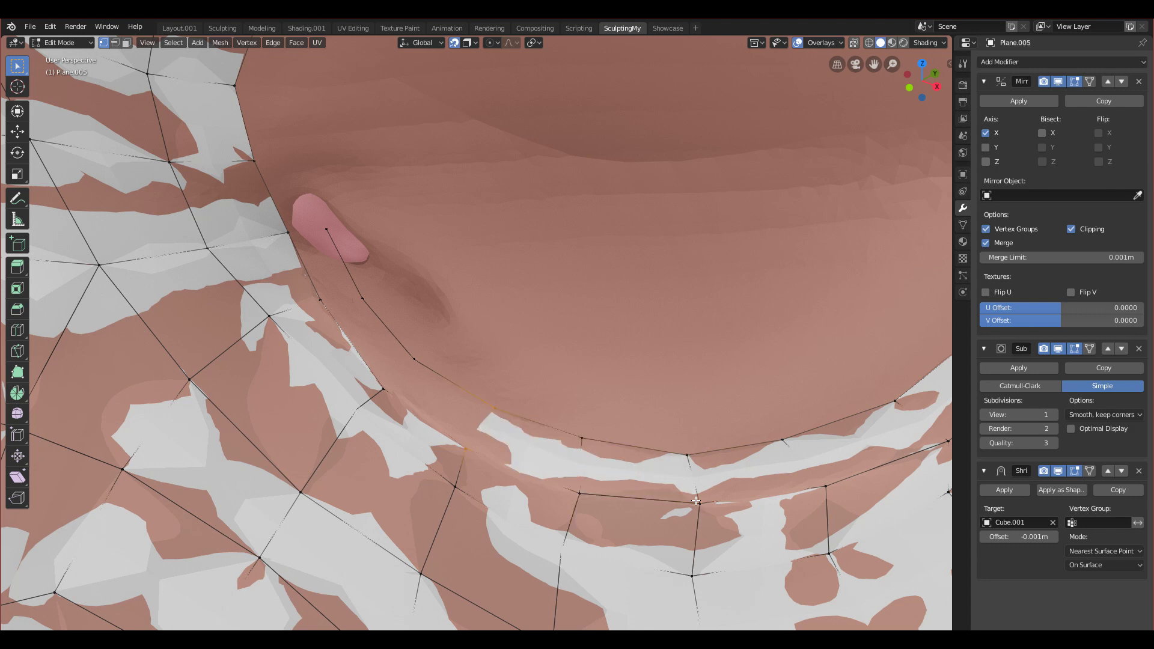
Reposition the filled strip's end vertices beside the tear duct at the inner eye corner
middle_click_drag(357, 241, 385, 242)
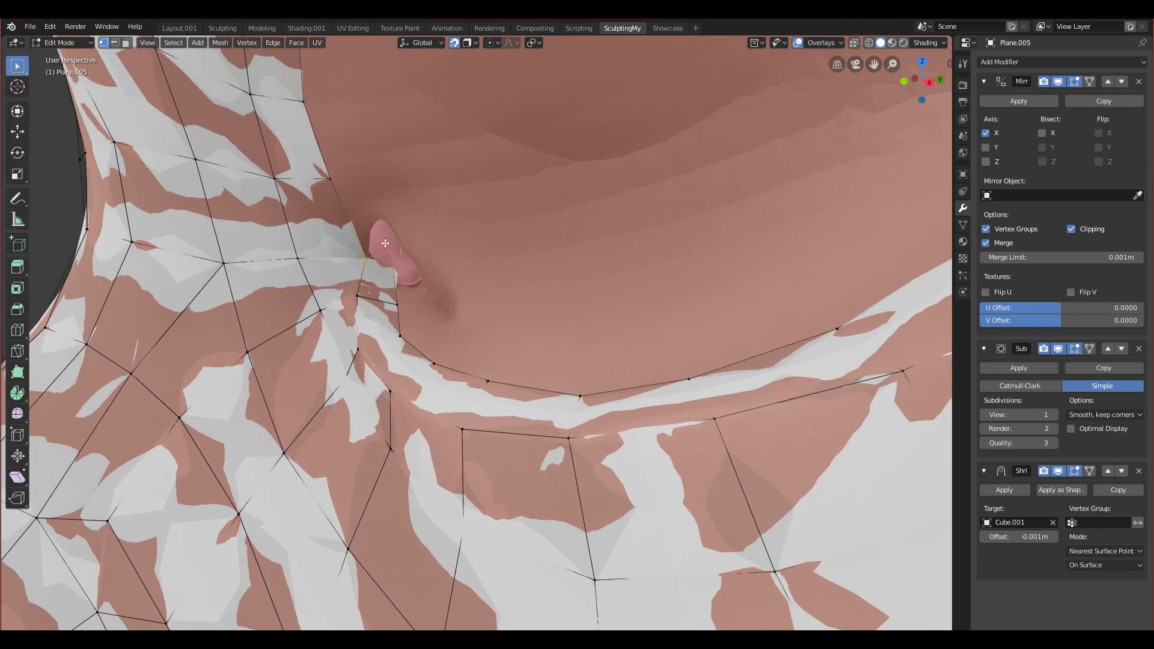
key("g")
left_click(370, 260)
key("g")
left_click(376, 259)
scroll(375, 259, "down", 5)
scroll(457, 330, "up", 6)
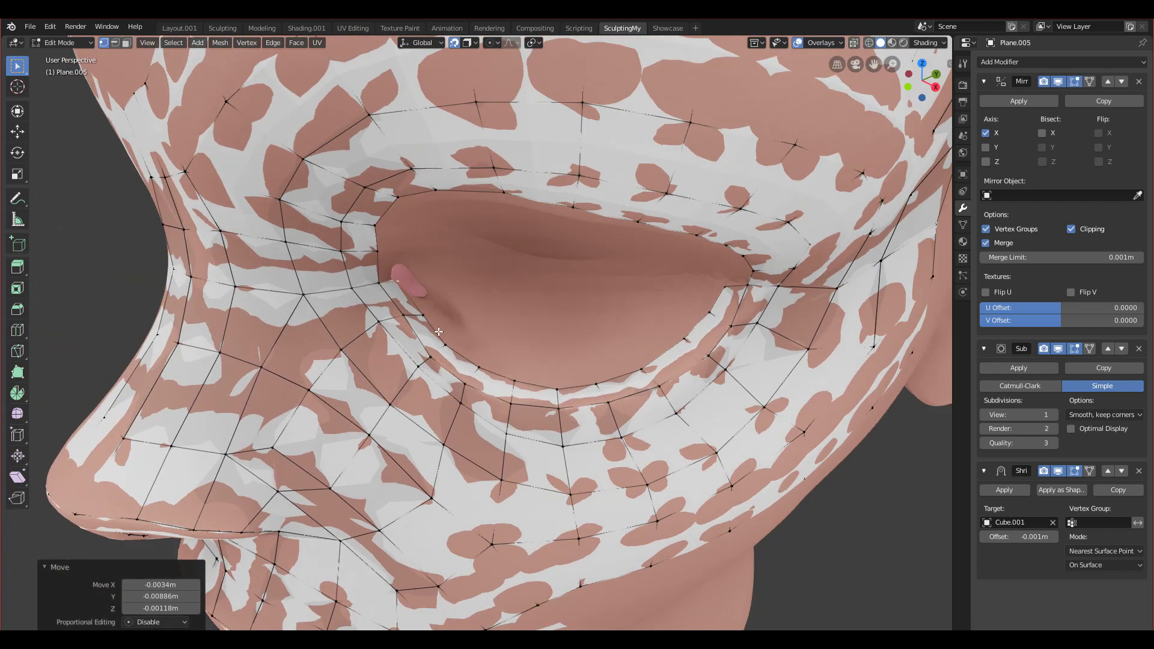
Extrude a chain of vertices from the tear duct up along the inner side of the eye opening
middle_click_drag(457, 330, 348, 367)
key("g")
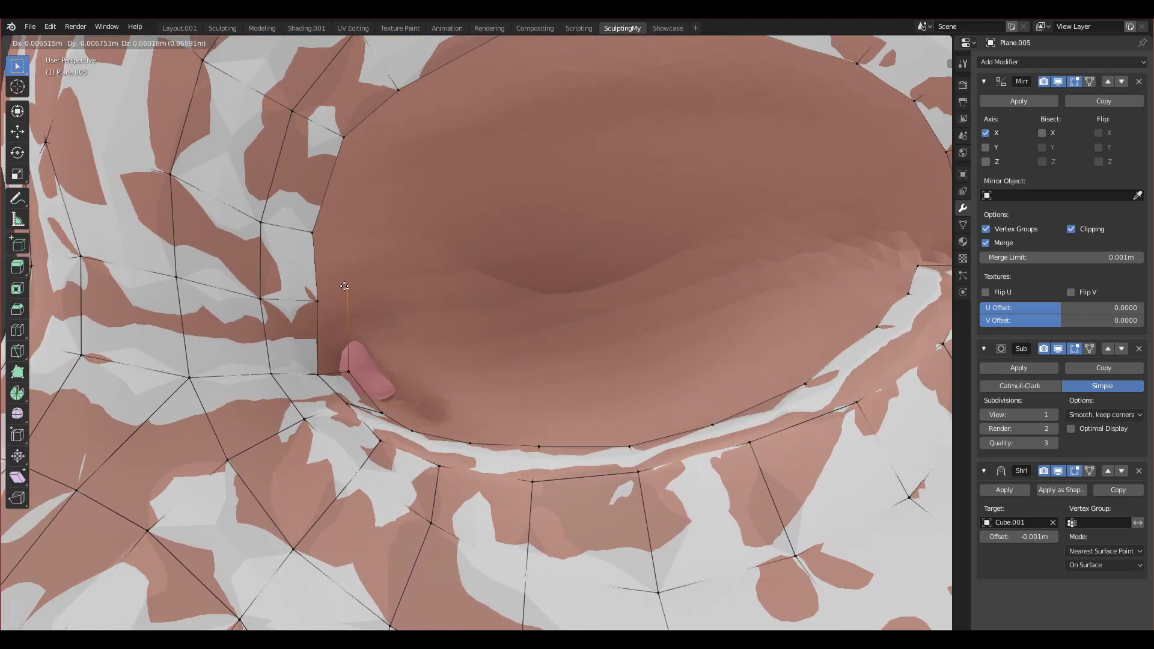
left_click(346, 299)
key("e")
left_click(350, 227)
key("e")
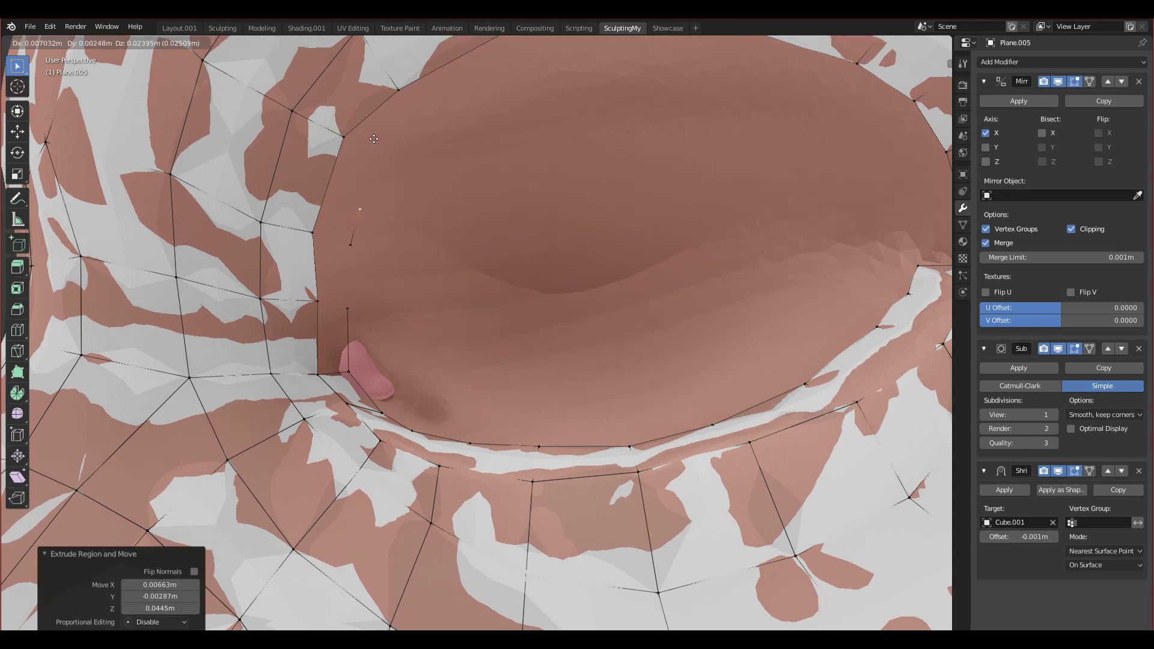
left_click(377, 129)
Continue the vertex chain with four extrusions across the underside of the upper lid
middle_click_drag(413, 172, 309, 280, "shift")
key("e")
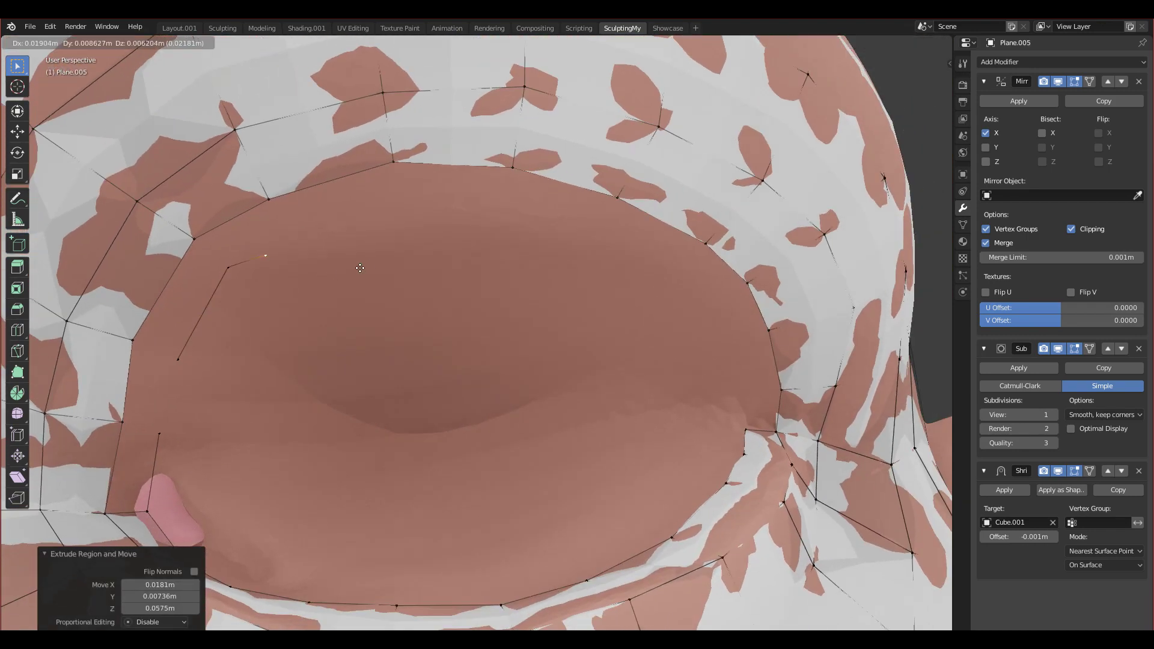
left_click(365, 255)
key("e")
left_click(479, 227)
key("e")
left_click(595, 231)
key("e")
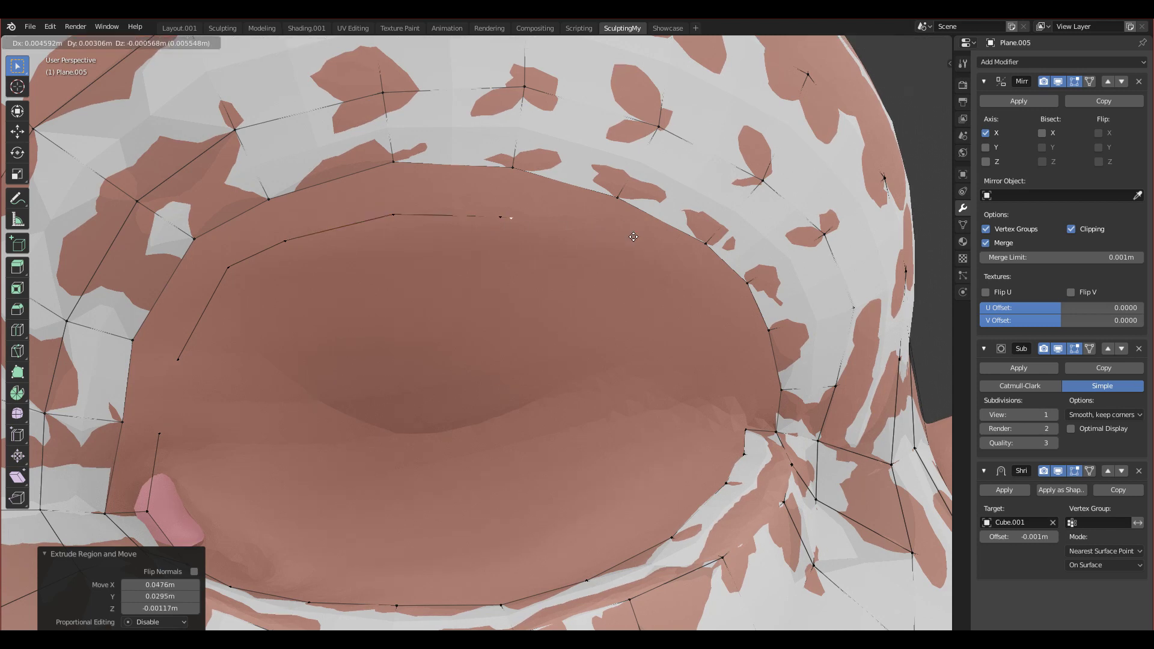
left_click(690, 261)
Extrude four more vertices down the outer part of the upper lid toward the outer eye corner
key("e")
left_click(763, 297)
key("e")
left_click(804, 330)
key("e")
left_click(820, 358)
key("e")
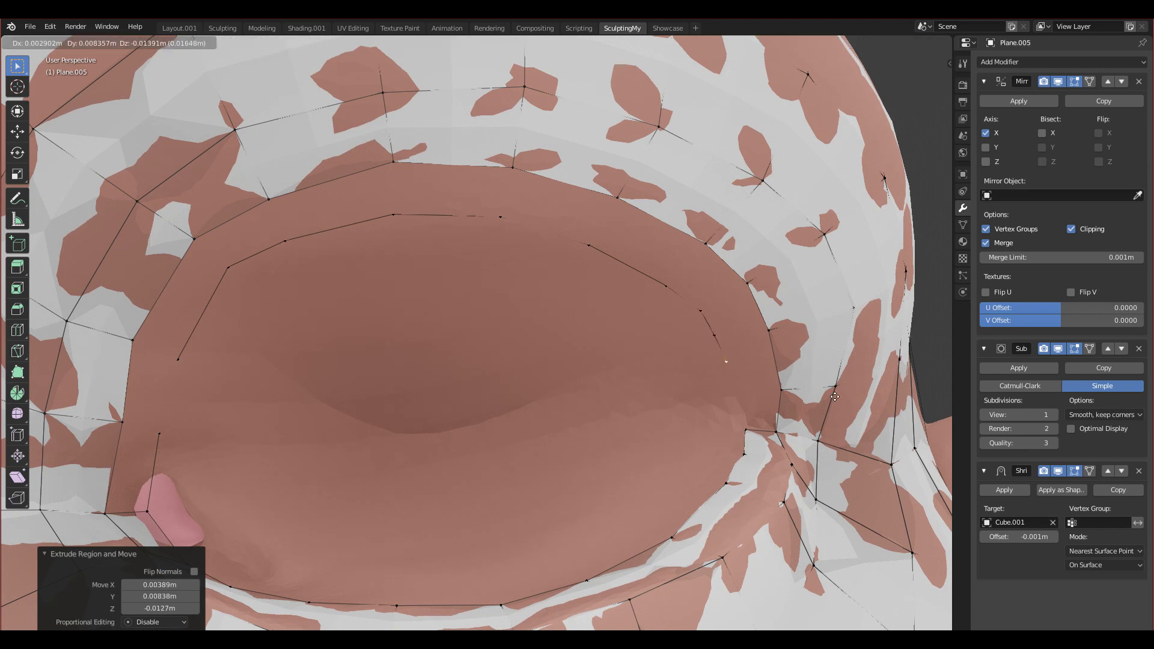
left_click(843, 411)
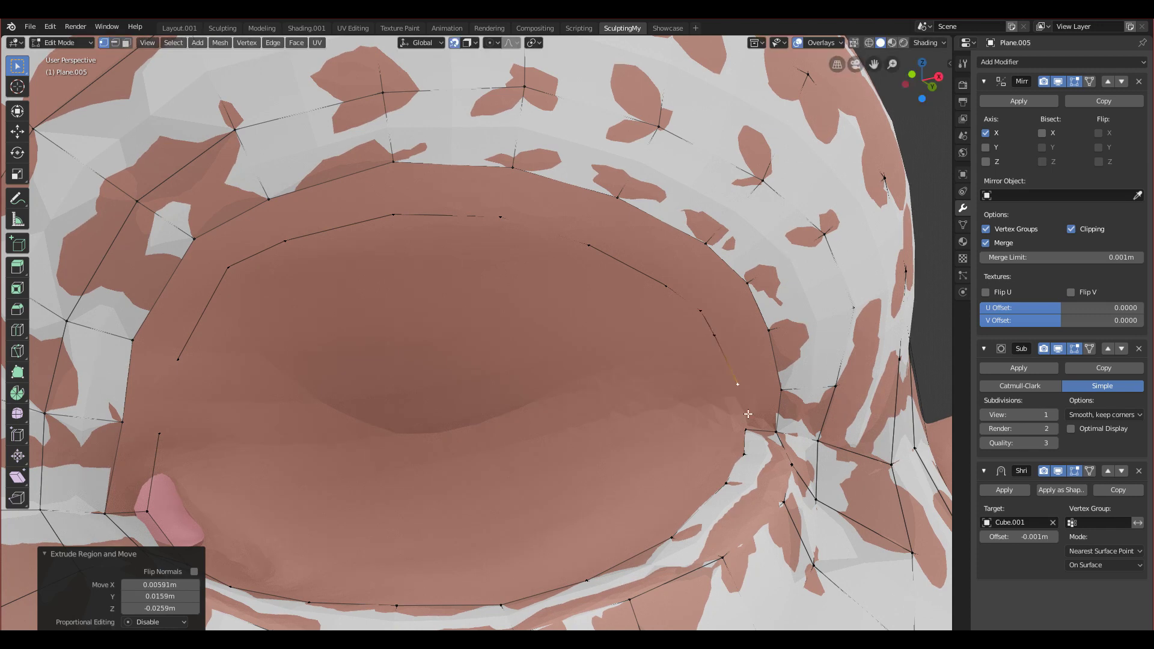
Fill the strip between the upper lid's vertex chain and the mask edge with faces, starting at the tear duct
left_click(146, 512)
left_click(103, 515, "shift")
middle_click_drag(226, 501, 209, 492, "shift")
key("f")
key("f")
key("f")
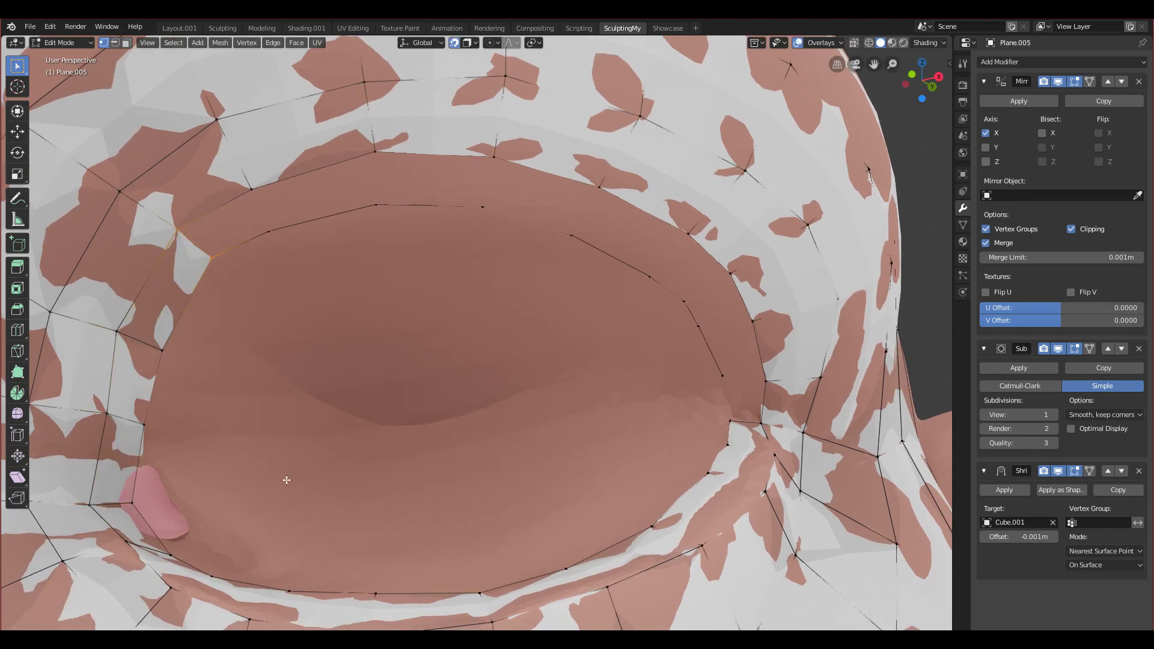
key("f")
key("f")
key("f")
key("f")
key("f")
key("f")
key("f")
key("f")
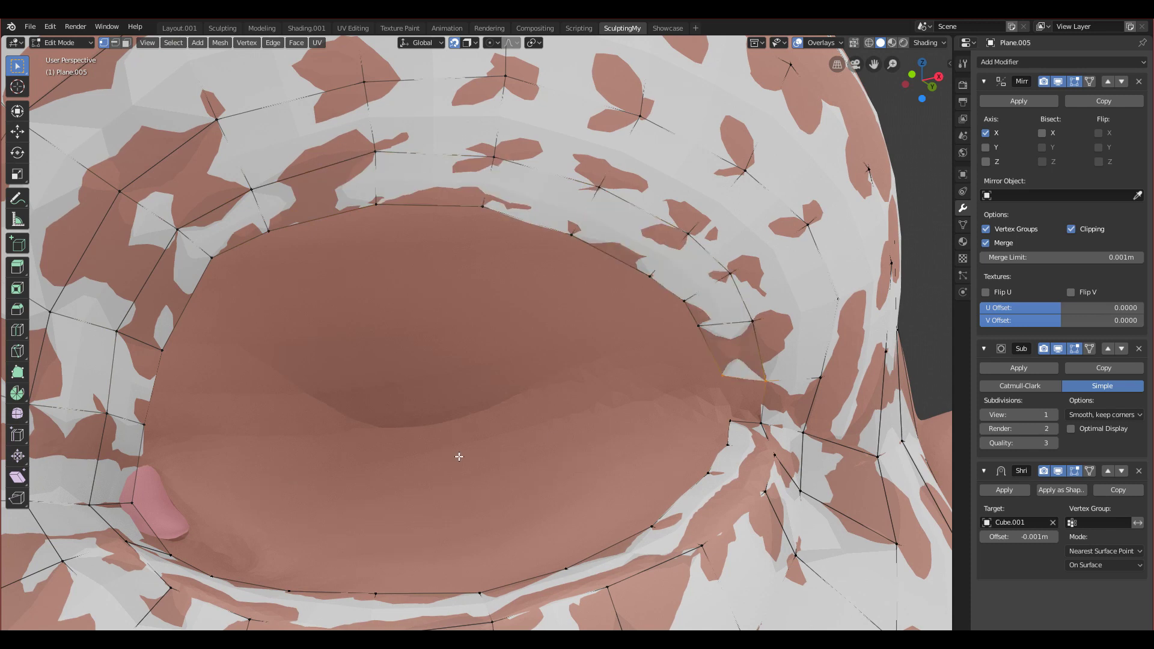
Nudge vertices on both sides of the eye opening and close the gap at the outer eye corner with a face
left_click_drag(700, 329, 707, 333)
left_click_drag(112, 424, 137, 424)
left_click(762, 409)
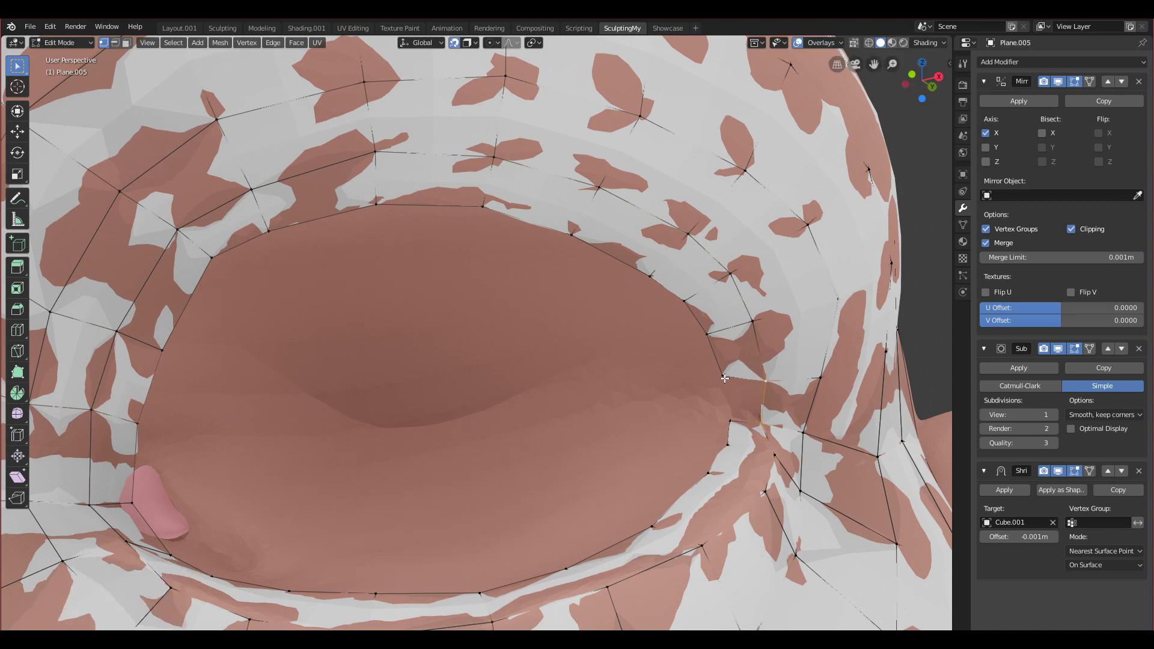
middle_click_drag(753, 425, 753, 375)
left_click(754, 377)
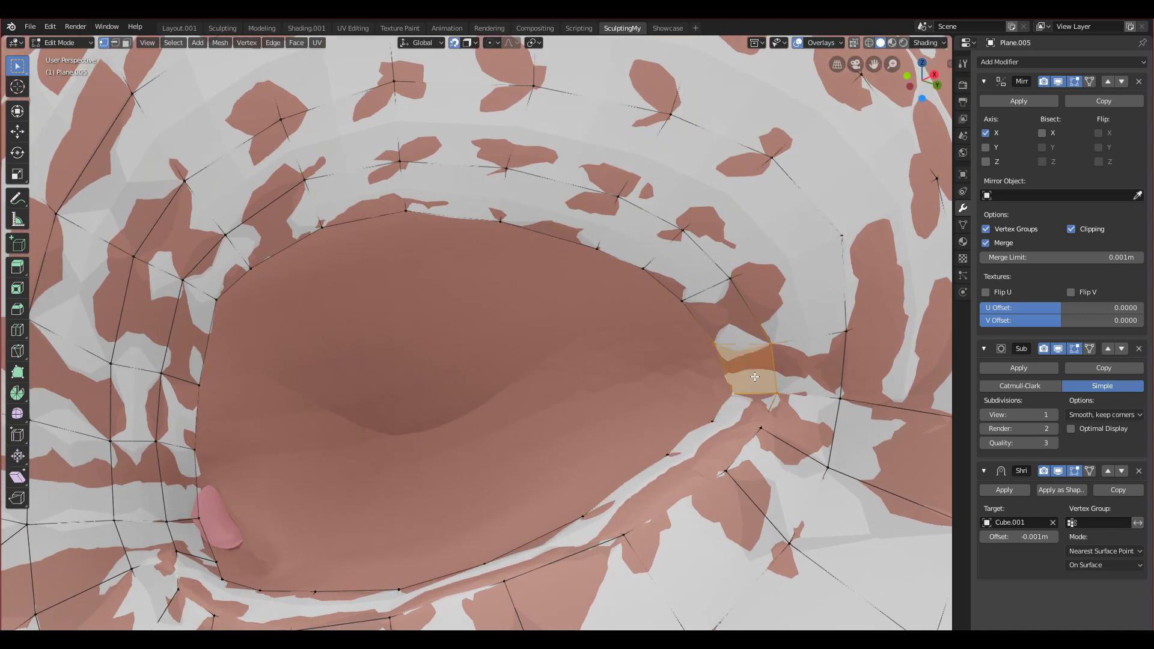
left_click_drag(716, 352, 726, 354)
Leave Edit Mode and unhide all of the character's objects in the front view
scroll(504, 391, "down", 2)
middle_click_drag(505, 391, 397, 363, "alt")
key("Tab")
scroll(425, 374, "down", 4)
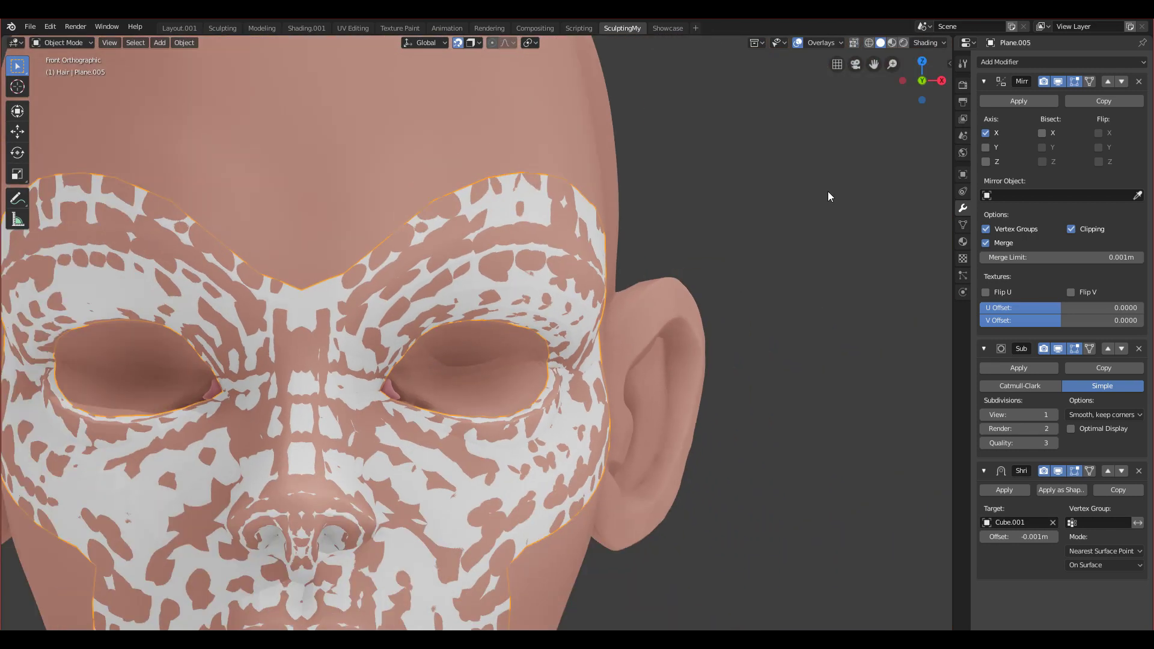
scroll(661, 271, "down", 4)
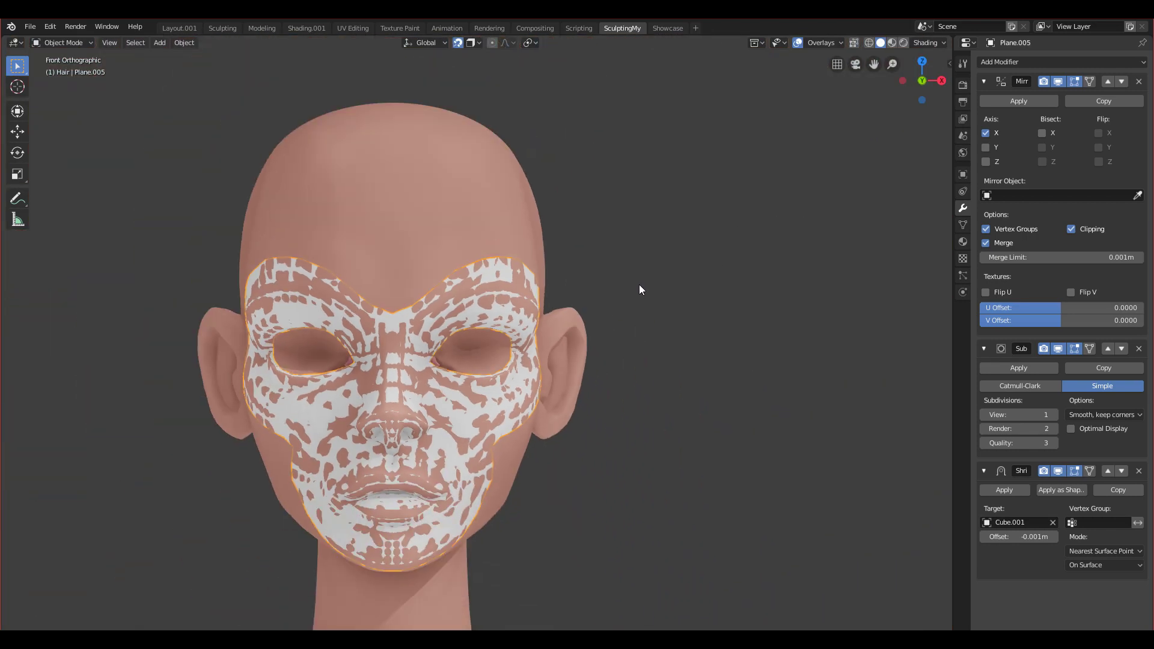
key("alt+h")
scroll(643, 330, "down", 3)
scroll(637, 350, "down", 2)
left_click(575, 370)
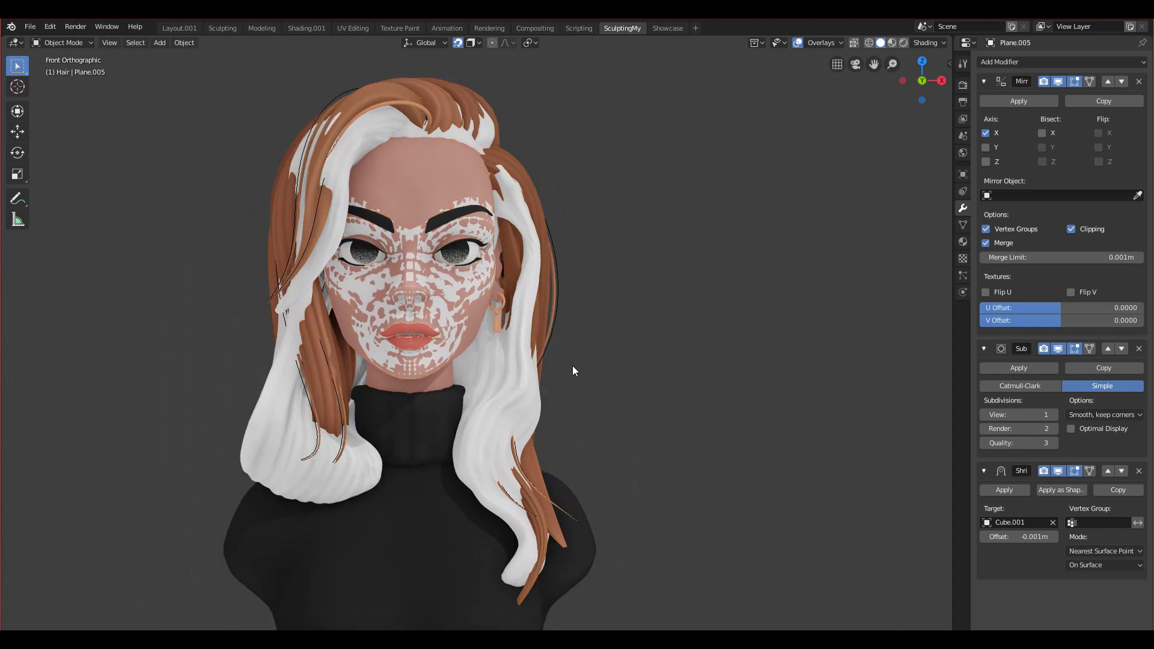
Hide the white and brown hair locks hanging on both sides of the head
left_click(517, 375)
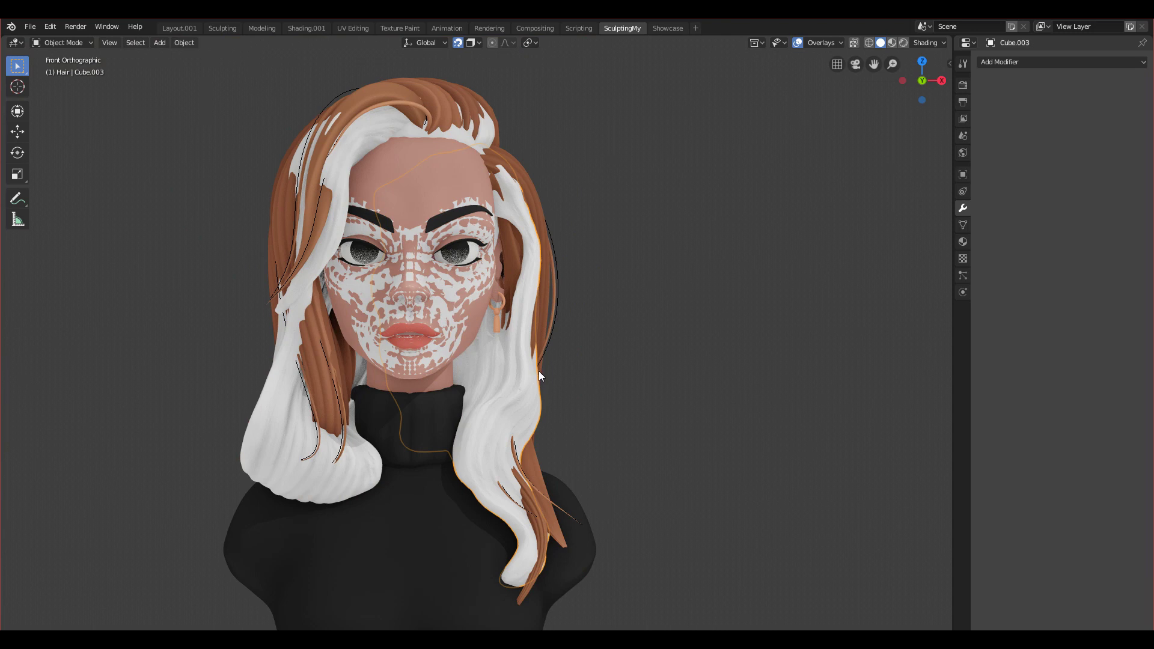
key("h")
left_click_drag(528, 148, 596, 382)
key("h")
left_click_drag(186, 314, 259, 411)
key("h")
left_click(337, 373)
key("h")
left_click_drag(481, 367, 578, 371)
key("h")
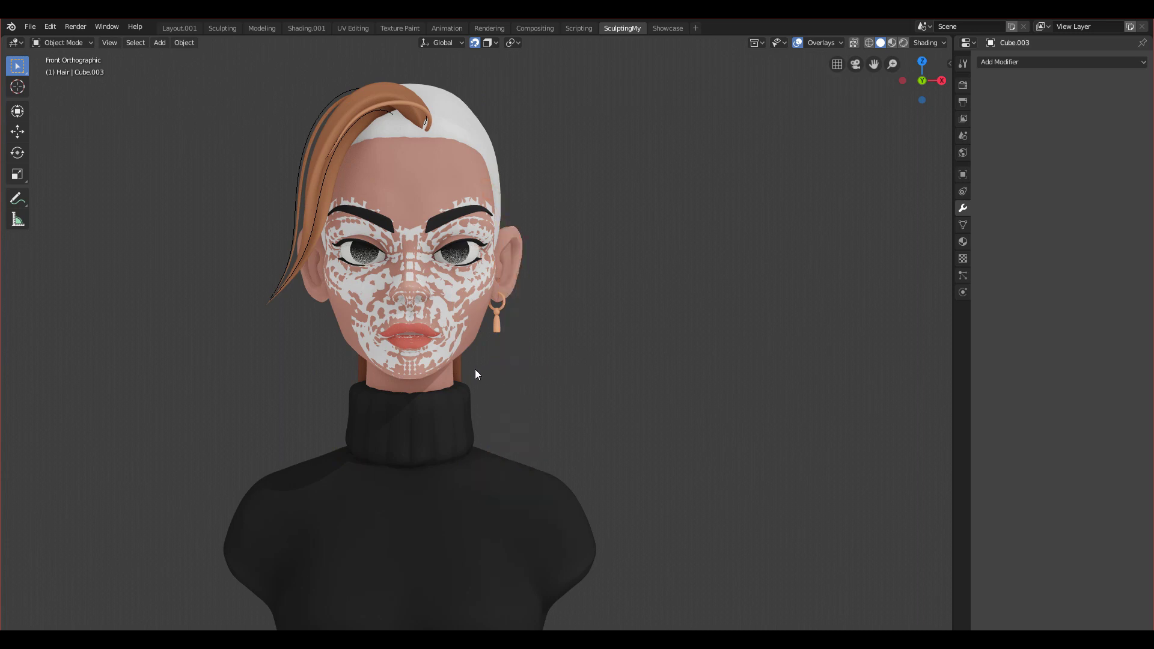
Hide the hair piece behind the neck and the earring
left_click(458, 372)
key("h")
left_click(497, 329)
key("h")
Hide the swept forelock pieces and the white scalp cap, and check the head from behind for leftovers
left_click(373, 114)
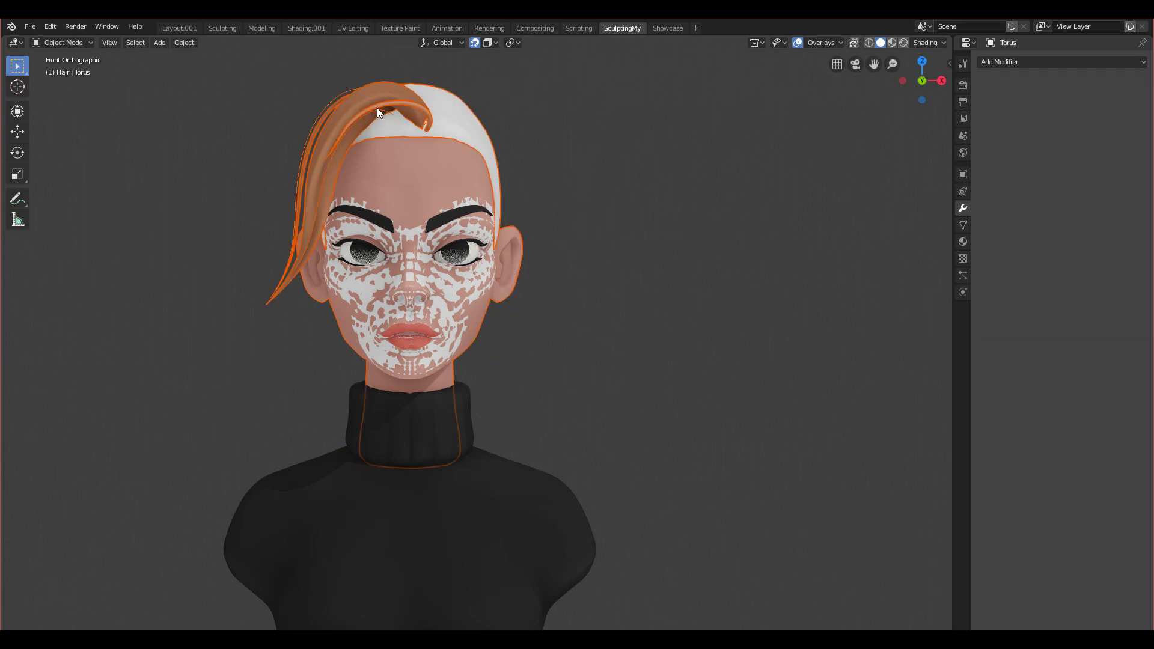
left_click(376, 106)
key("h")
left_click(365, 103)
key("h")
key("h")
left_click(376, 106)
key("h")
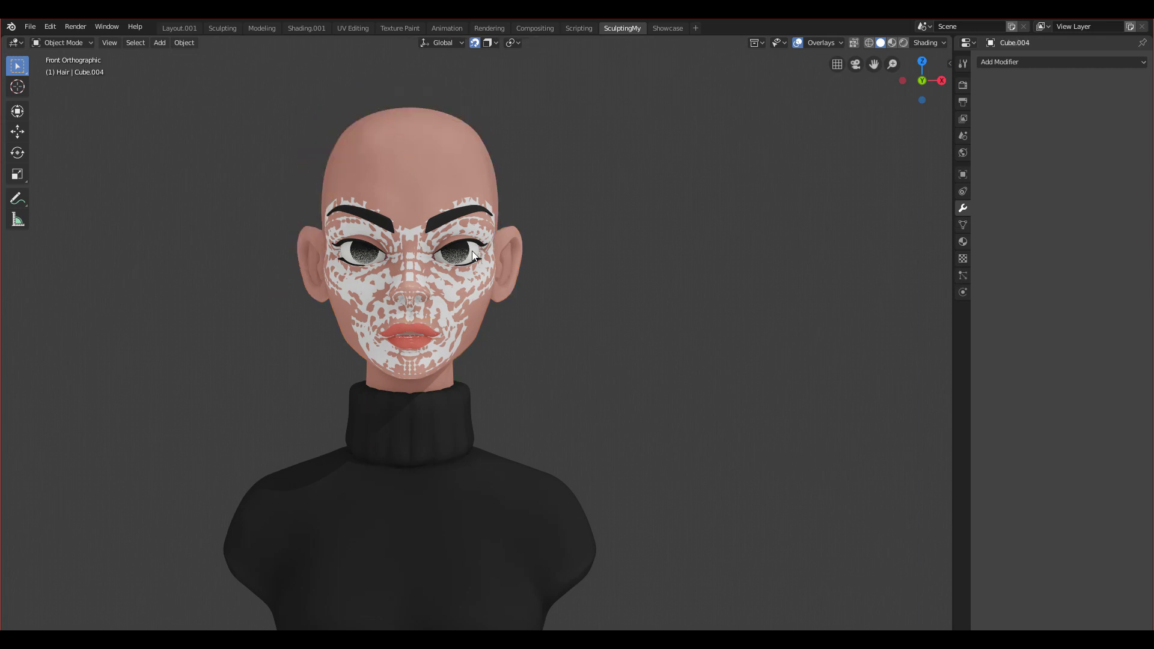
key("ctrl+KP_1")
left_click(547, 311)
key("h")
key("KP_1")
Hide the upper and lower lip objects
scroll(615, 337, "up", 6)
left_click(327, 453)
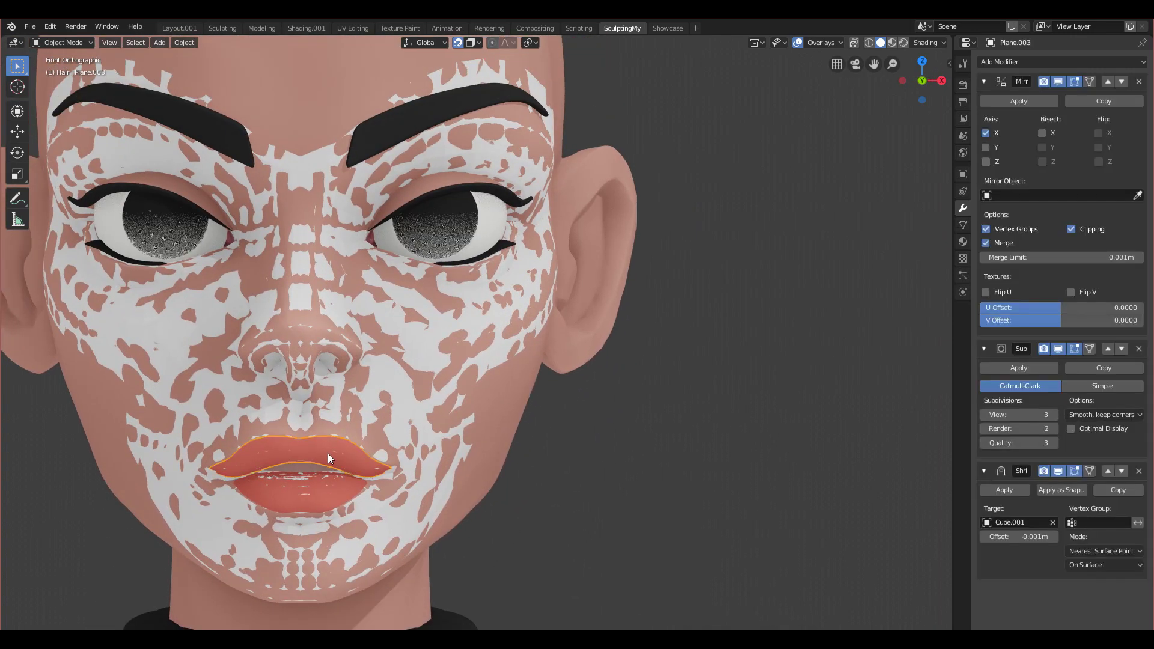
key("h")
left_click(282, 495)
key("h")
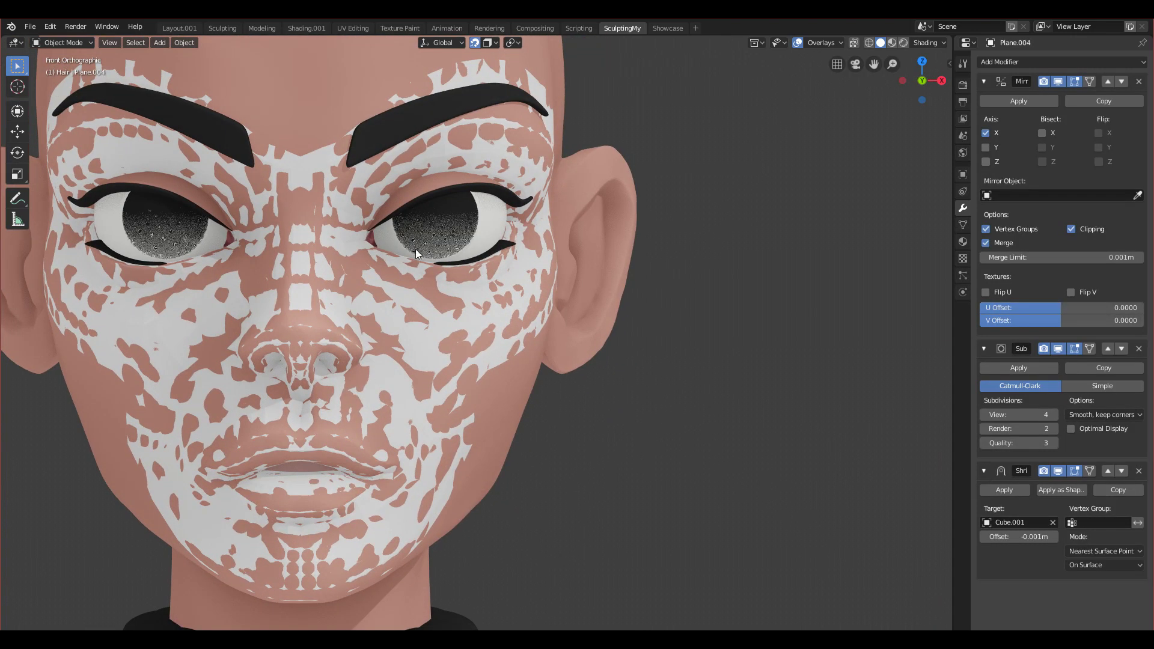
Hide the outer eye sphere that covers the black pupils with a grainy shade
left_click(445, 229)
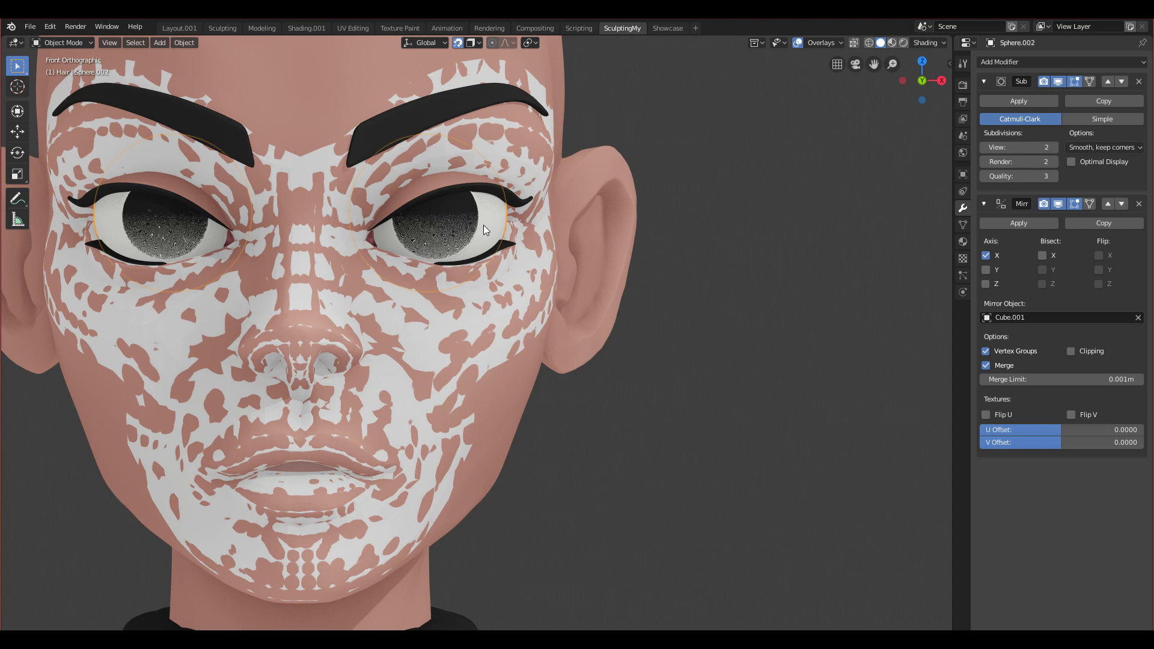
key("g")
right_click(656, 240)
key("h")
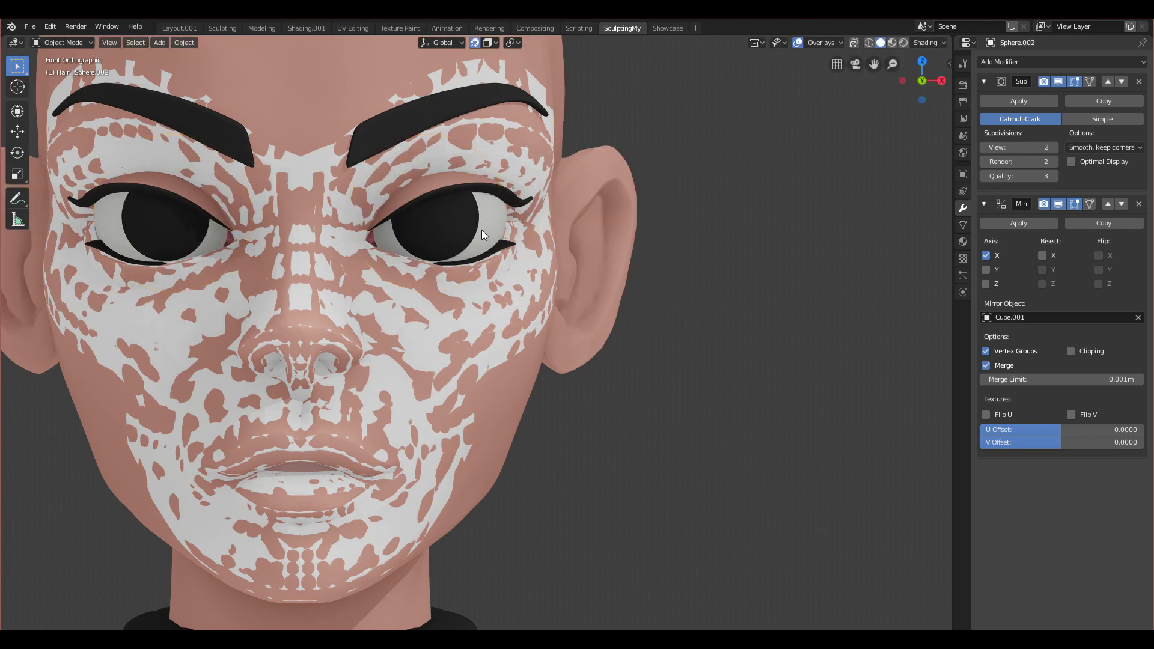
Hide the eyebrows, the upper lash lines and the lower lash lines
left_click(460, 102)
key("h")
left_click(499, 191)
key("h")
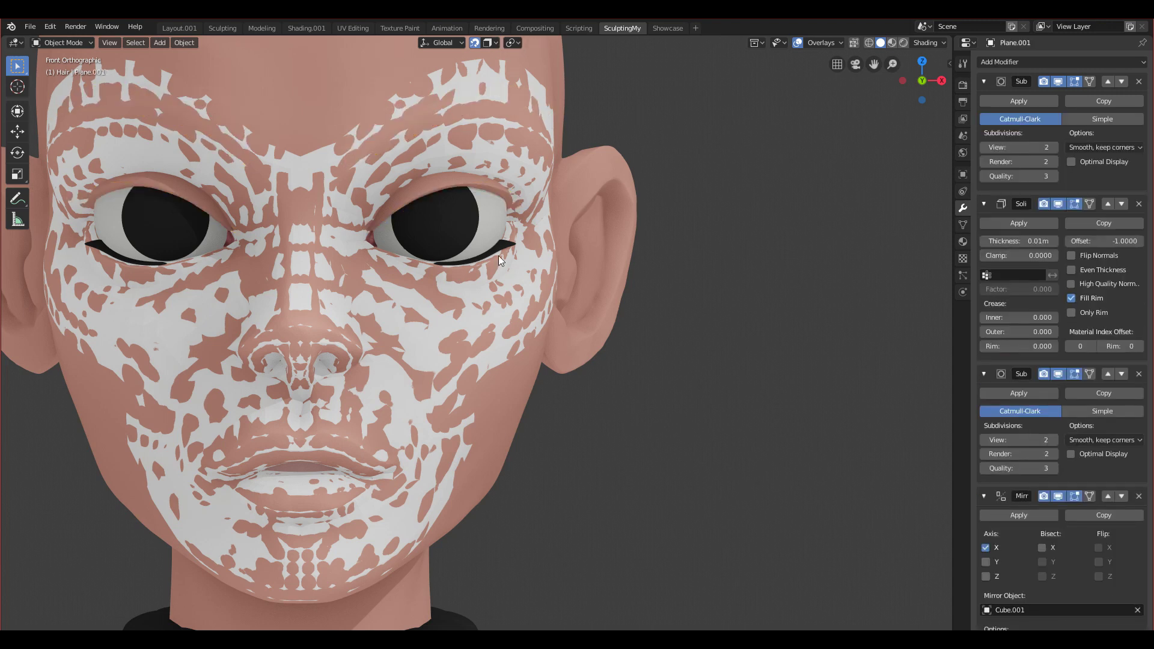
left_click(496, 249)
key("h")
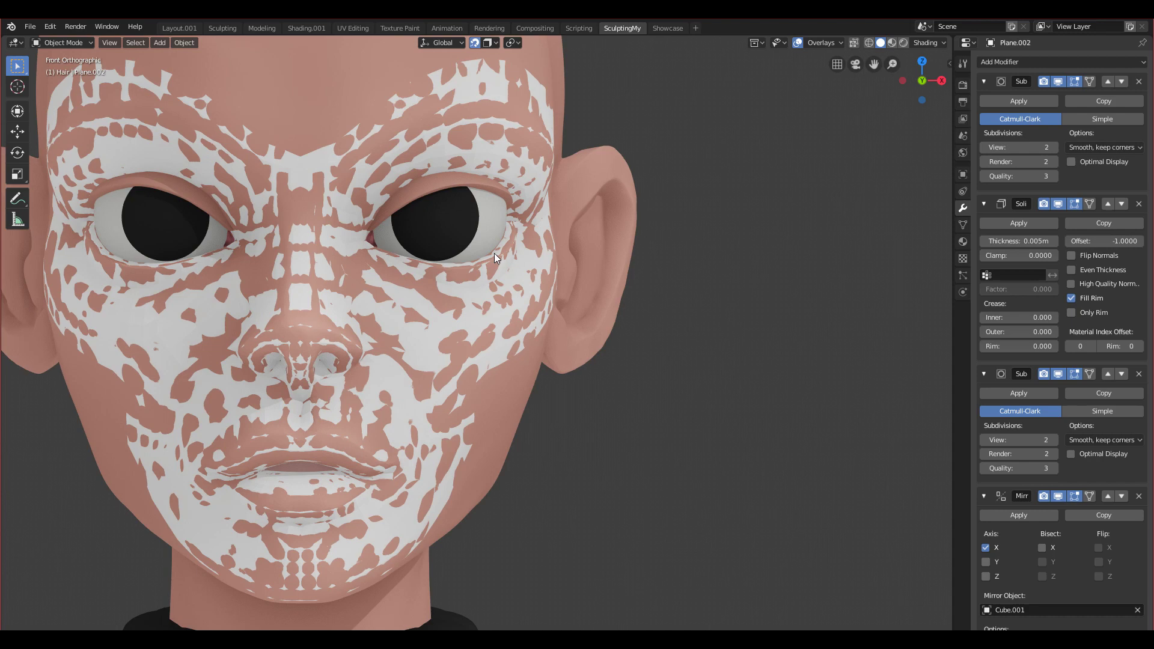
Examine how the face mask meets the eyelids and eyeball from the front and the side
scroll(494, 254, "up", 4)
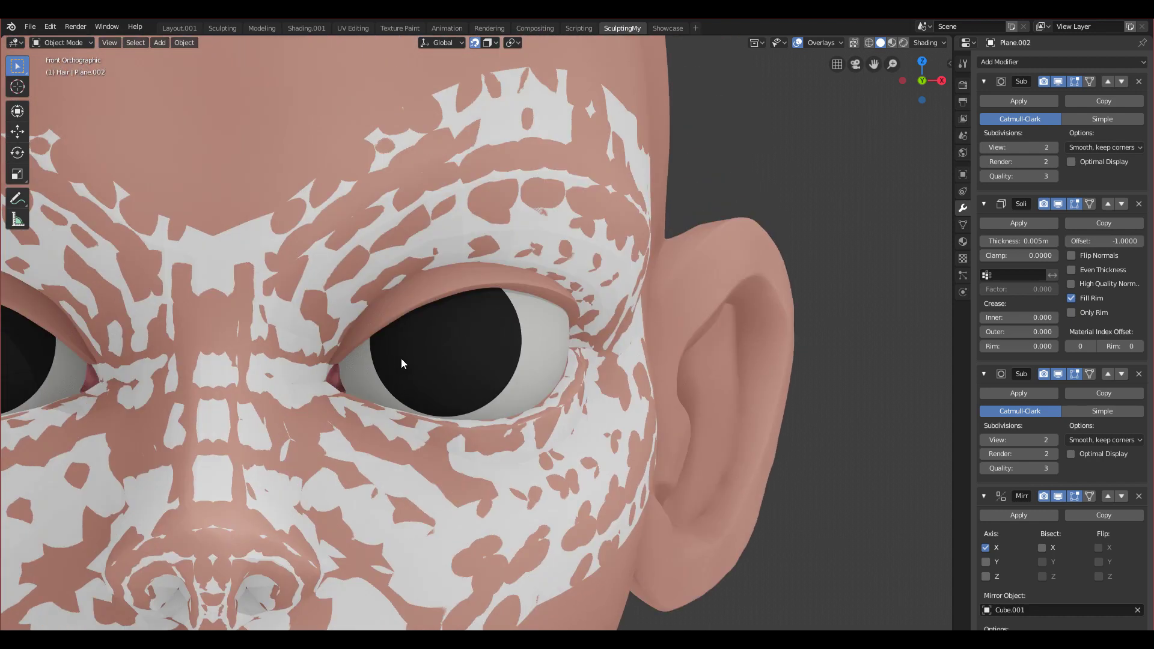
middle_click_drag(401, 358, 271, 366)
scroll(343, 438, "down", 1)
key("grave")
left_click(281, 351)
middle_click_drag(425, 303, 286, 301)
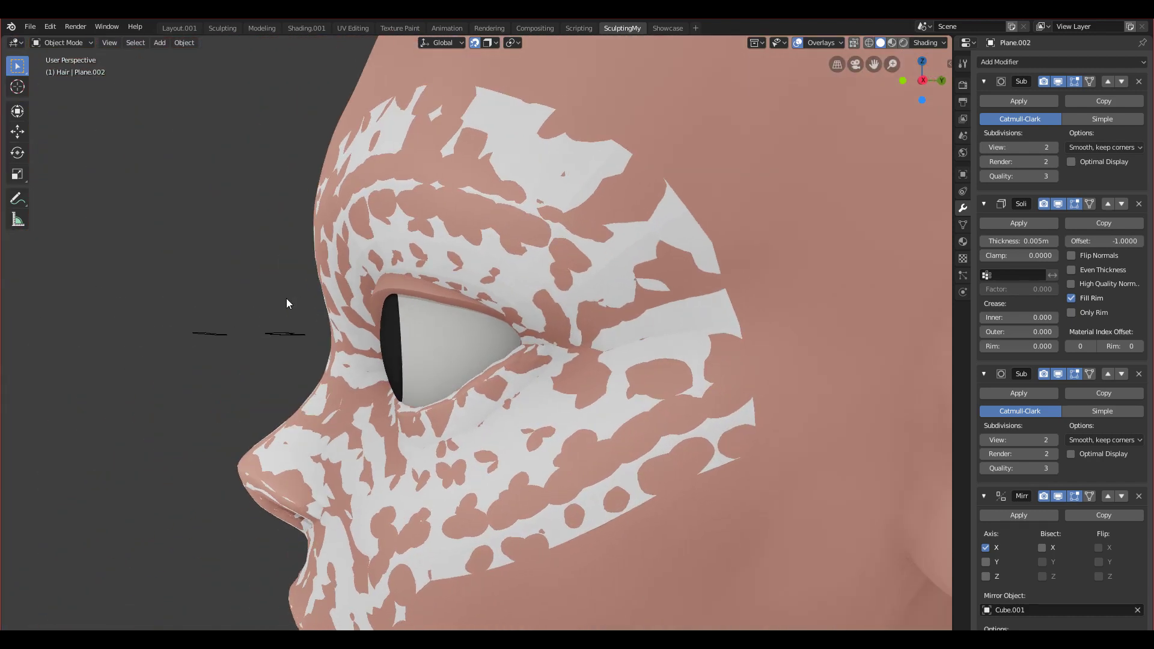
middle_click_drag(481, 280, 625, 256)
middle_click_drag(322, 391, 403, 301, "alt")
scroll(403, 301, "up", 3)
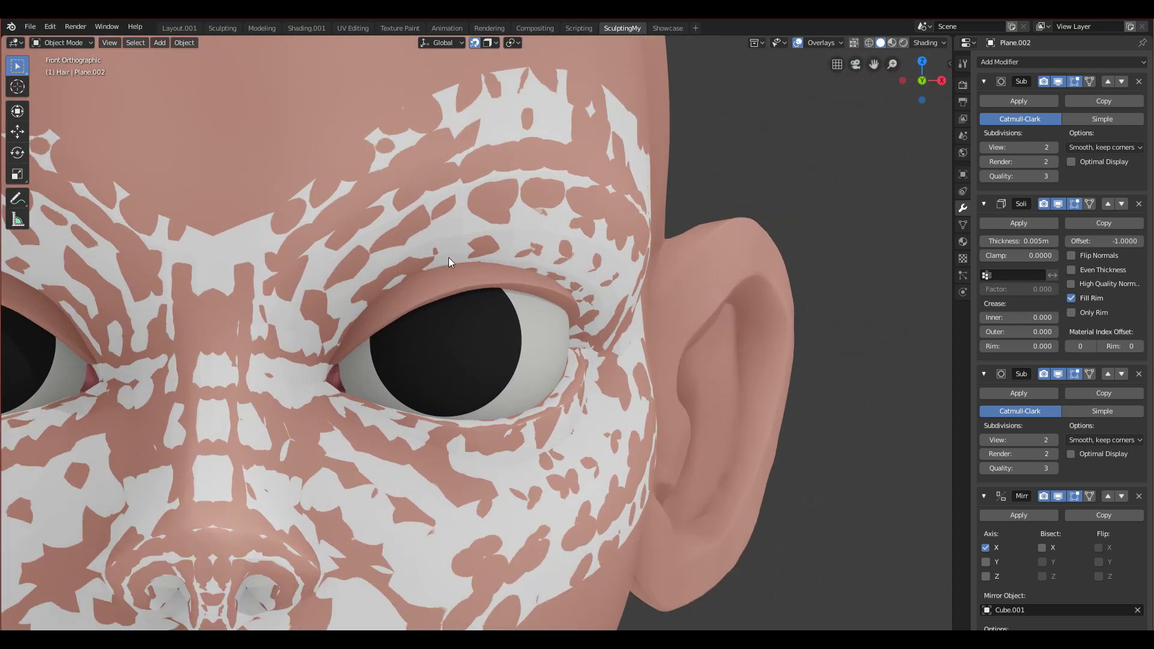
Inspect the mask mesh around the upper eyelid in Edit Mode, then return to Object Mode
scroll(439, 235, "up", 2)
left_click(434, 225)
key("ctrl+Tab")
left_click(690, 217)
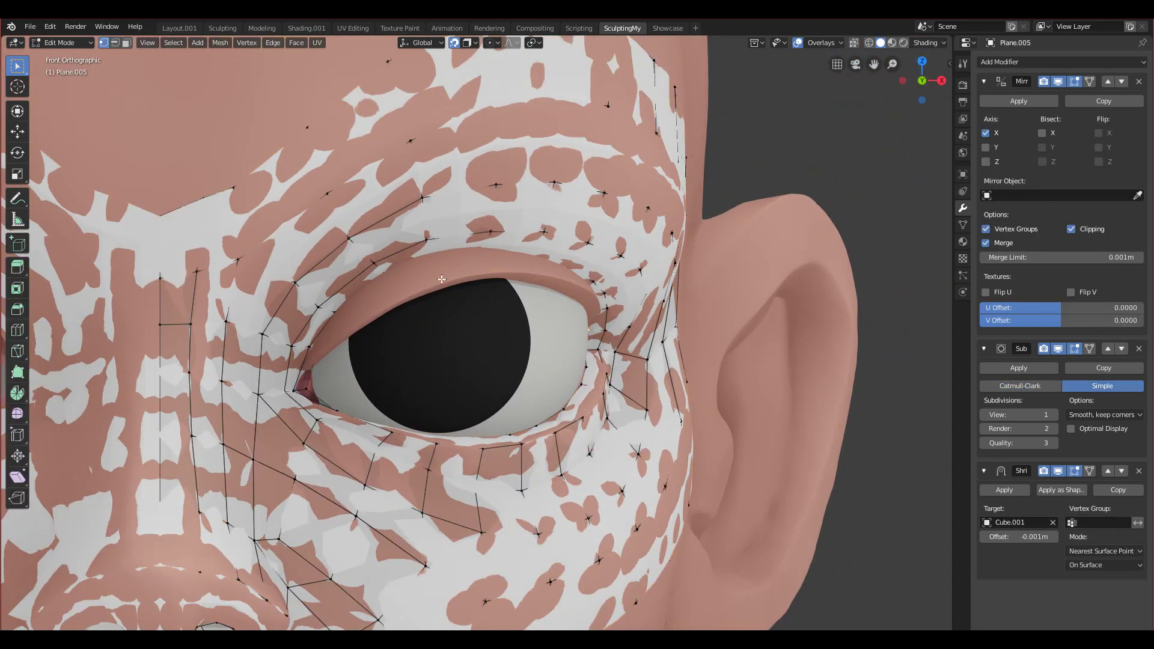
middle_click_drag(564, 297, 539, 430)
key("KP_1")
key("Tab")
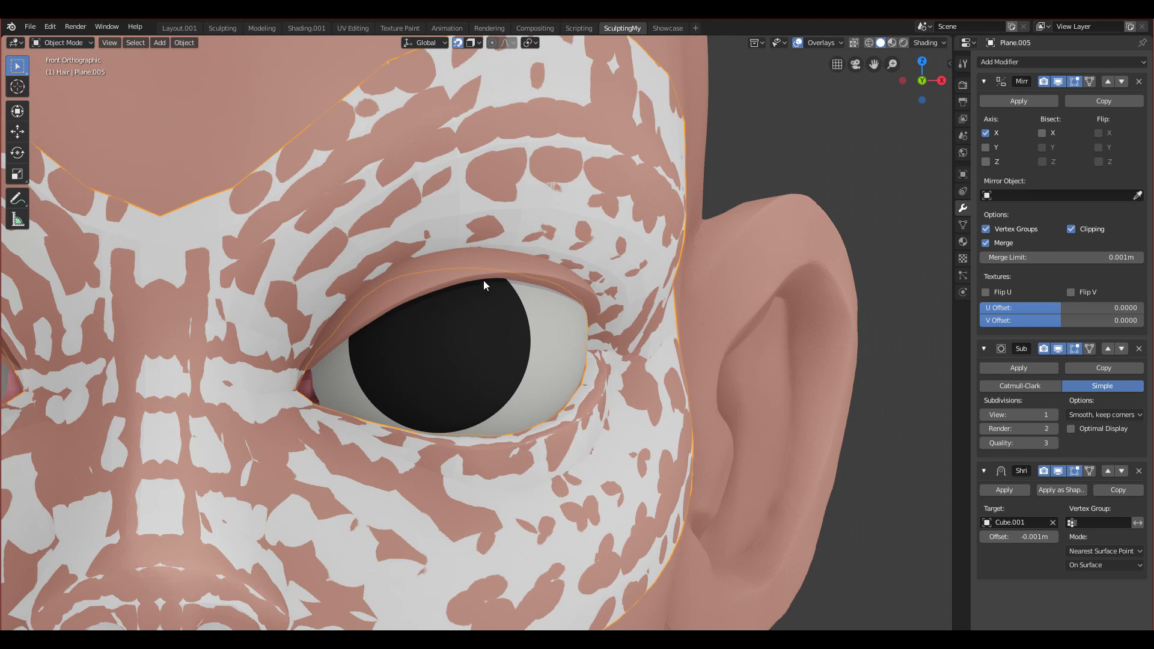
Hide the mirrored upper eyelid object that covers the upper rim of the eye openings
left_click(423, 286)
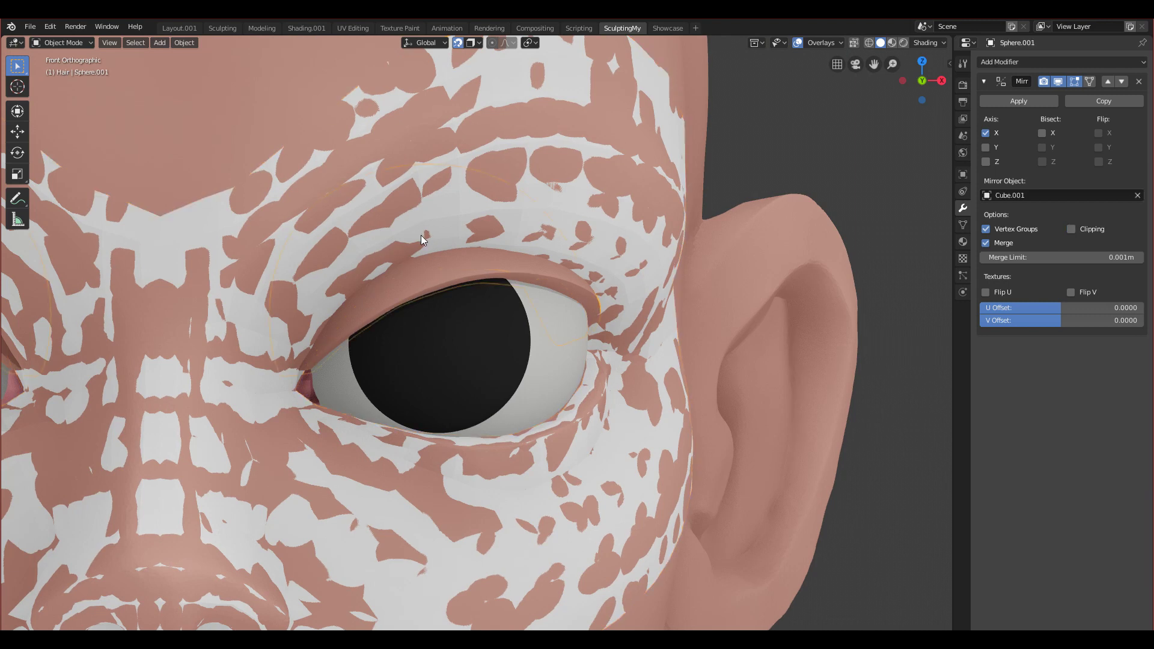
scroll(424, 231, "down", 4)
scroll(425, 293, "up", 1)
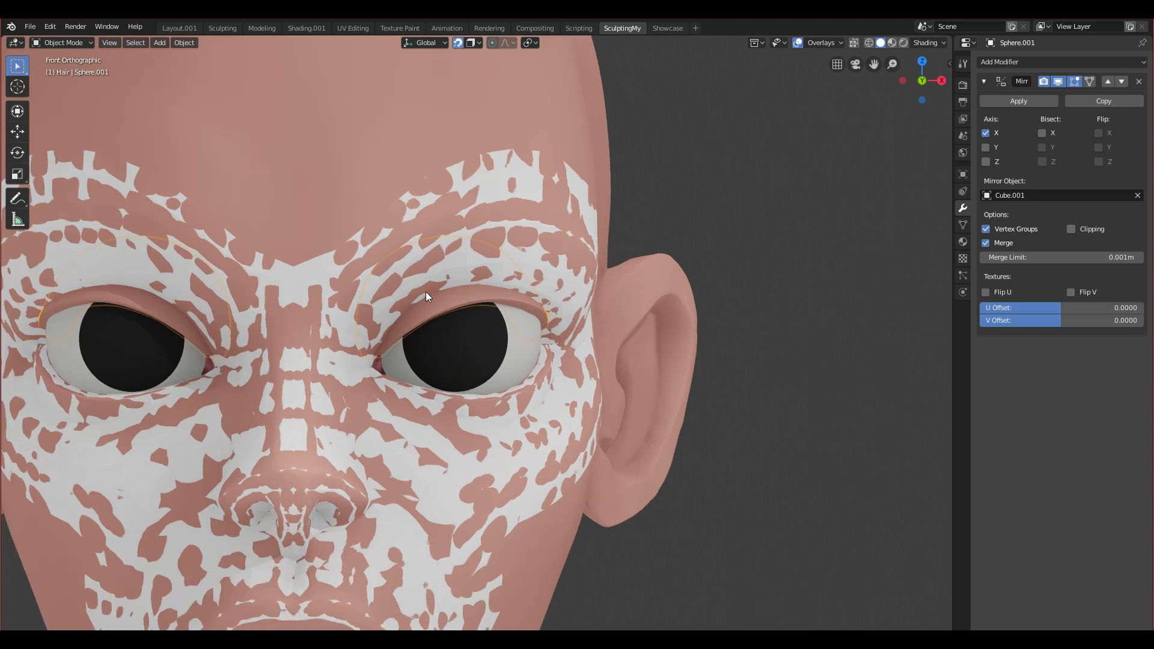
scroll(439, 309, "down", 1)
scroll(437, 308, "up", 3)
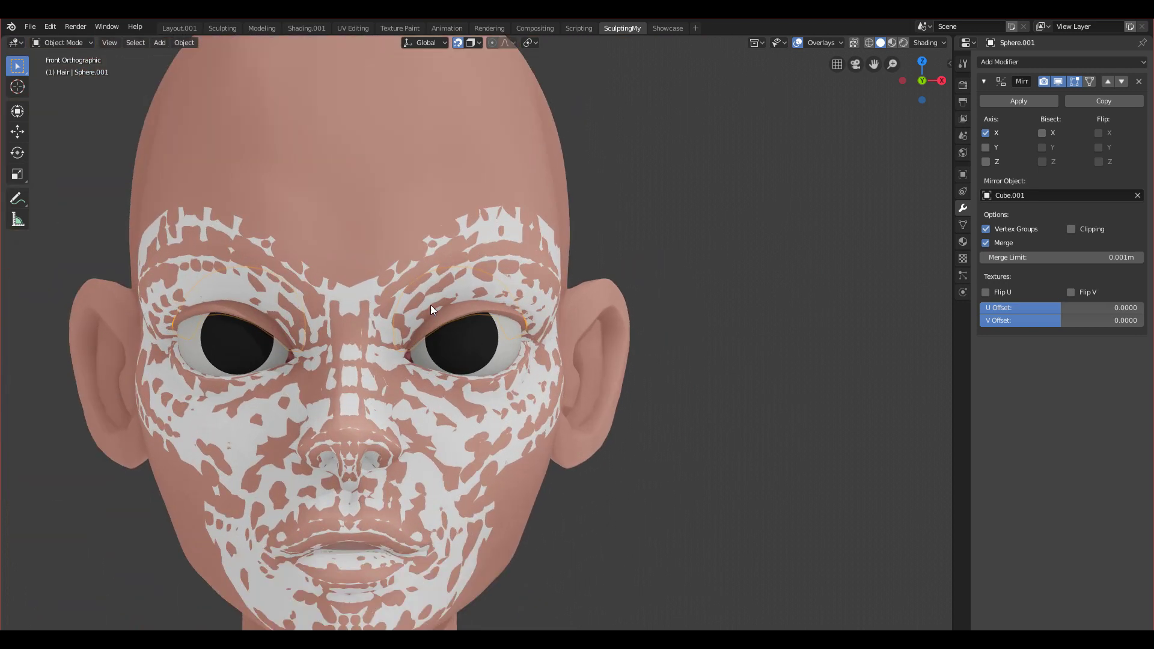
left_click(365, 289)
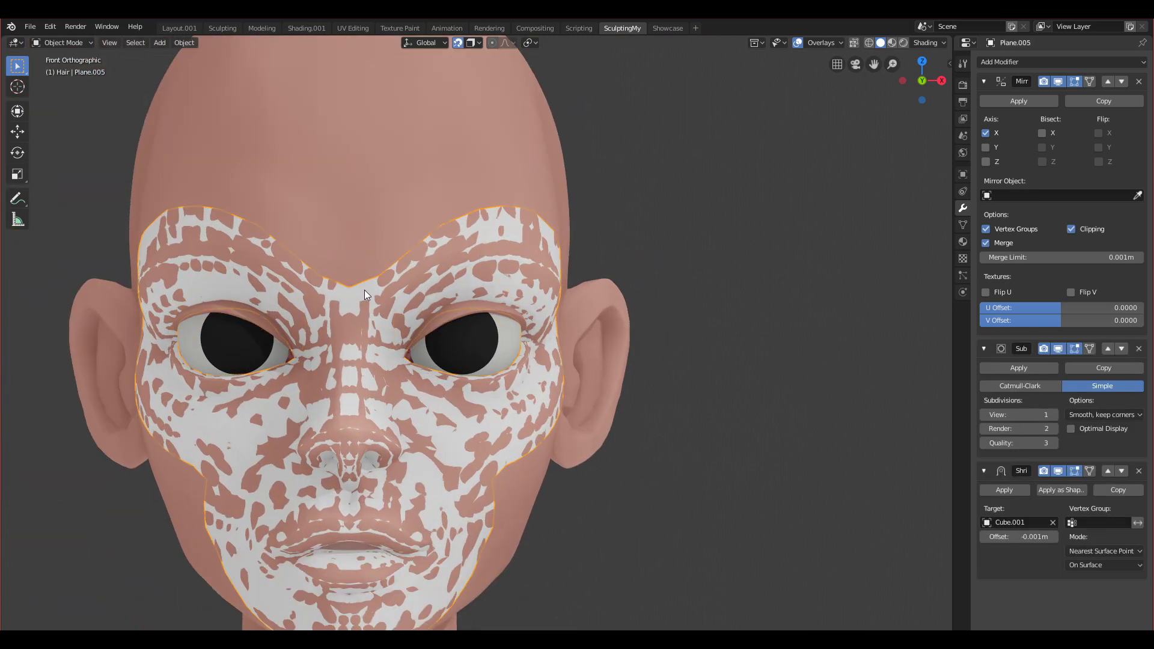
scroll(447, 306, "up", 3)
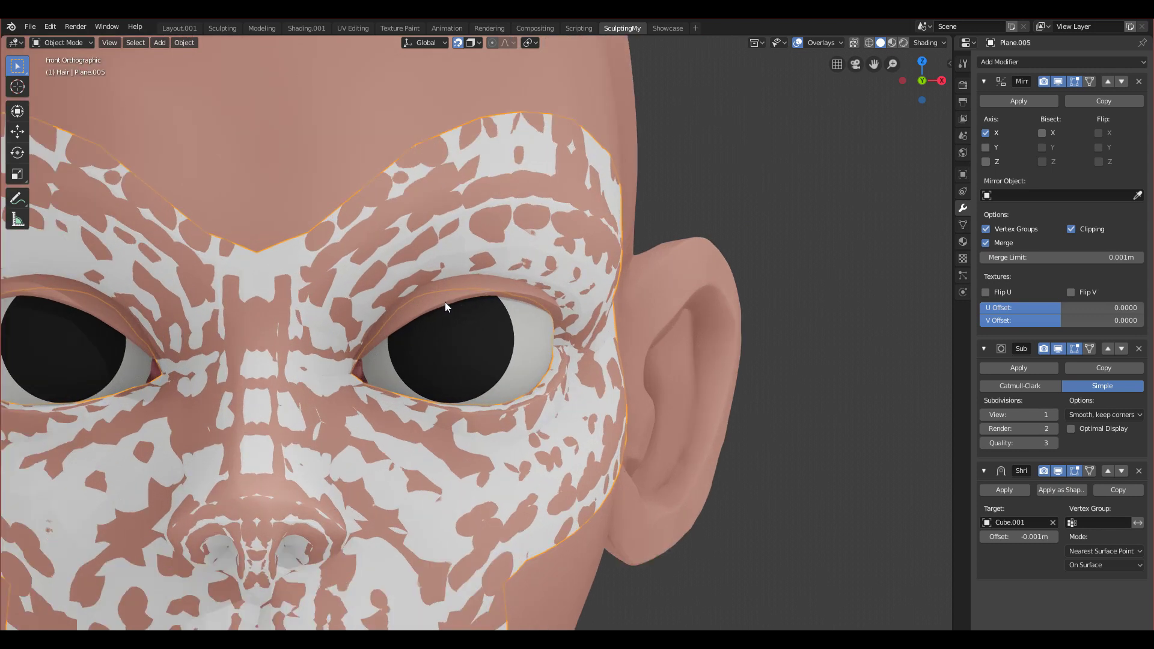
left_click(445, 304)
key("h")
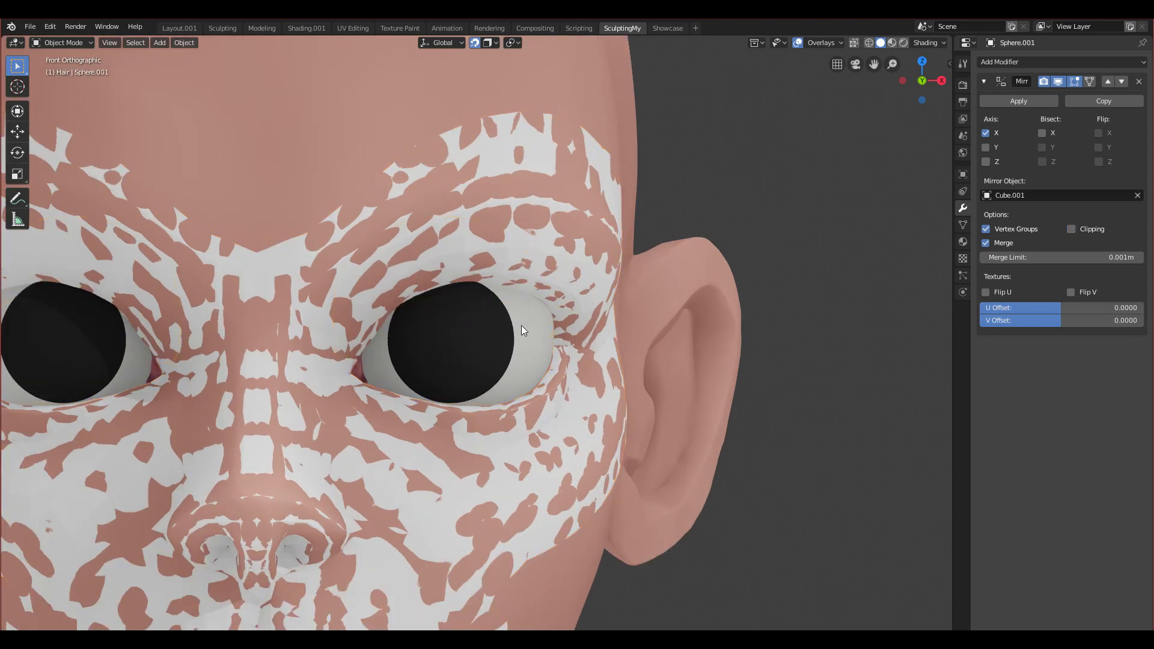
Hide the eyeballs, the black pupils and the pink inner eye corner pieces
left_click(514, 337)
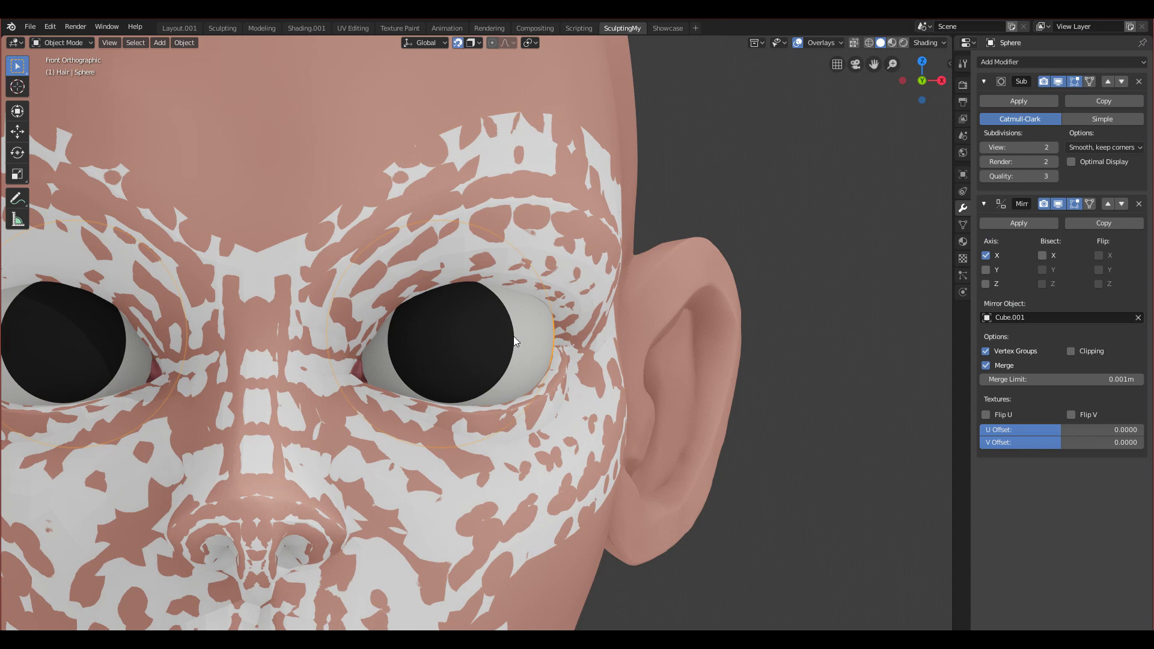
key("h")
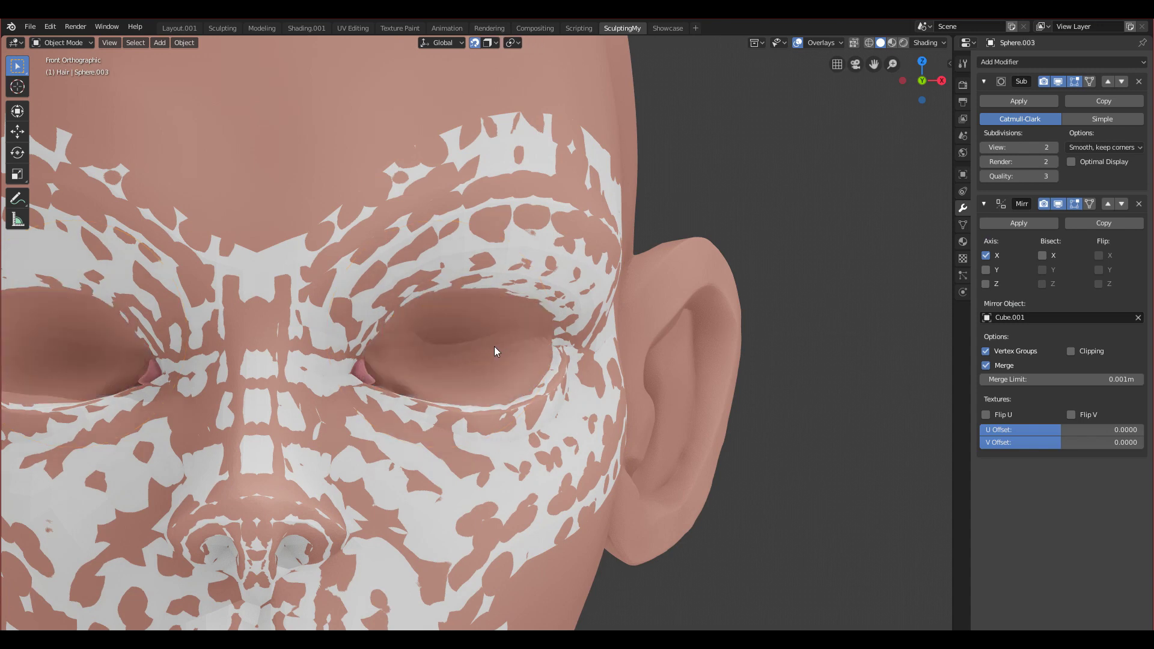
left_click(369, 372)
left_click(362, 372)
key("h")
middle_click_drag(571, 367, 458, 380)
scroll(458, 380, "down", 4)
key("KP_1")
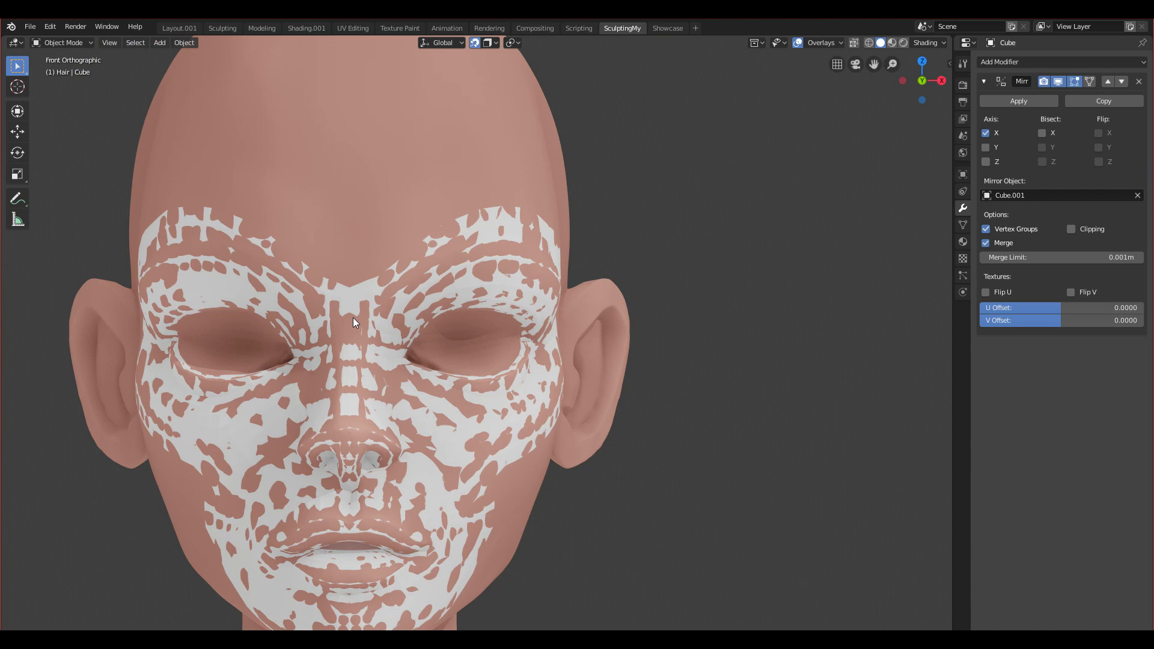
Select the edge loop around the mask's eye opening in Edit Mode and close it with Grid Fill
scroll(358, 318, "up", 5)
middle_click_drag(349, 309, 322, 373)
key("KP_1")
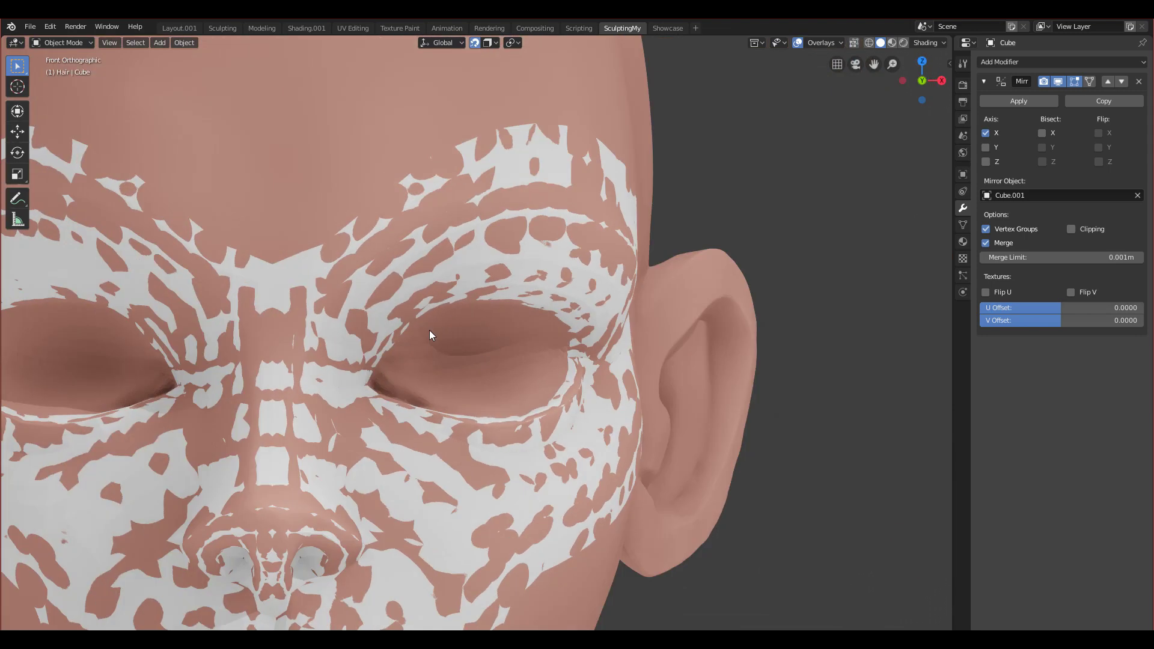
left_click(470, 260)
key("Tab")
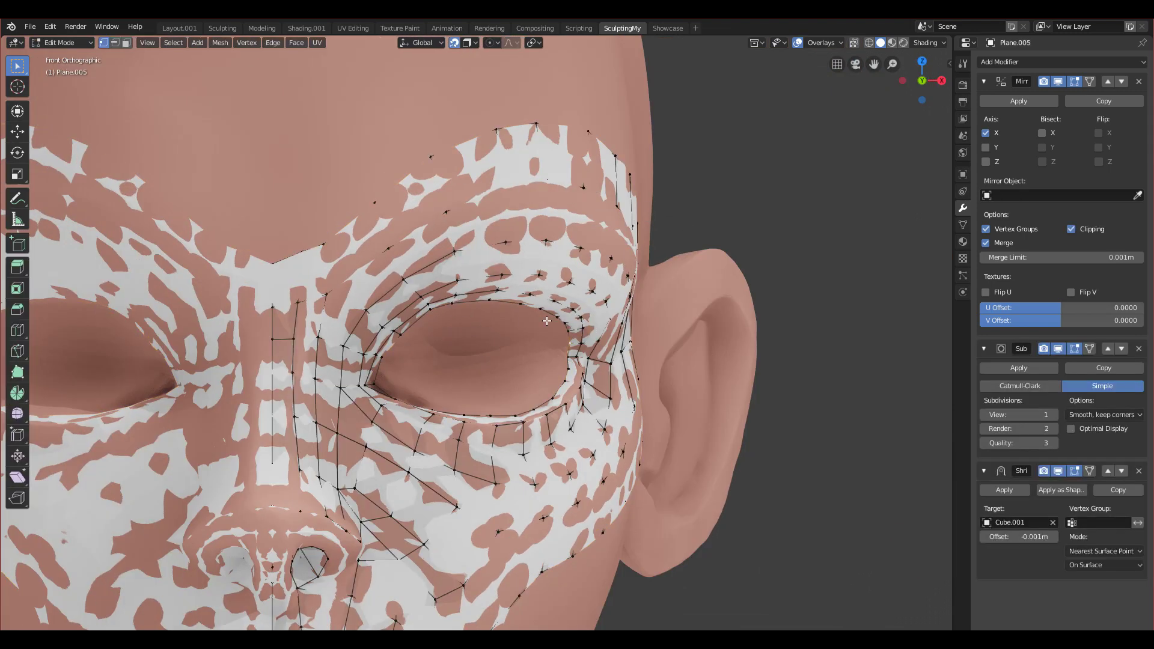
scroll(459, 326, "up", 3)
left_click(416, 286, "alt")
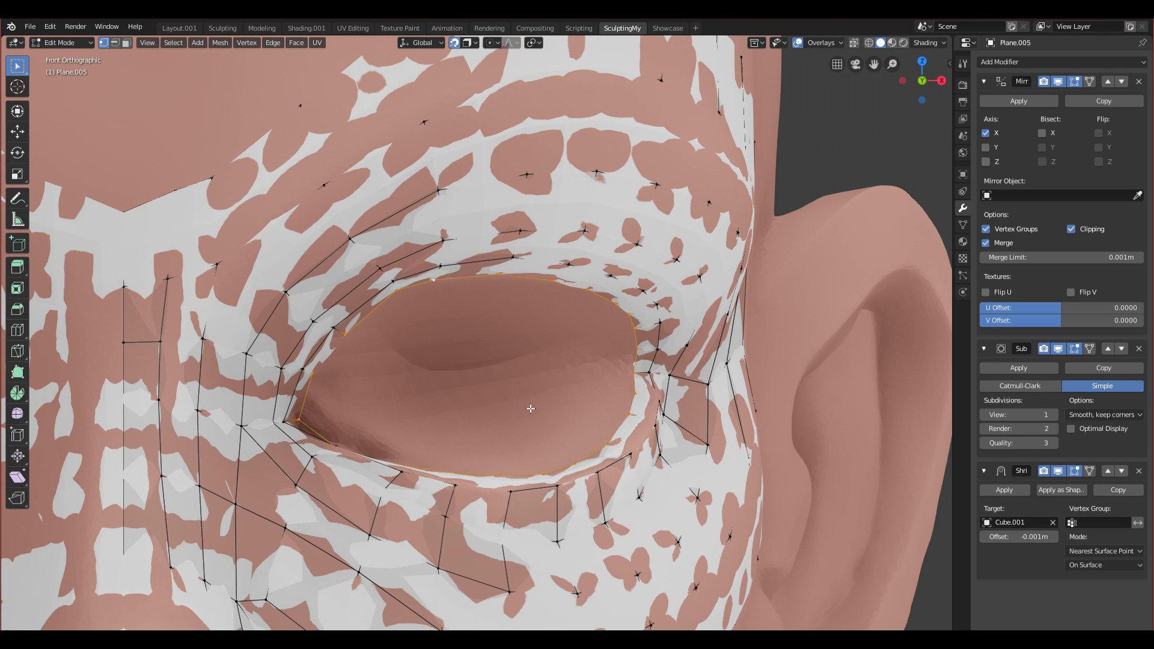
middle_click_drag(597, 428, 544, 454)
key("KP_1")
key("F3")
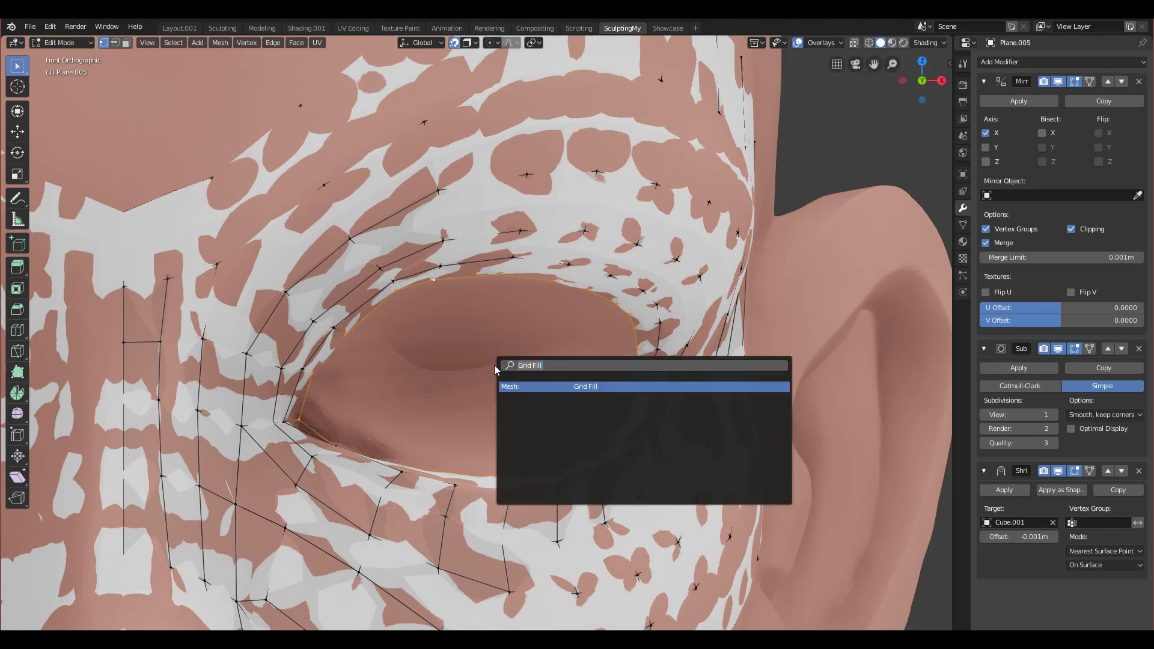
key("Return")
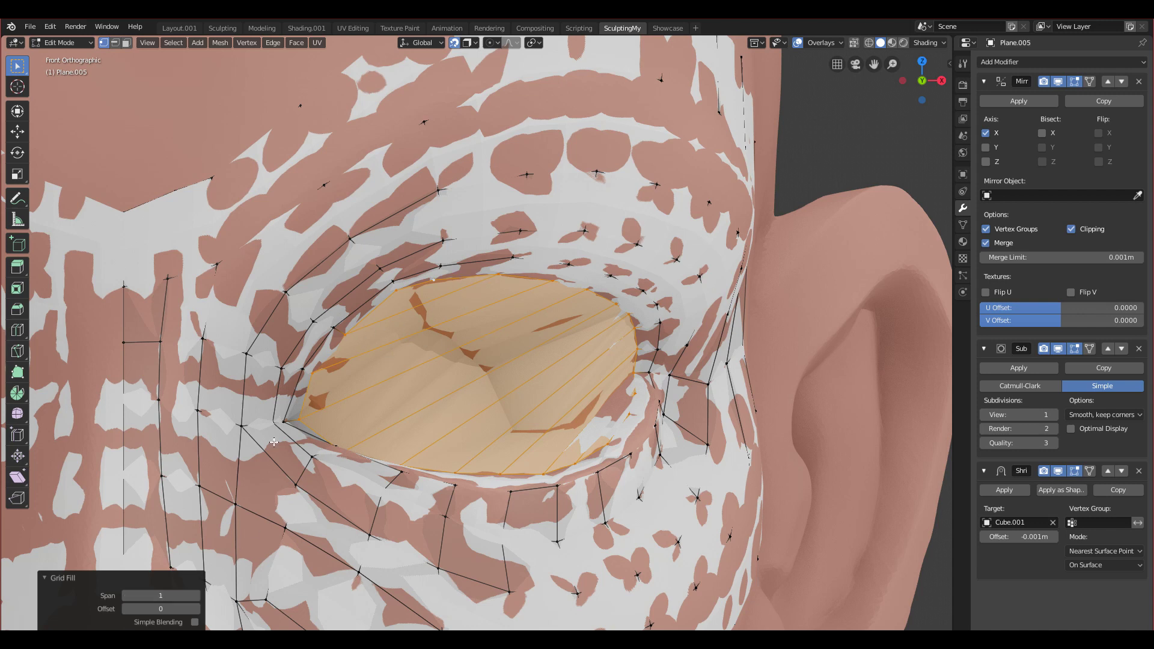
Try different spans for the eye opening's grid fill and settle on a Span of 6
left_click(196, 596)
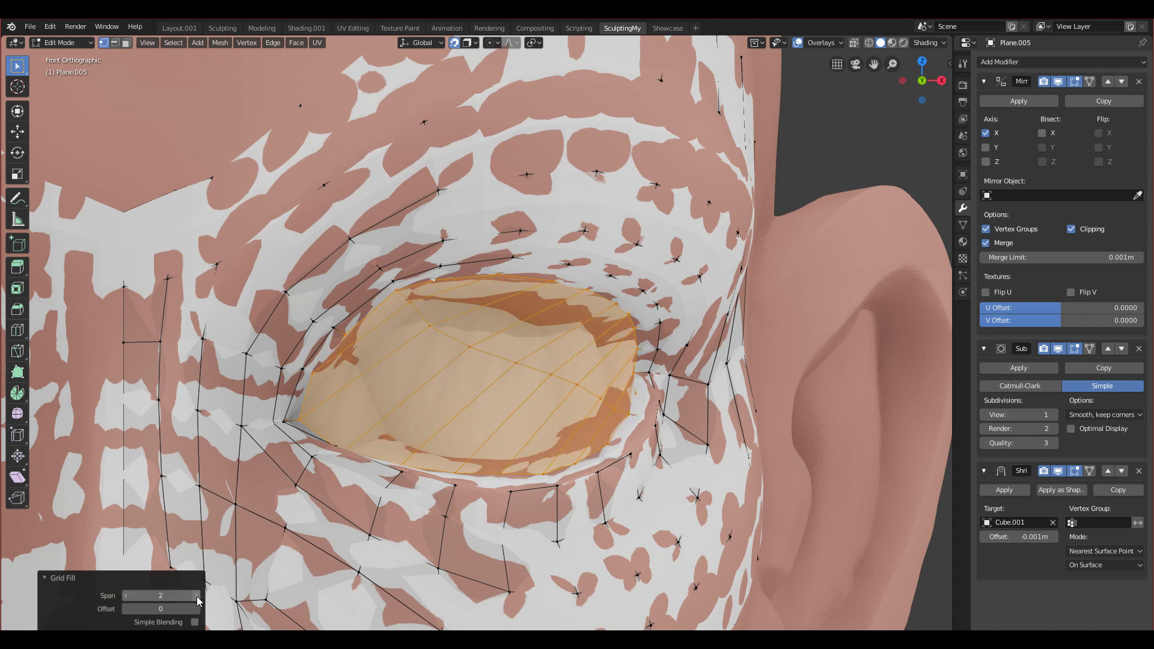
left_click(197, 597)
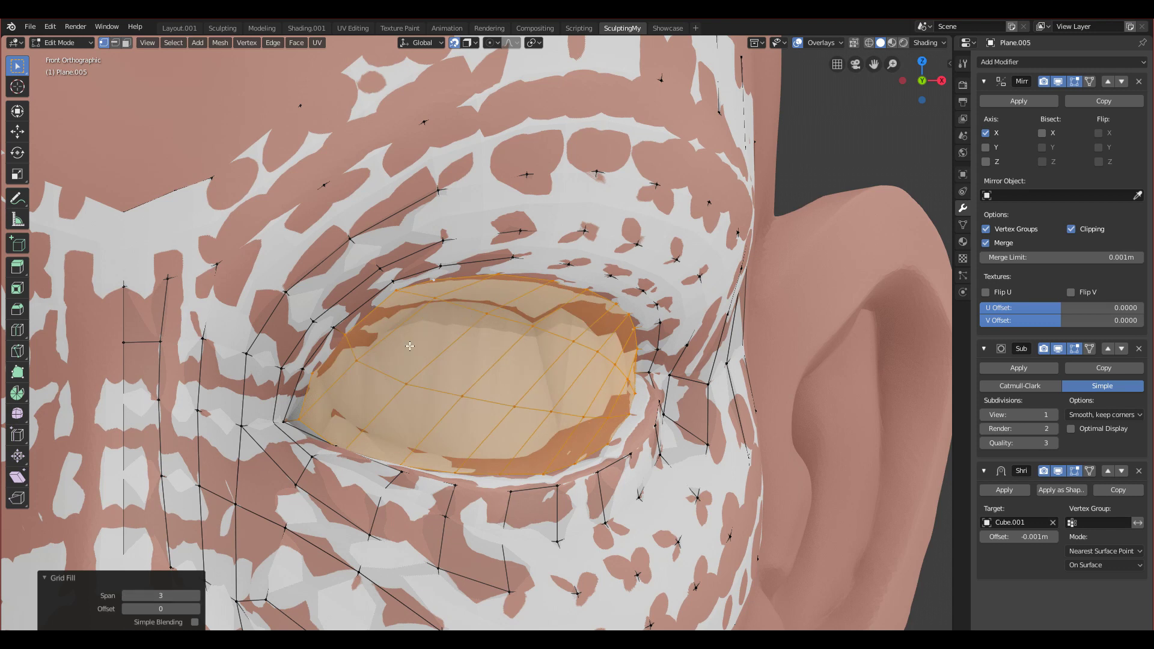
left_click(196, 595)
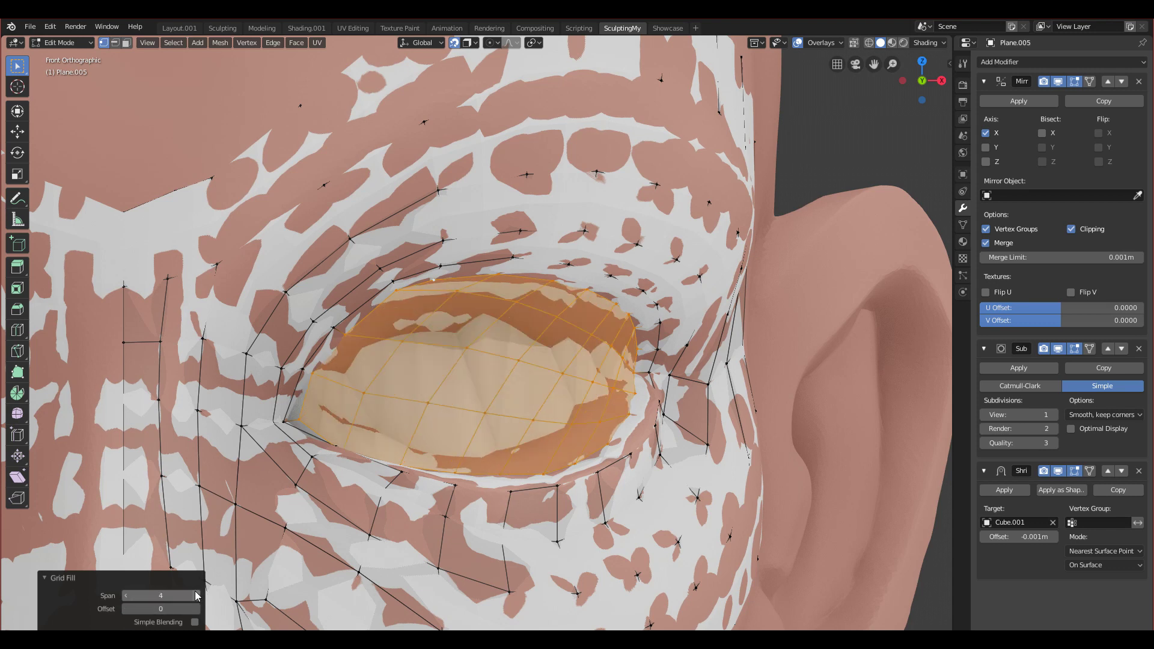
left_click(197, 596)
left_click(198, 596)
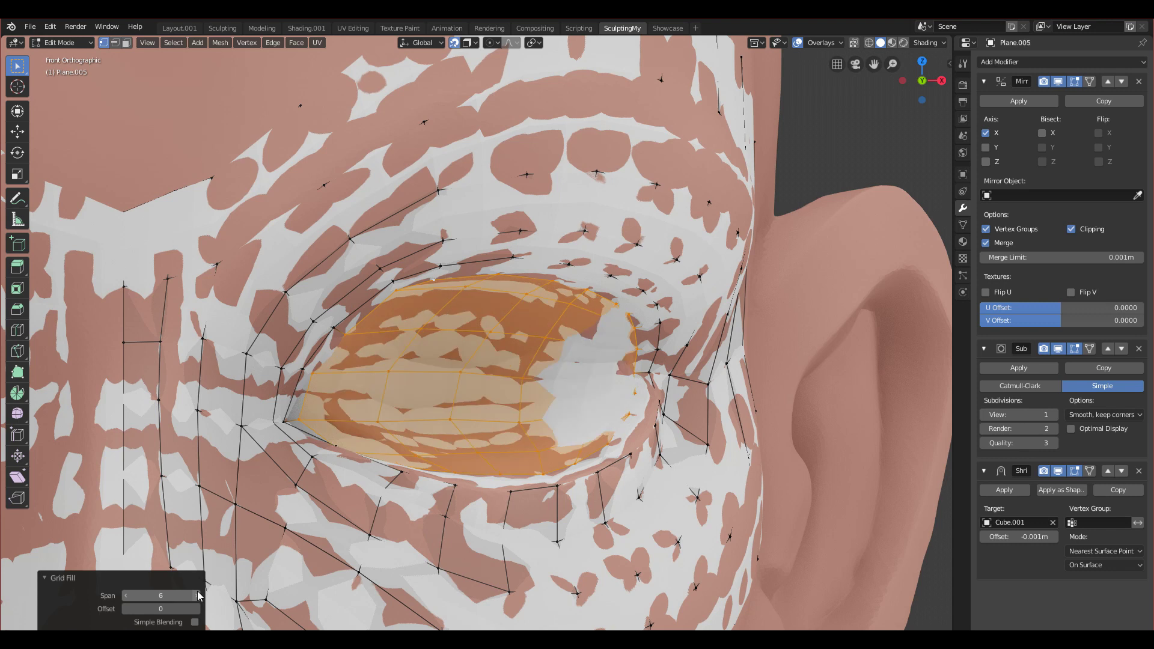
left_click(197, 595)
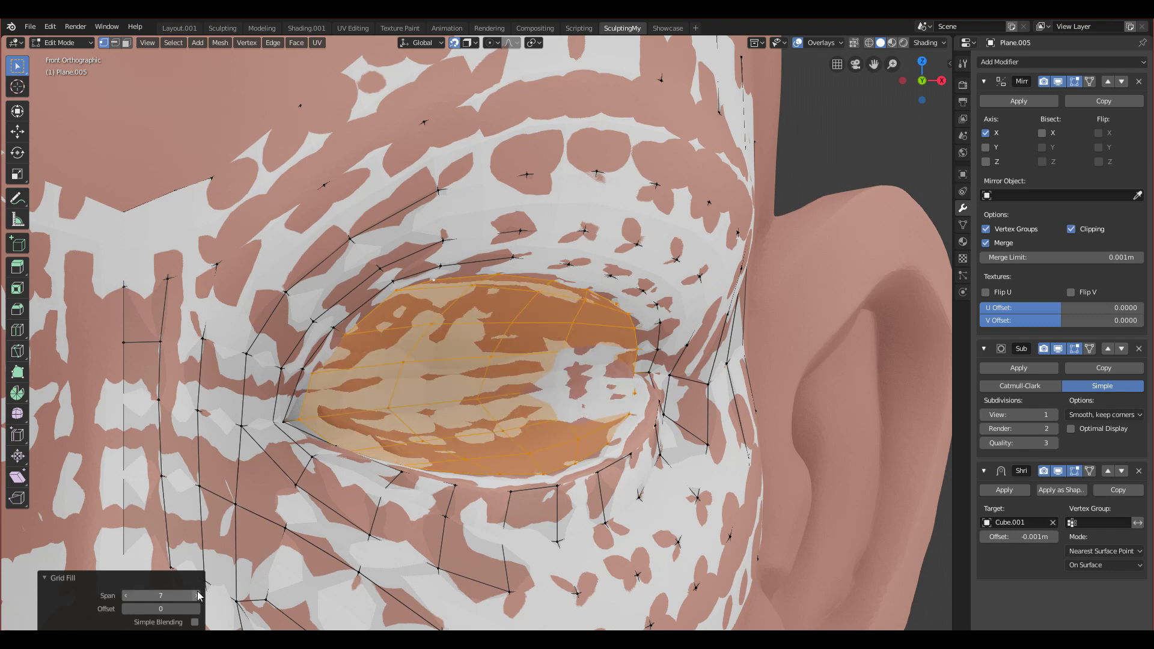
left_click(126, 596)
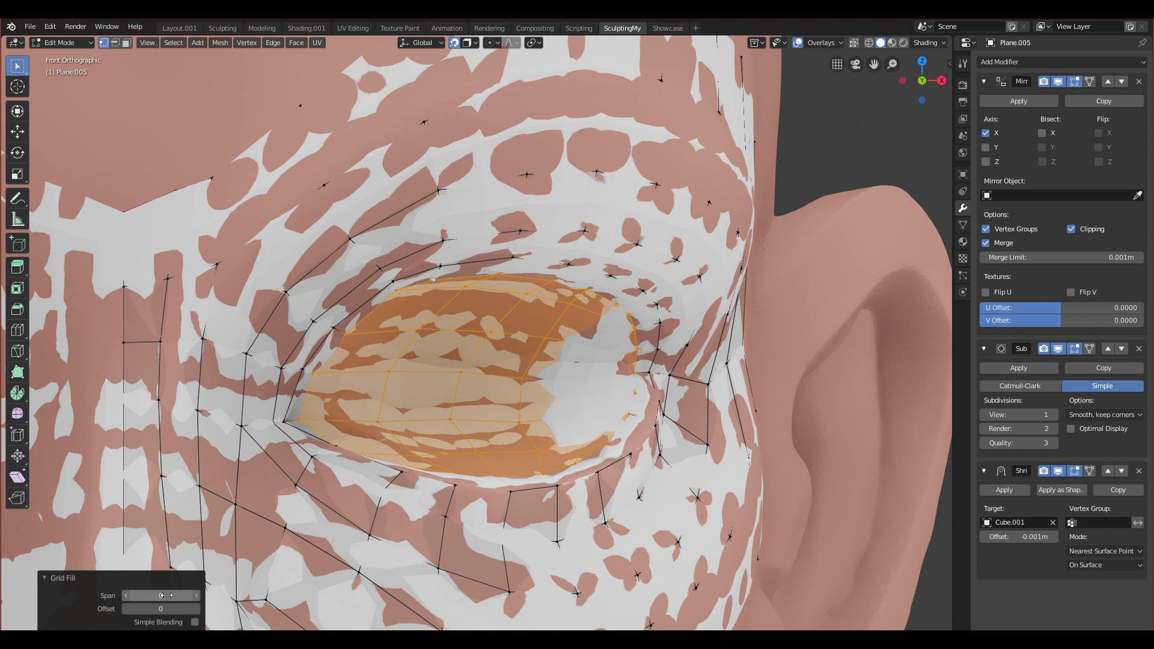
Test several rotations of the eye opening's grid fill and set its Offset to 1
left_click(197, 609)
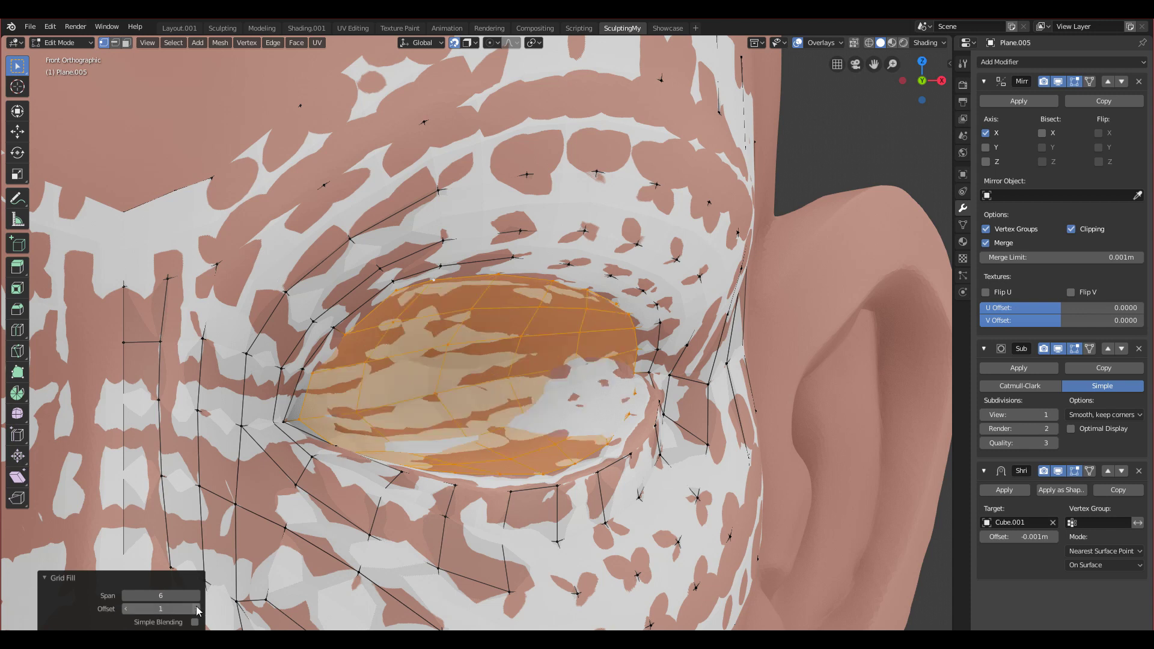
left_click(198, 609)
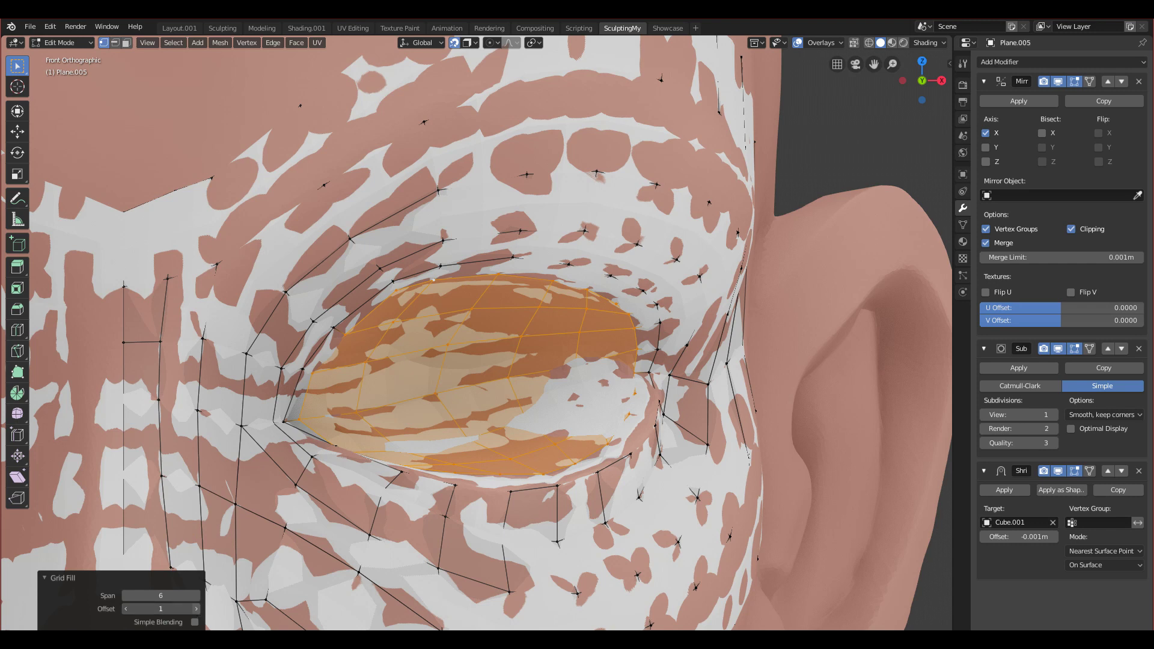
left_click(196, 609)
left_click(196, 609)
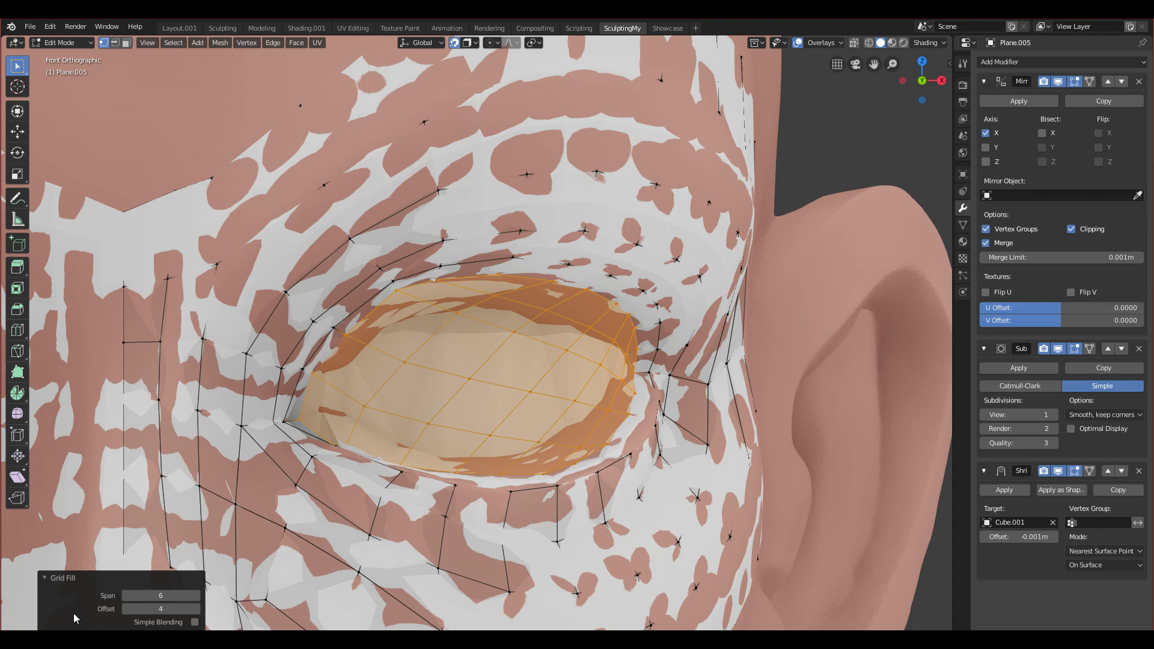
left_click(126, 609)
left_click(125, 609)
left_click(126, 609)
Snap the filled eye faces onto the head surface by moving them in place, and return to Object Mode
middle_click_drag(431, 426, 207, 308)
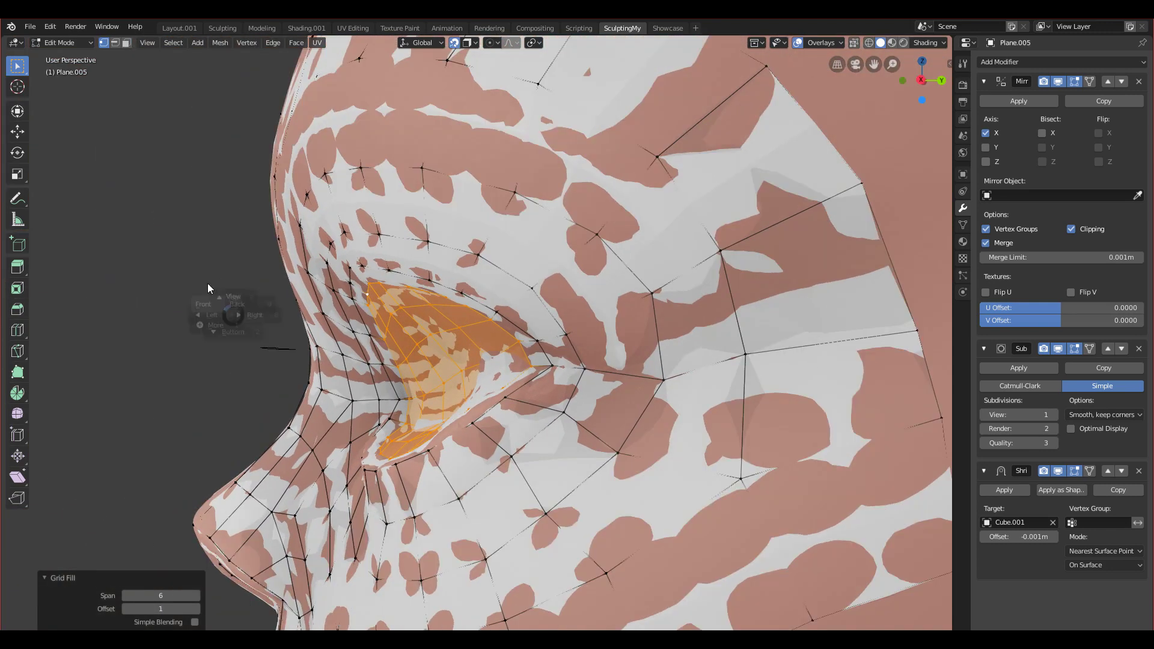
key("KP_1")
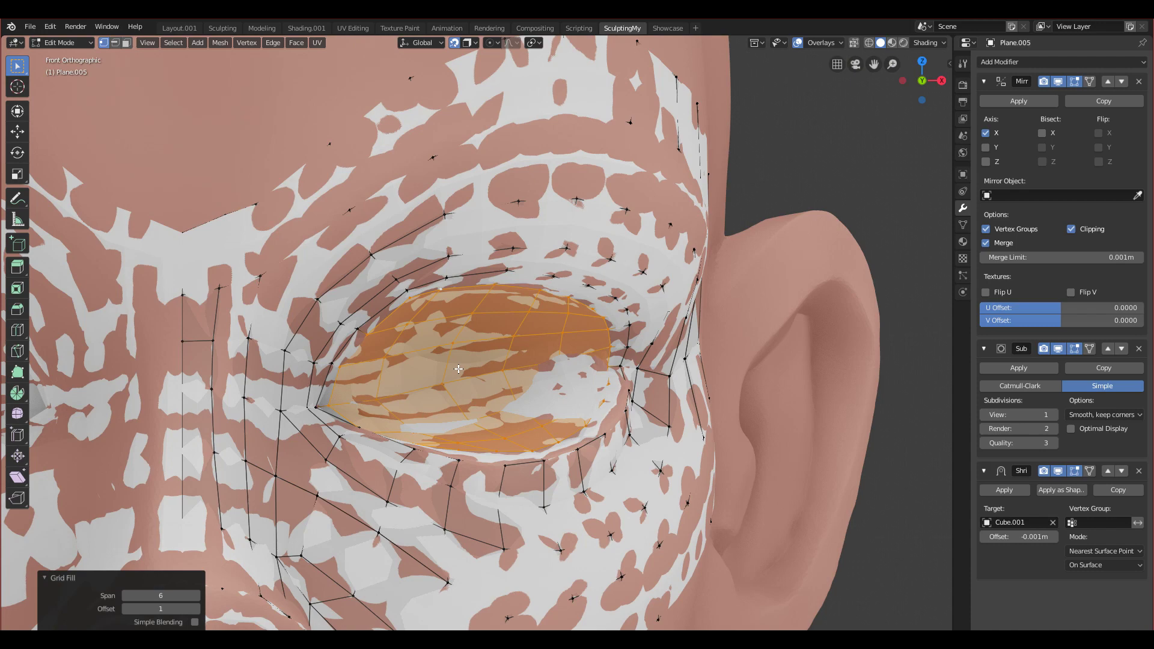
key("g")
left_click(458, 369)
middle_click_drag(458, 369, 350, 369)
key("KP_1")
key("ctrl+Tab")
left_click(414, 362)
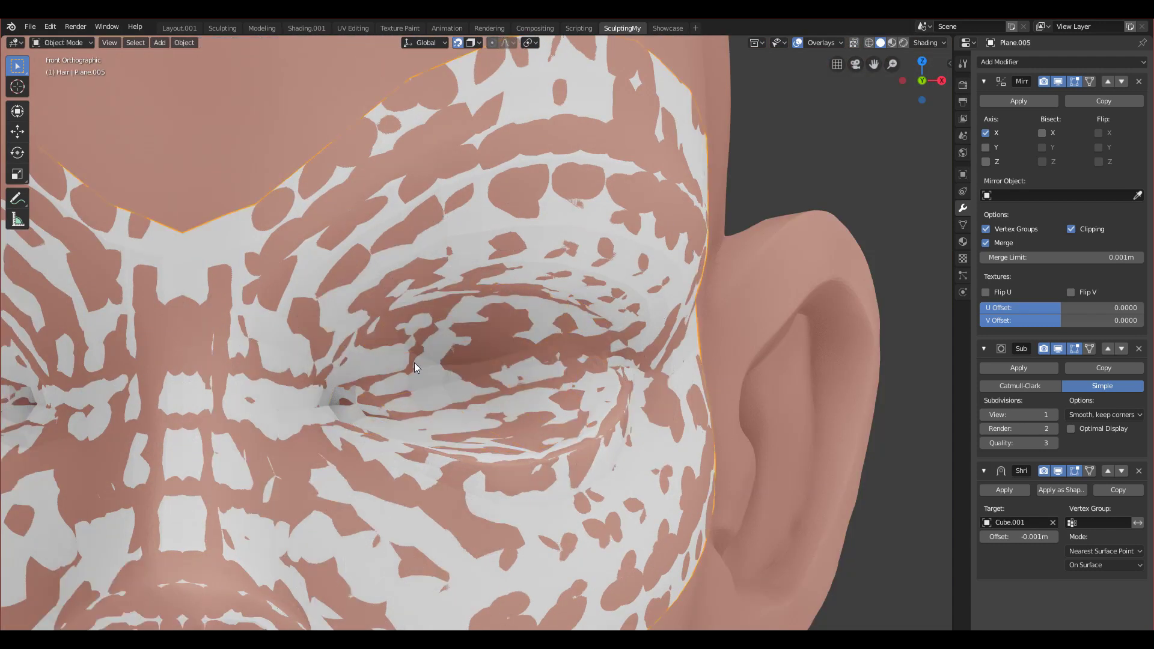
Isolate the face mask in local view and frame it from the front
scroll(414, 363, "down", 6)
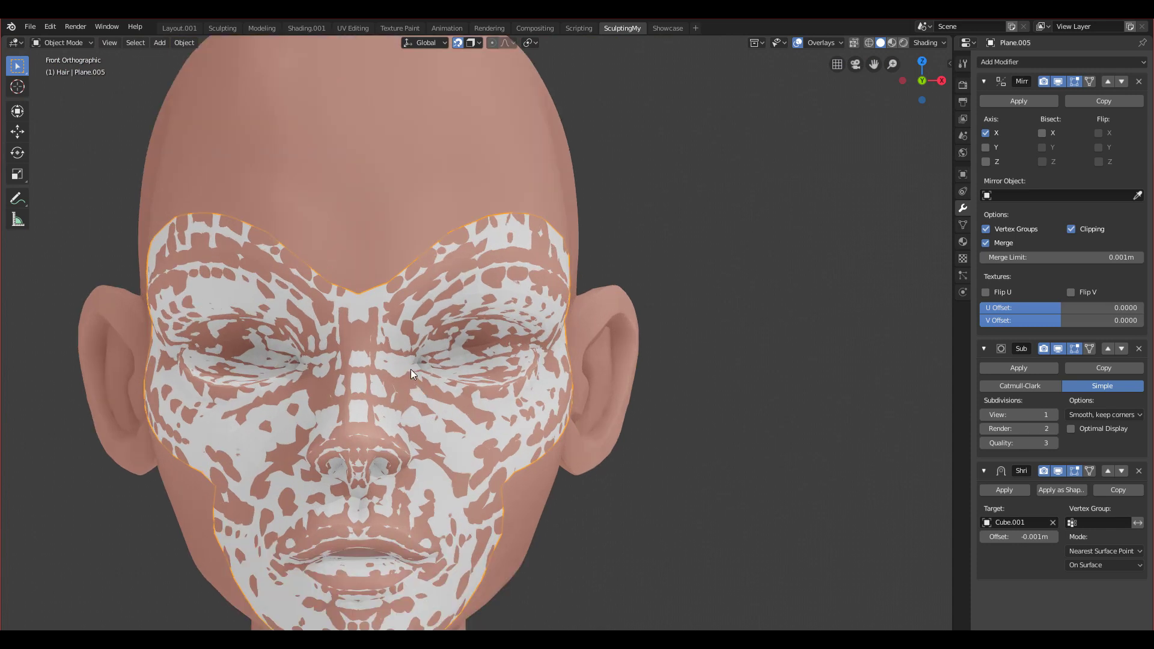
key("KP_Divide")
middle_click_drag(438, 361, 335, 350)
key("KP_1")
middle_click_drag(525, 376, 428, 404, "shift")
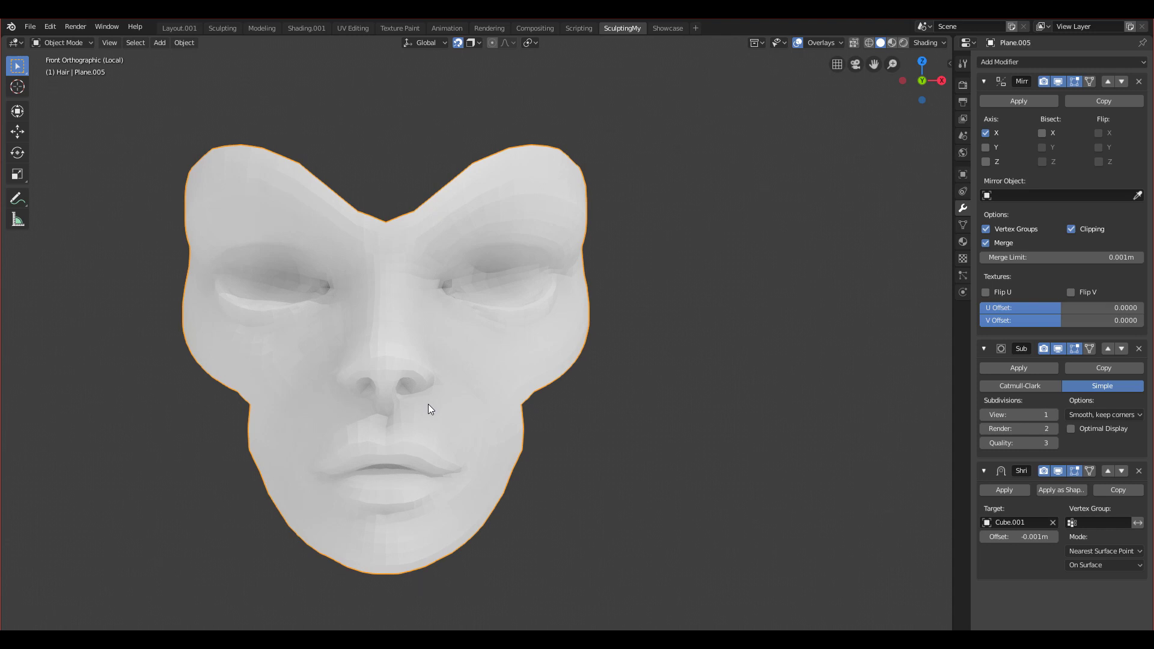
Examine the isolated mask's filled eyes, nose and mouth from several angles and from the front
scroll(438, 401, "up", 5)
middle_click_drag(439, 373, 286, 288)
scroll(286, 289, "down", 6)
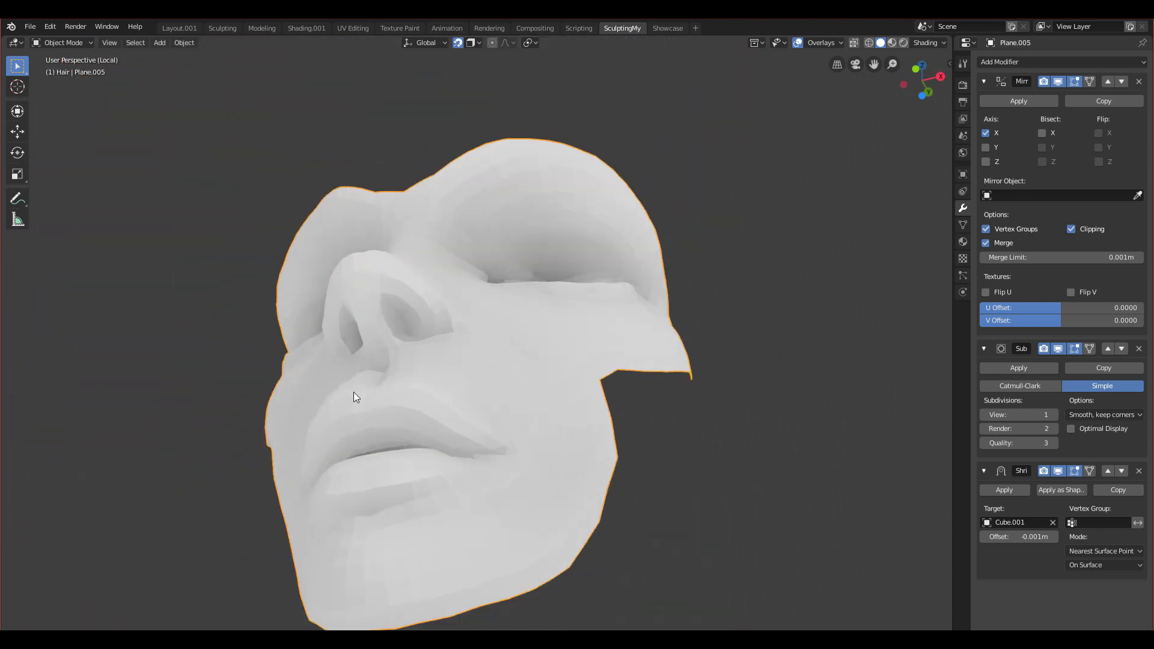
middle_click_drag(355, 394, 413, 466)
scroll(445, 342, "up", 4)
middle_click_drag(461, 356, 344, 388)
key("KP_1")
middle_click_drag(551, 270, 495, 356, "shift")
scroll(512, 241, "down", 1)
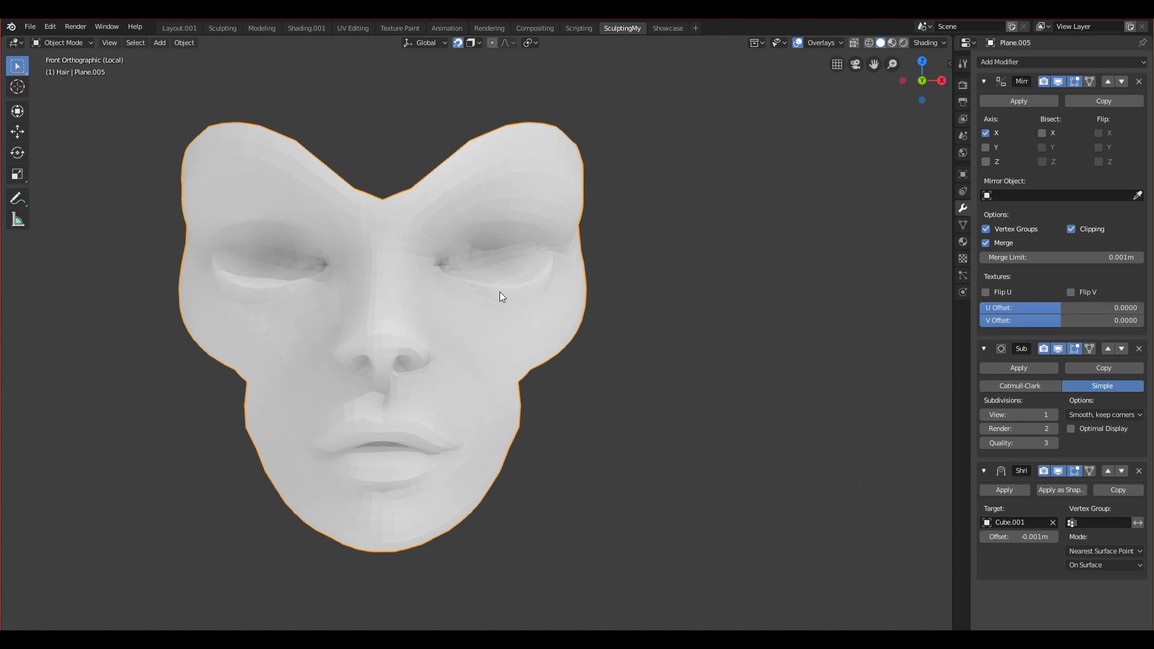
middle_click_drag(442, 239, 449, 268, "shift")
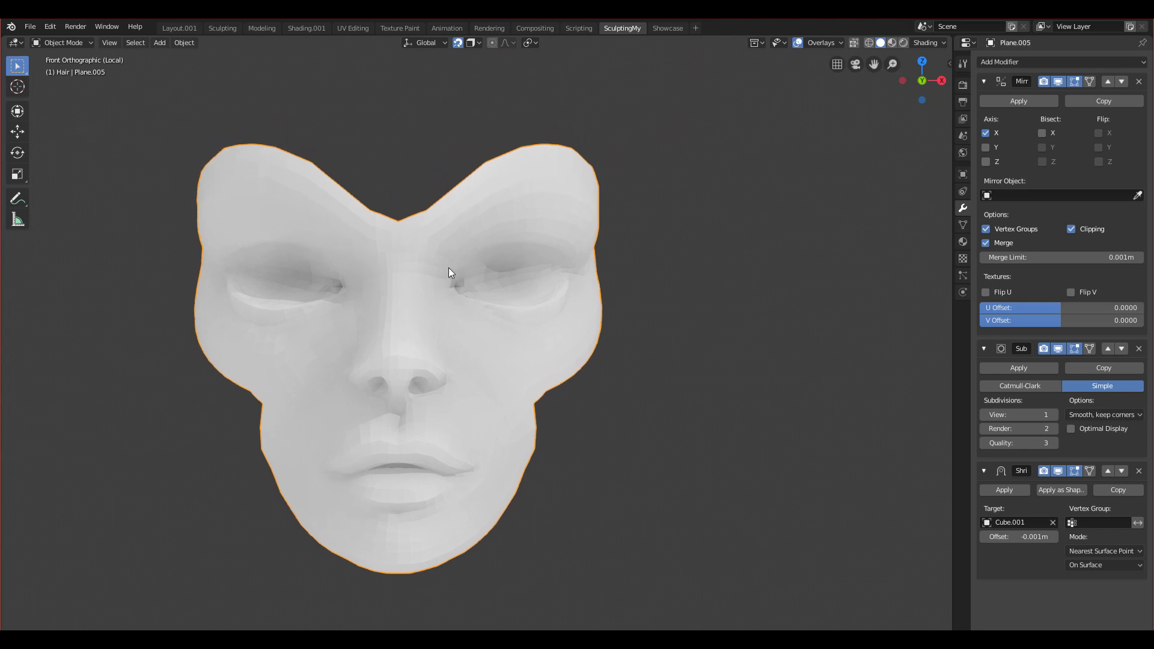
scroll(421, 276, "down", 1)
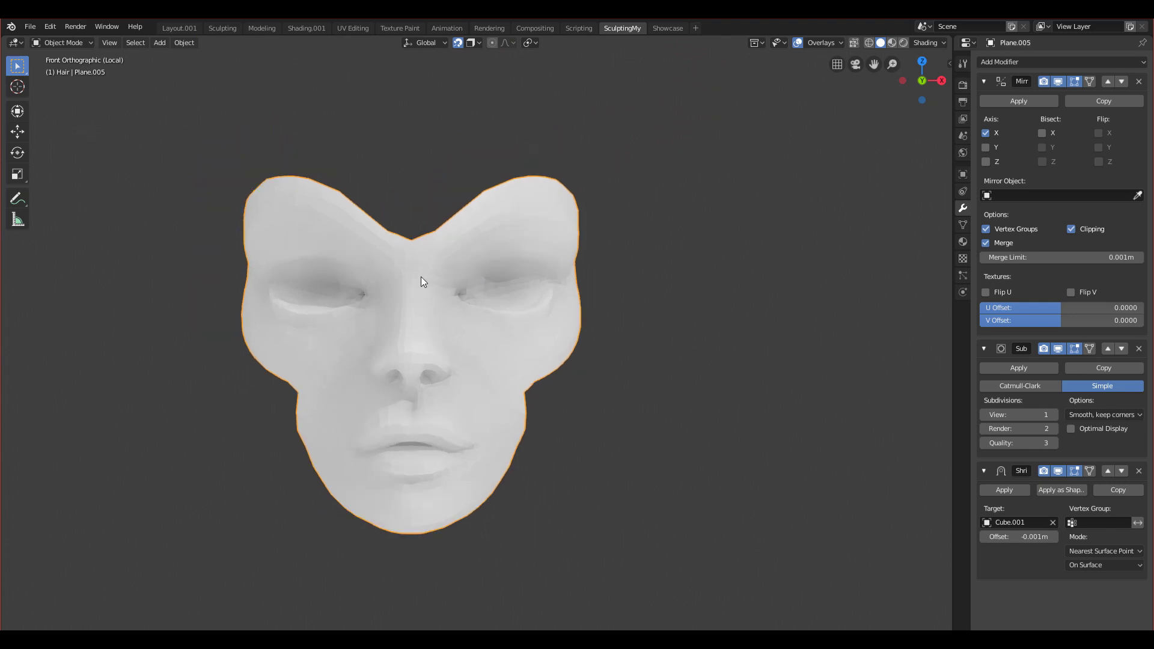